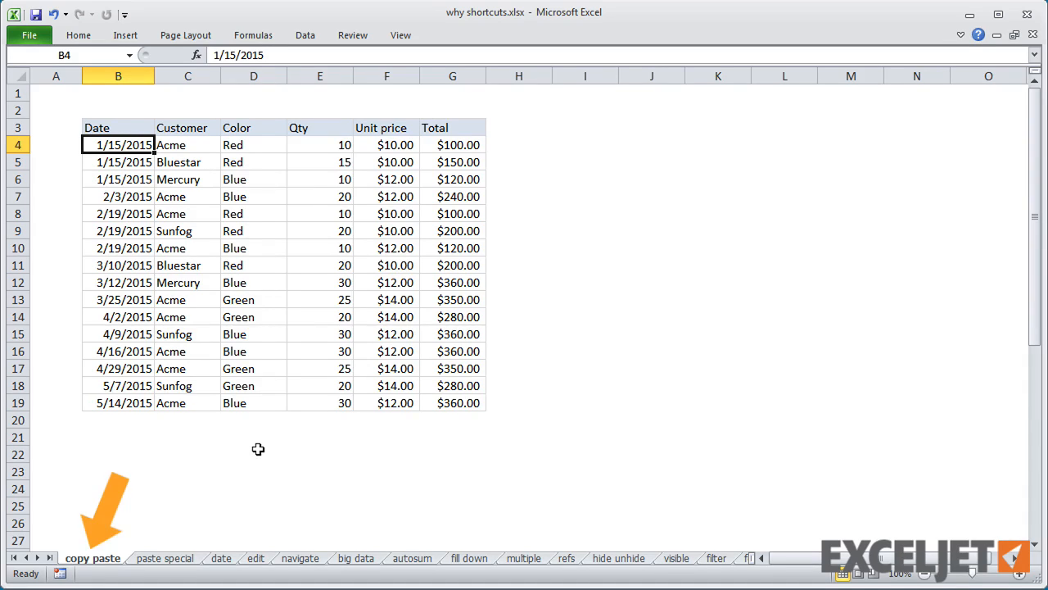
Move forward through the workbook's sheets one at a time from copy paste to autosum
key("ctrl+Page_Down")
key("ctrl+Page_Down")
key("ctrl+Page_Down")
key("ctrl+Page_Down")
key("ctrl+Page_Down")
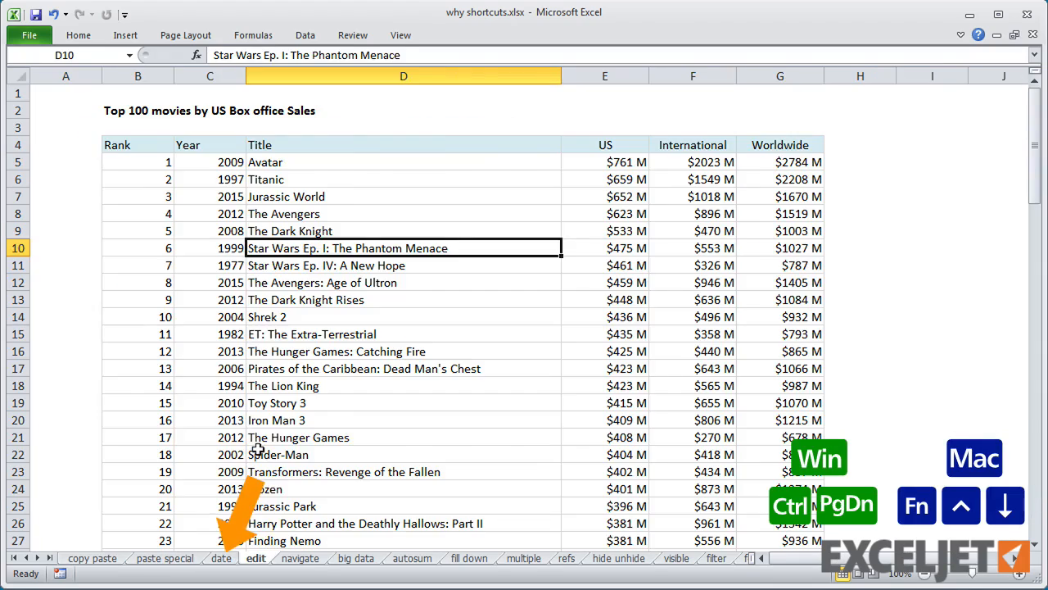
key("ctrl+Page_Down")
key("ctrl+Page_Down")
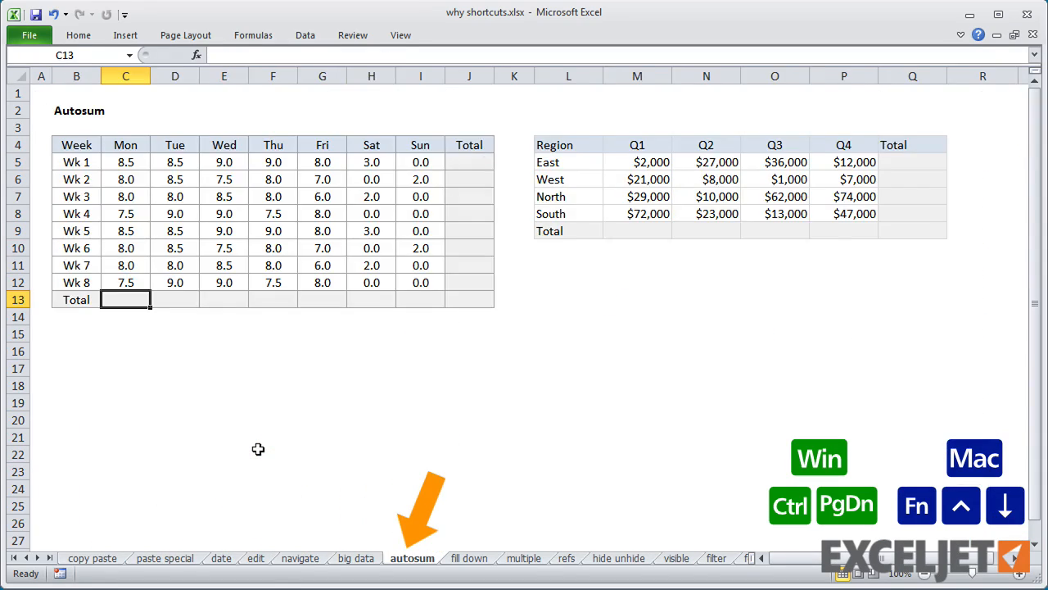
Move back through the workbook's sheets one at a time to the copy paste sheet
key("ctrl+Page_Up")
key("ctrl+Page_Up")
key("ctrl+Page_Up")
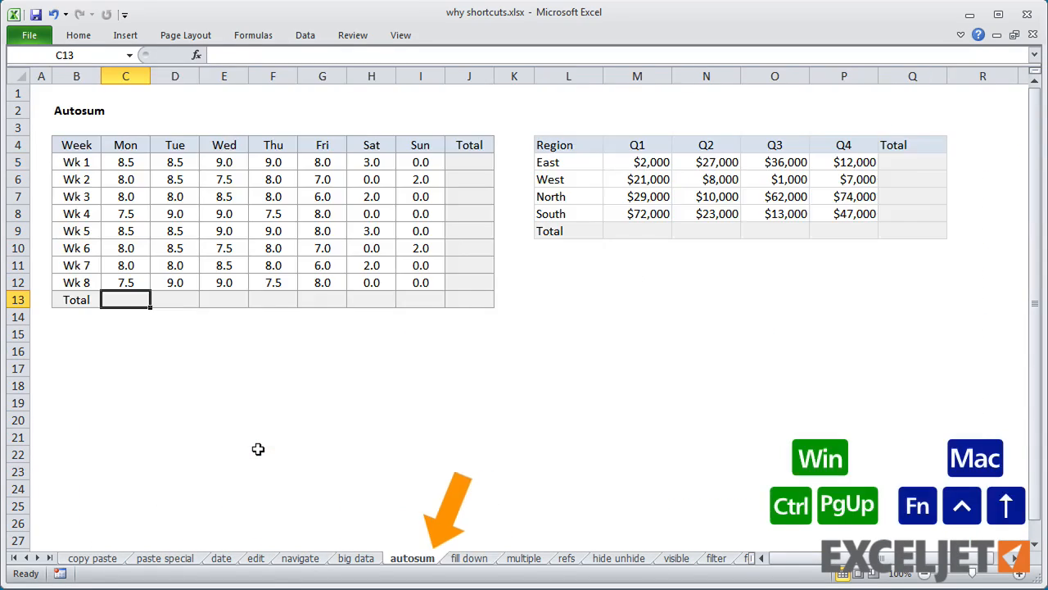
key("ctrl+Page_Up")
key("ctrl+Page_Up")
key("ctrl+Page_Up")
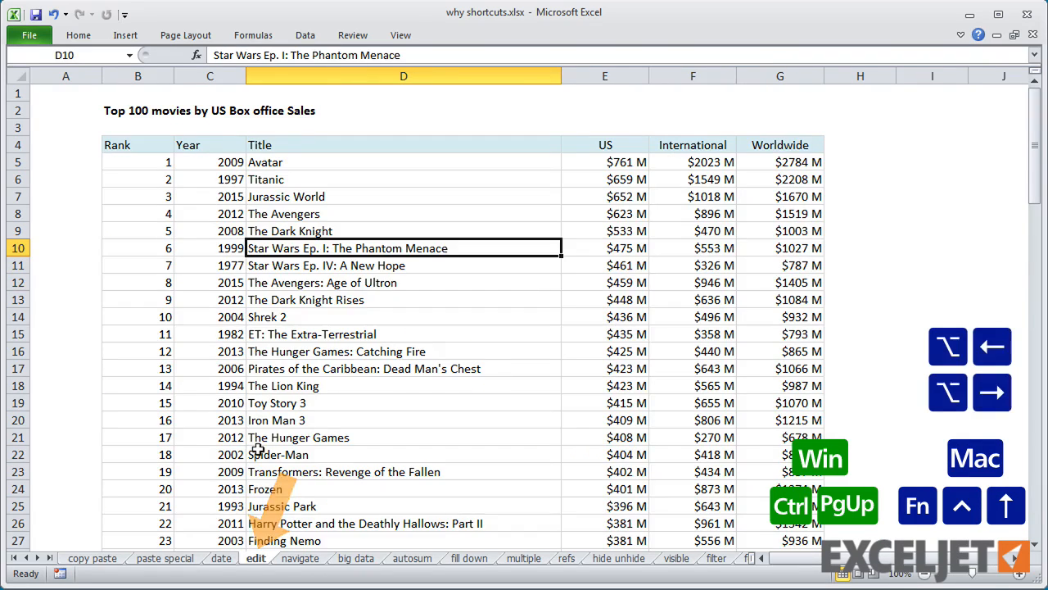
key("ctrl+Page_Up")
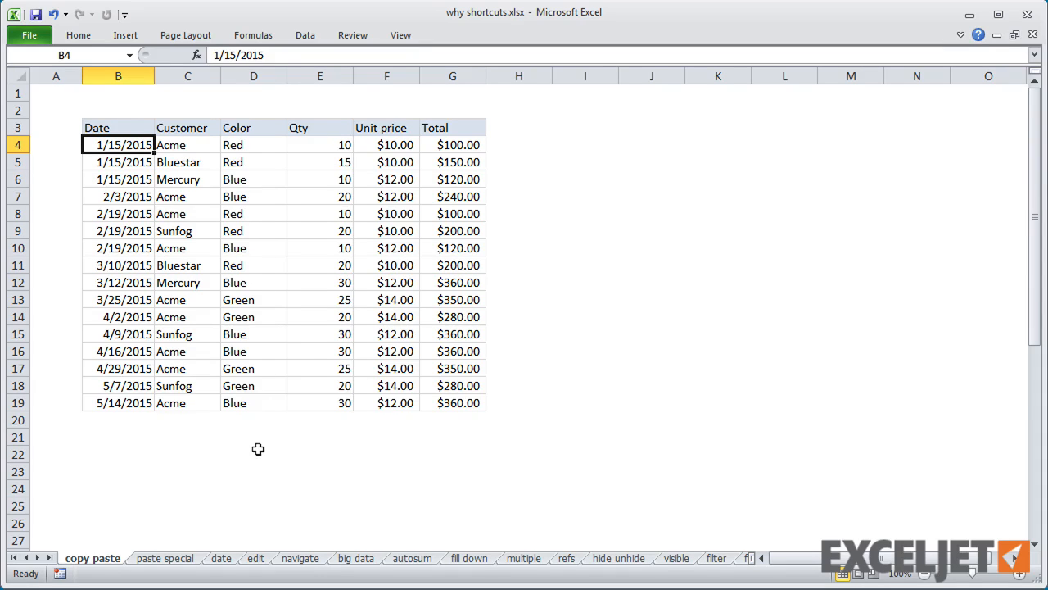
Copy the whole orders table and paste the duplicate starting at cell I3
key("ctrl+a")
key("ctrl+c")
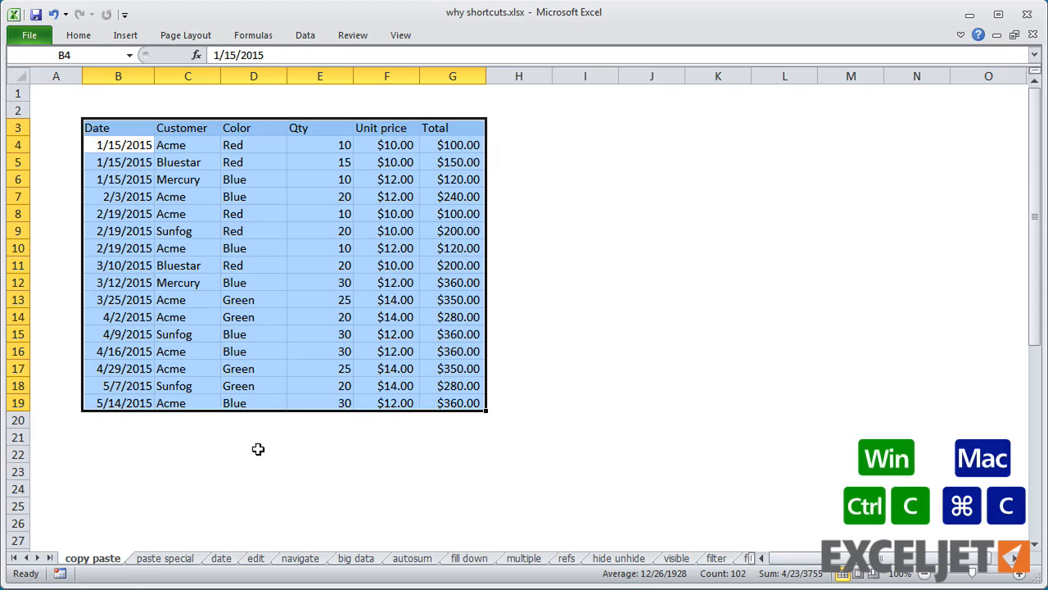
left_click(573, 126)
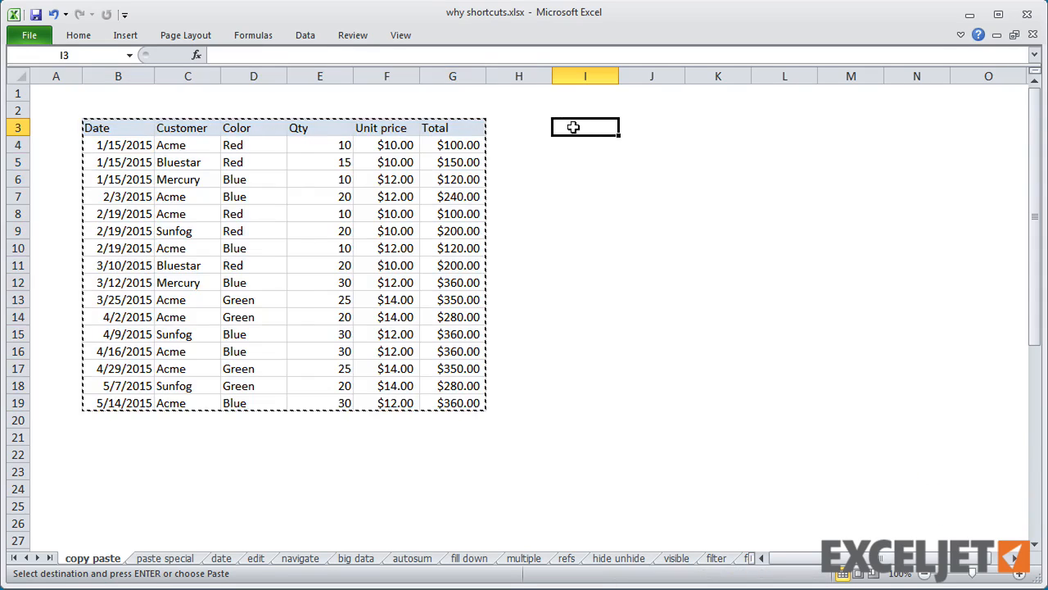
key("ctrl+v")
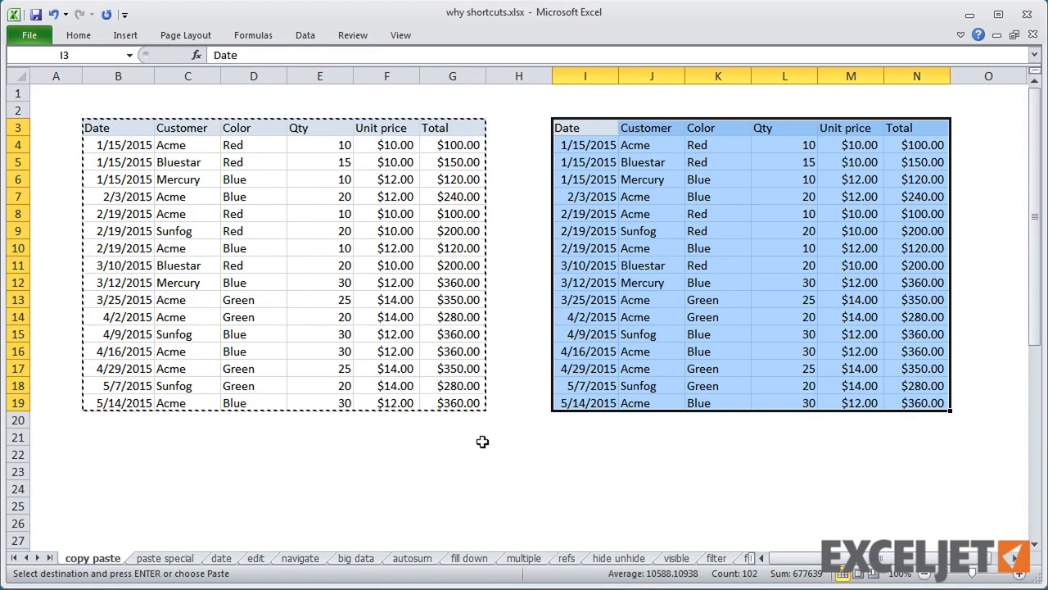
Undo the paste, paste the table at I3 again as a one-time paste that ends copy mode, and undo that too
key("ctrl+z")
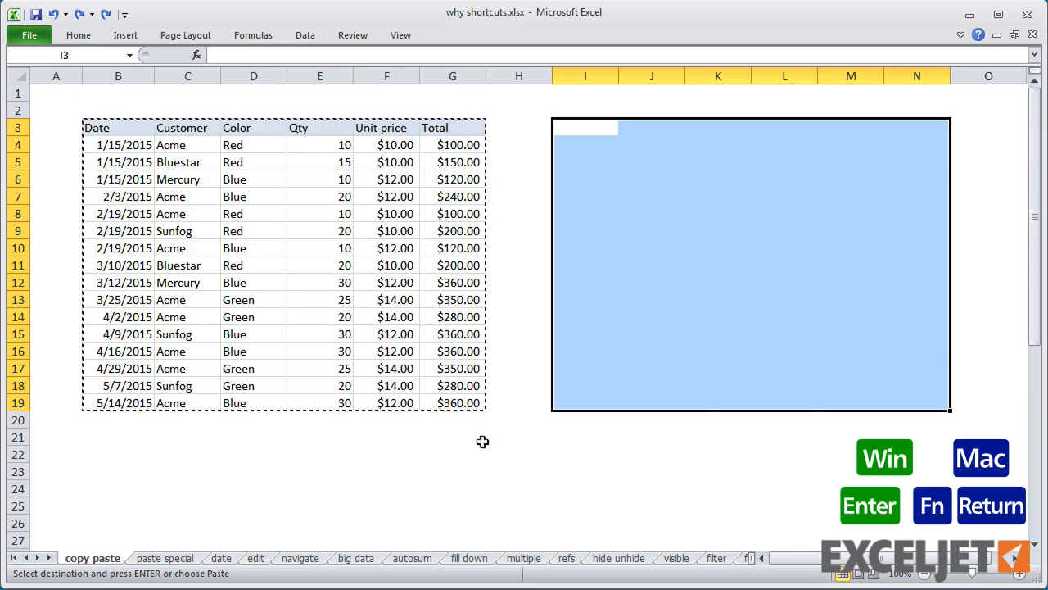
key("Return")
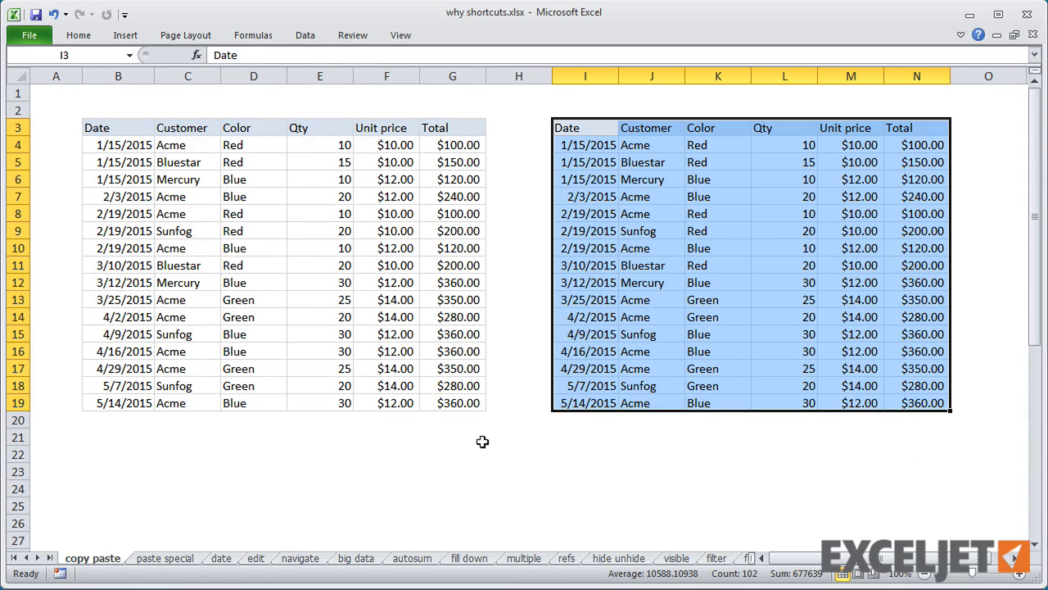
key("ctrl+z")
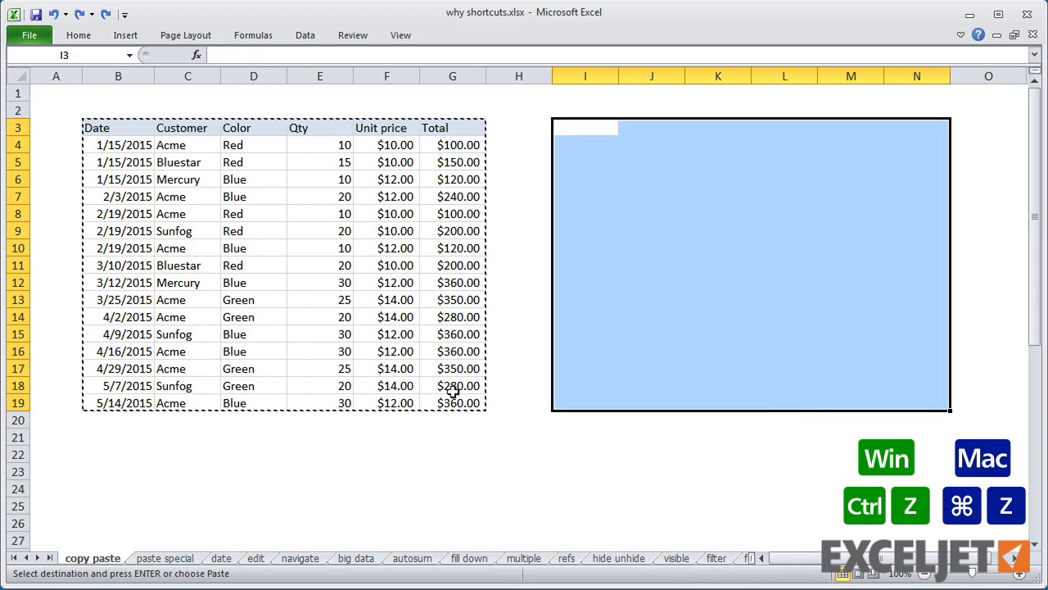
Move the whole orders table by cutting it and pasting it at cell I3
left_click(401, 333)
key("ctrl+a")
key("ctrl+x")
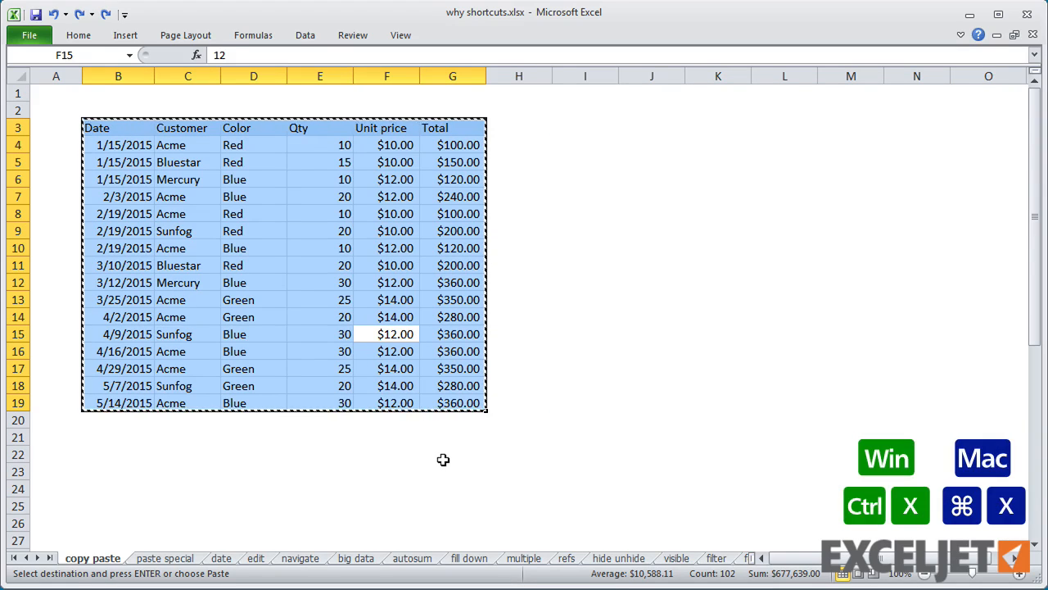
left_click(569, 127)
key("ctrl+v")
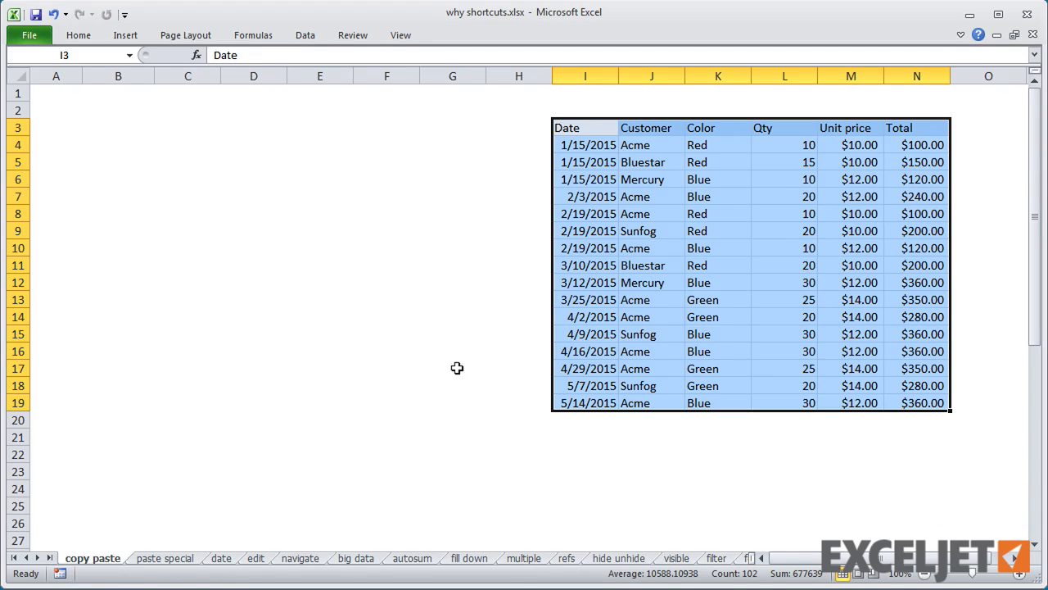
Go to the paste special sheet and show the formulas behind the orders table, then return to displaying values
left_click(183, 563)
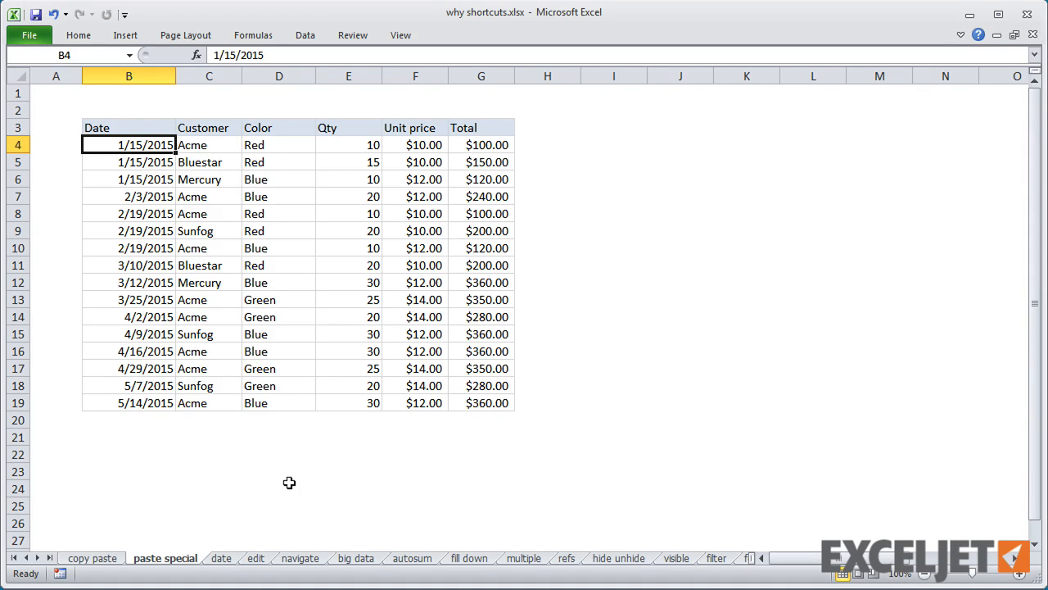
key("ctrl+grave")
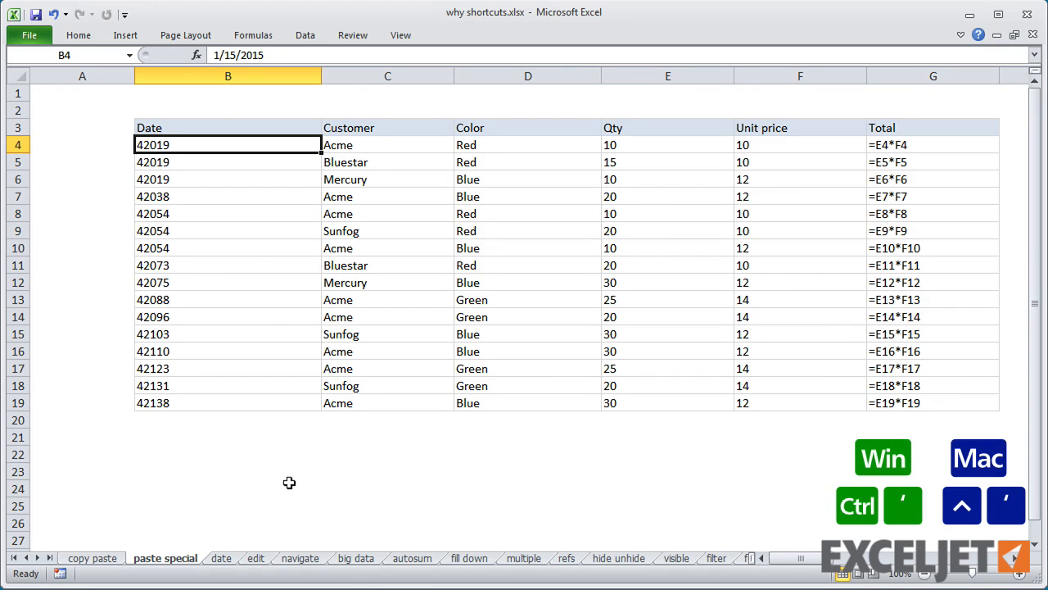
key("ctrl+grave")
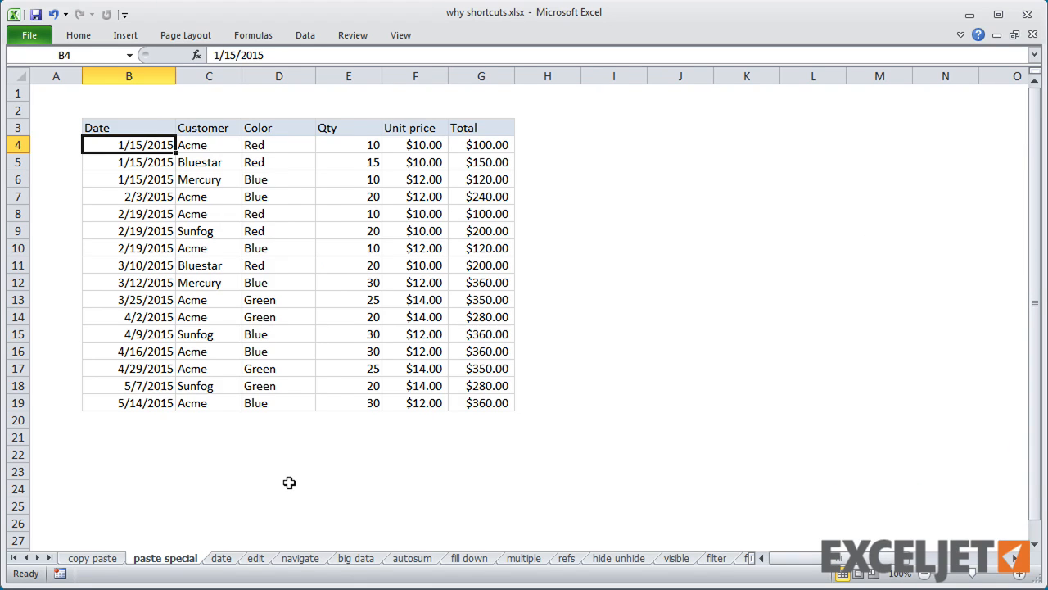
Copy the whole orders table, use Paste Special to paste only its values at I3, and undo the paste
key("ctrl+a")
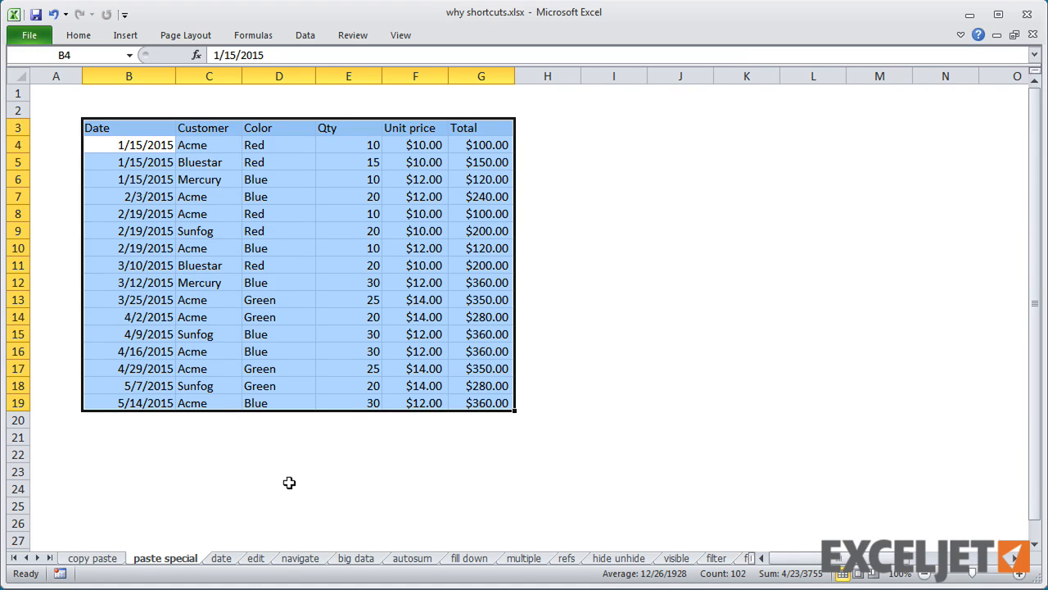
key("ctrl+c")
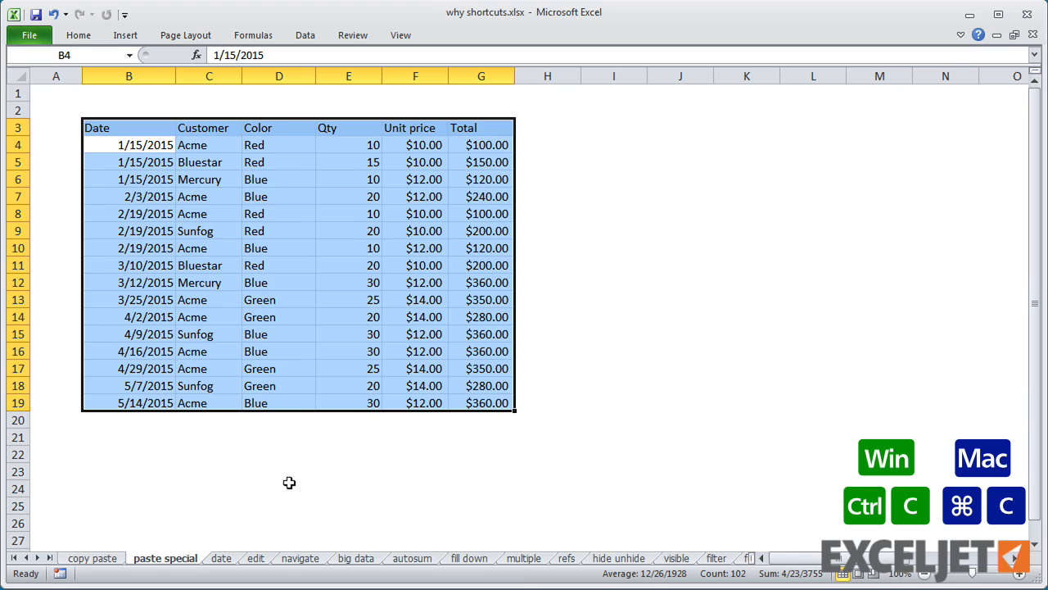
left_click(609, 120)
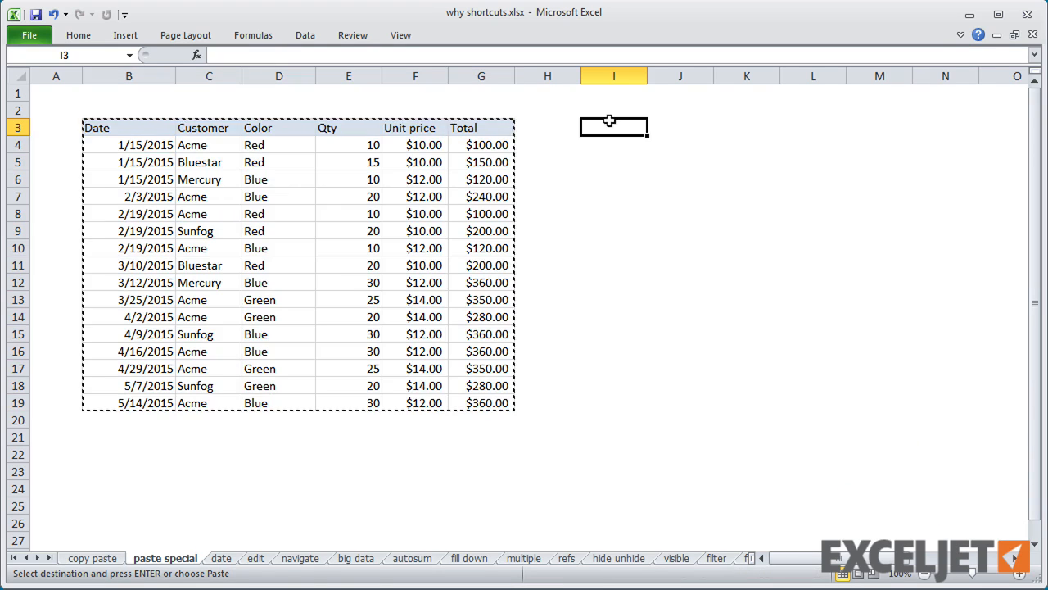
key("ctrl+alt+v")
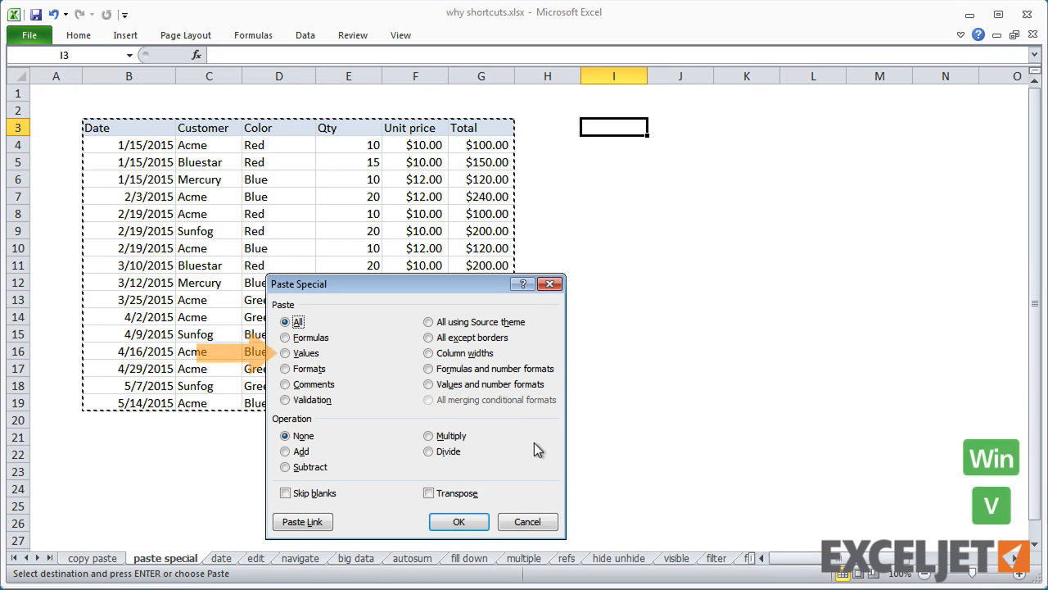
key("v")
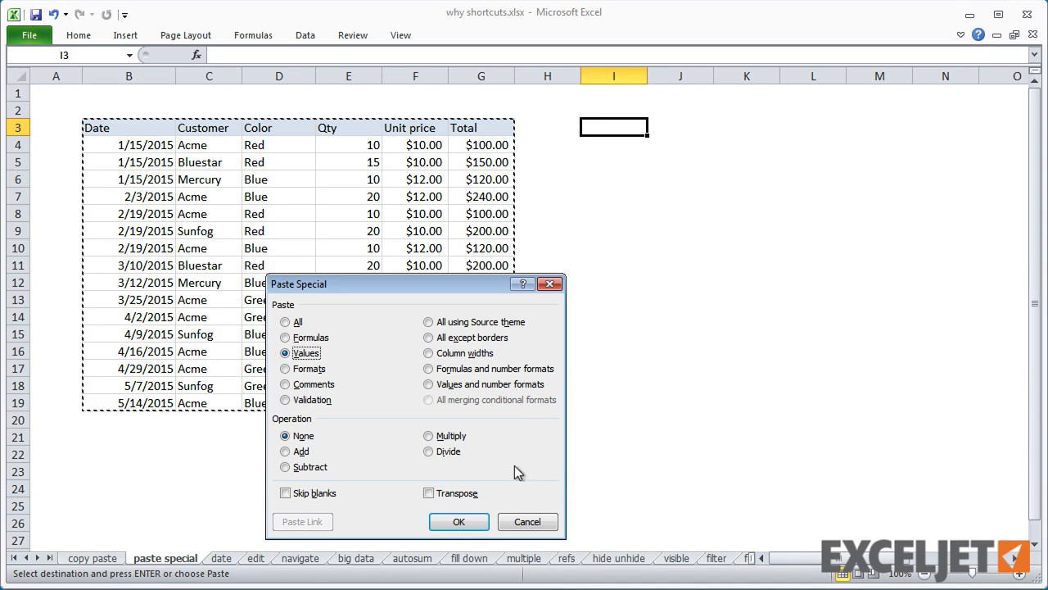
left_click(459, 521)
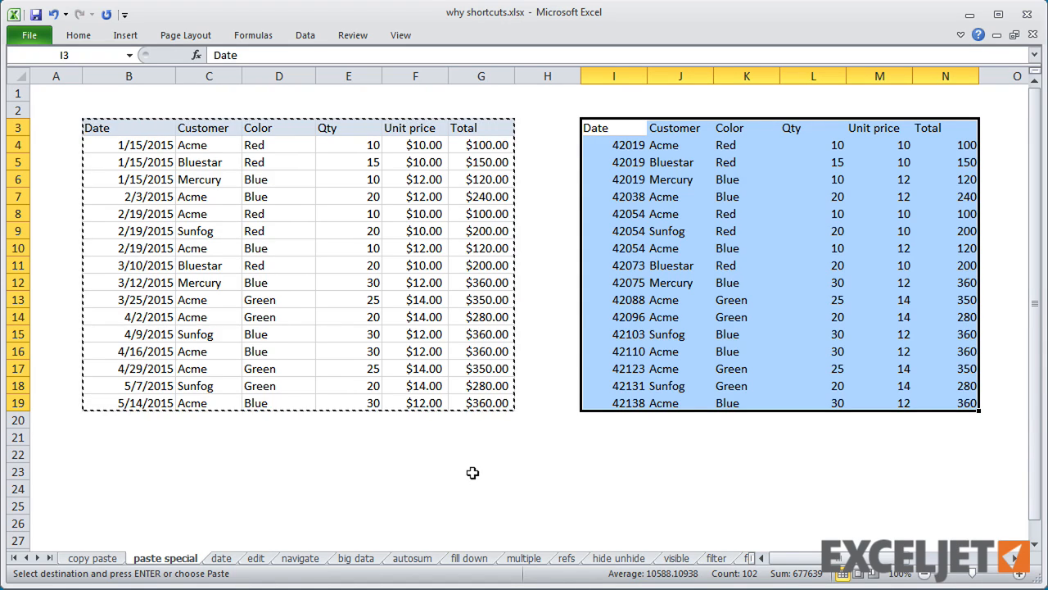
key("ctrl+z")
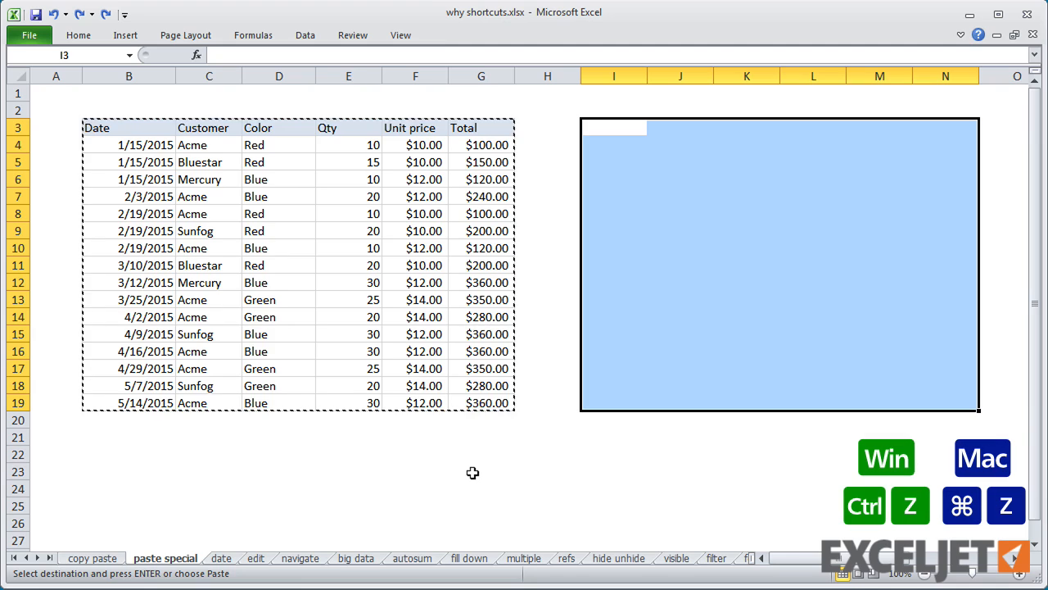
Paste the copied table at I3 as values and number formats, inspect the content of N18, and undo the paste
key("ctrl+alt+v")
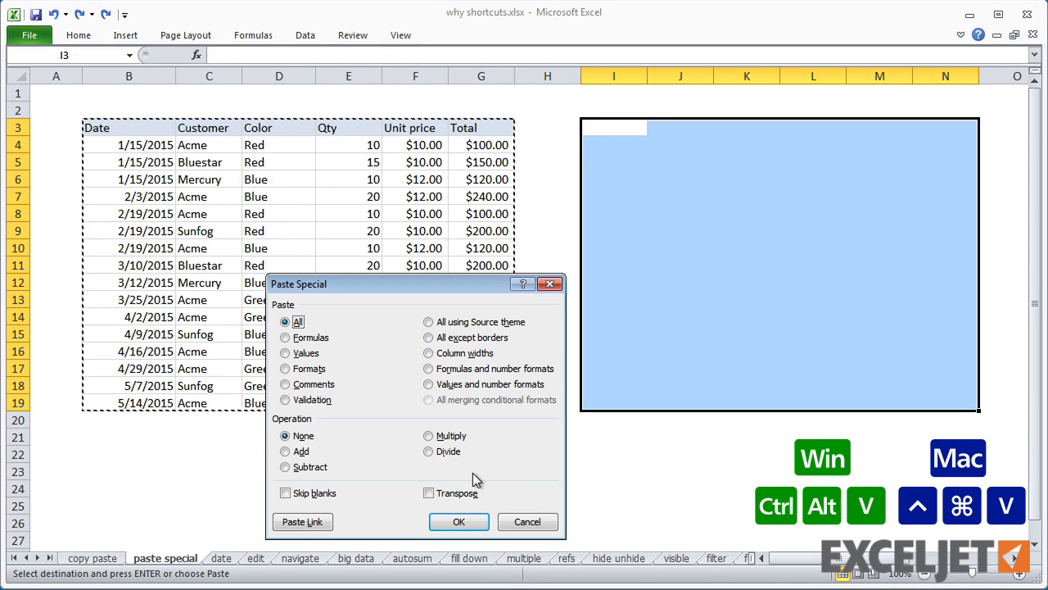
key("u")
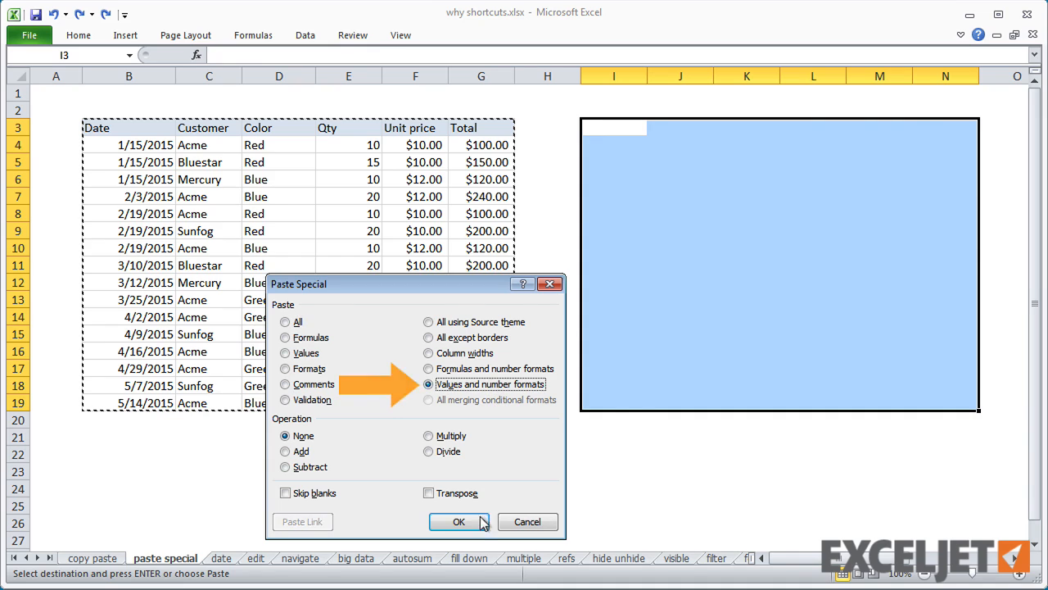
left_click(473, 523)
left_click(931, 387)
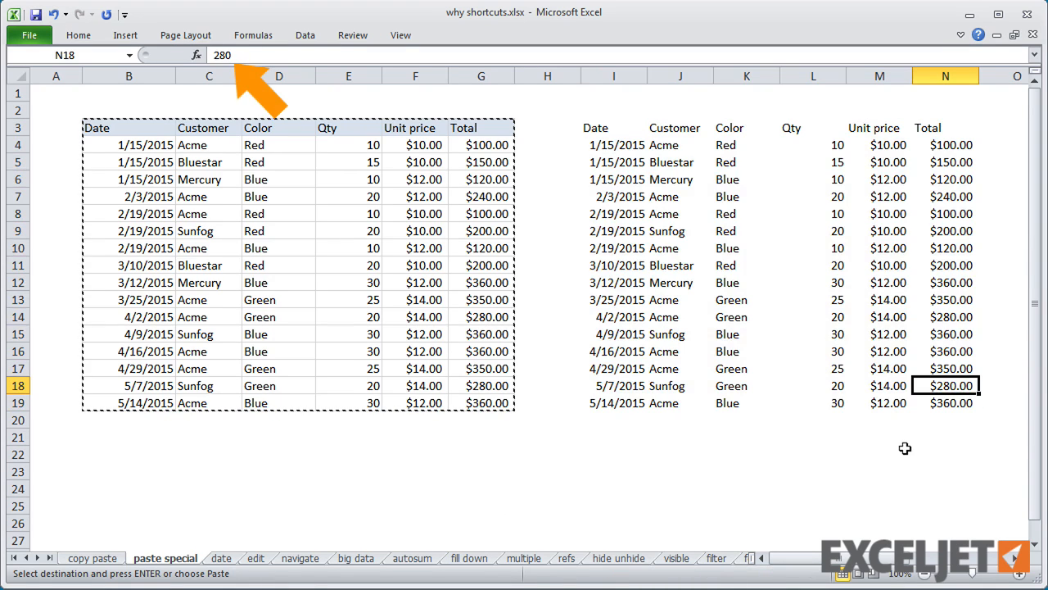
key("ctrl+z")
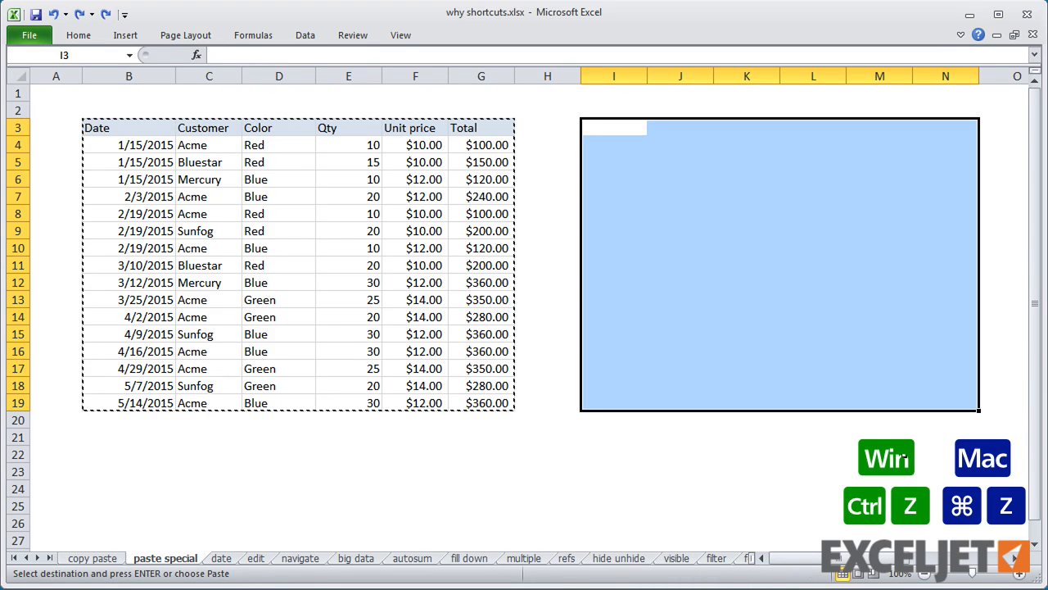
Paste the copied table at I3 as formulas and number formats, inspect the formula in N17, and undo the paste
key("ctrl+alt+v")
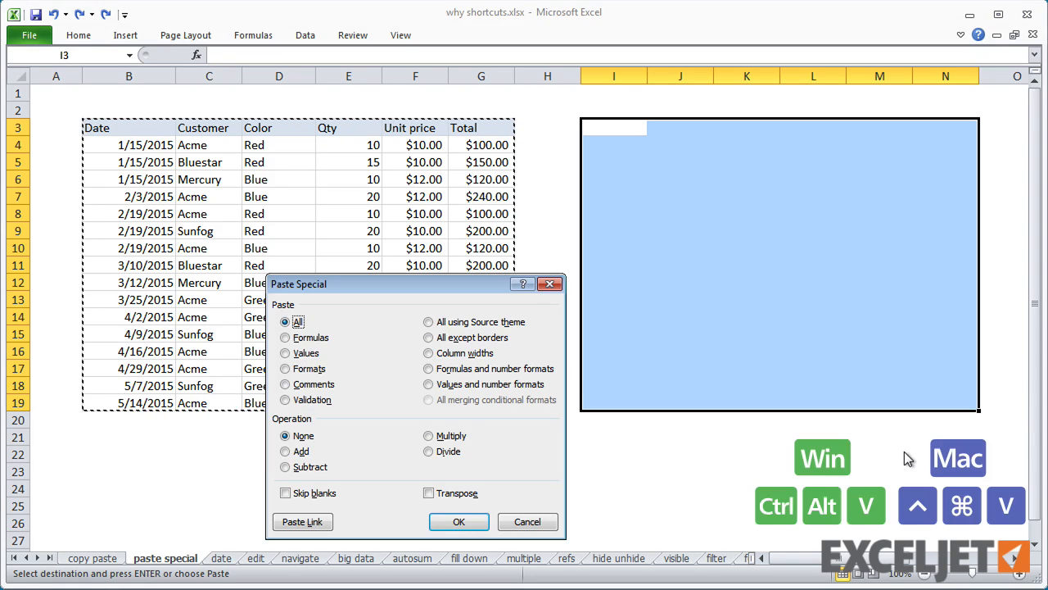
left_click(534, 368)
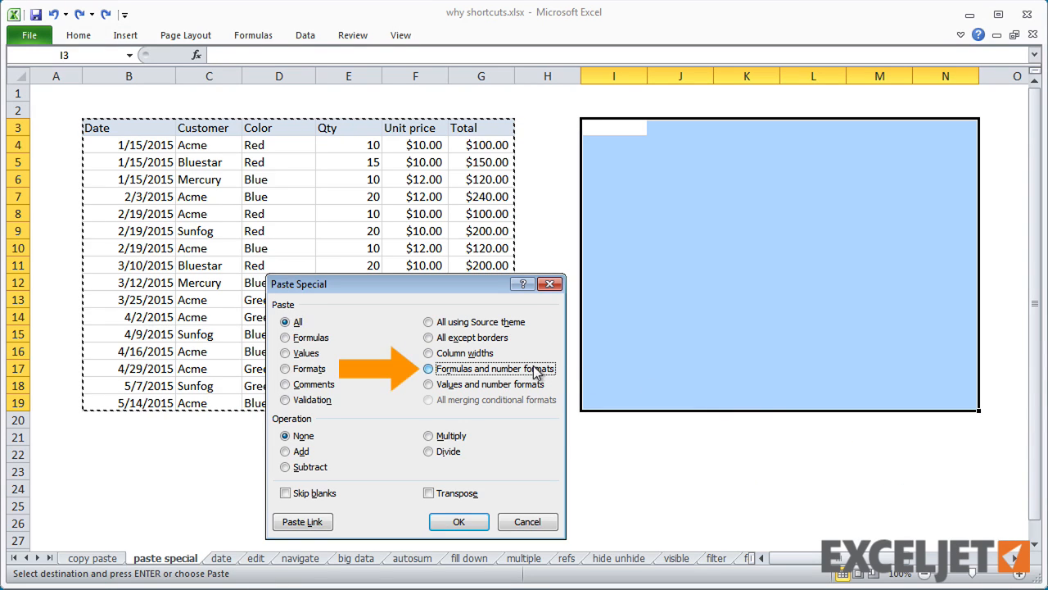
left_click(458, 522)
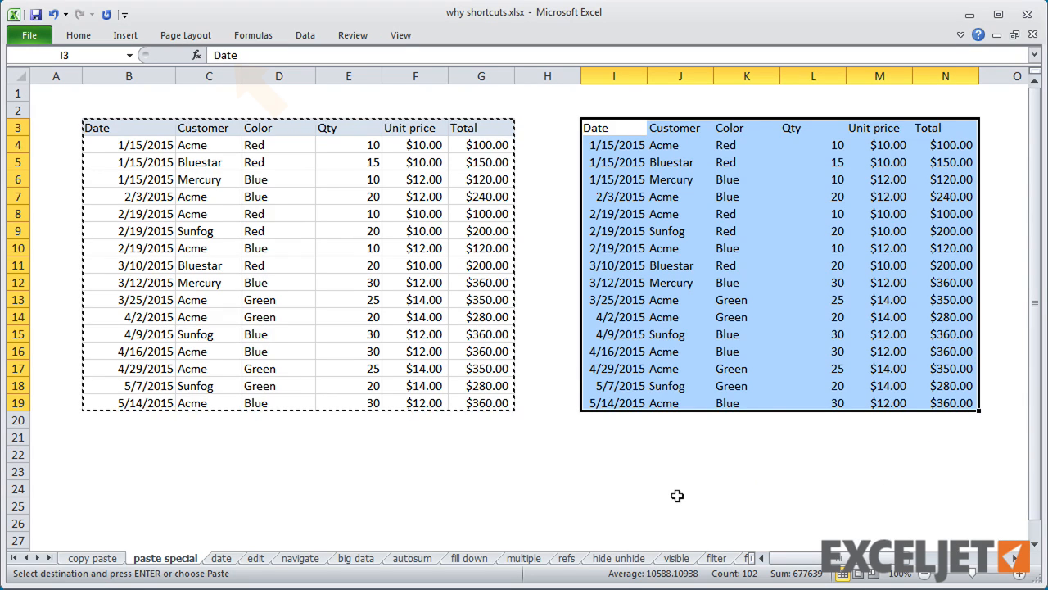
left_click(930, 369)
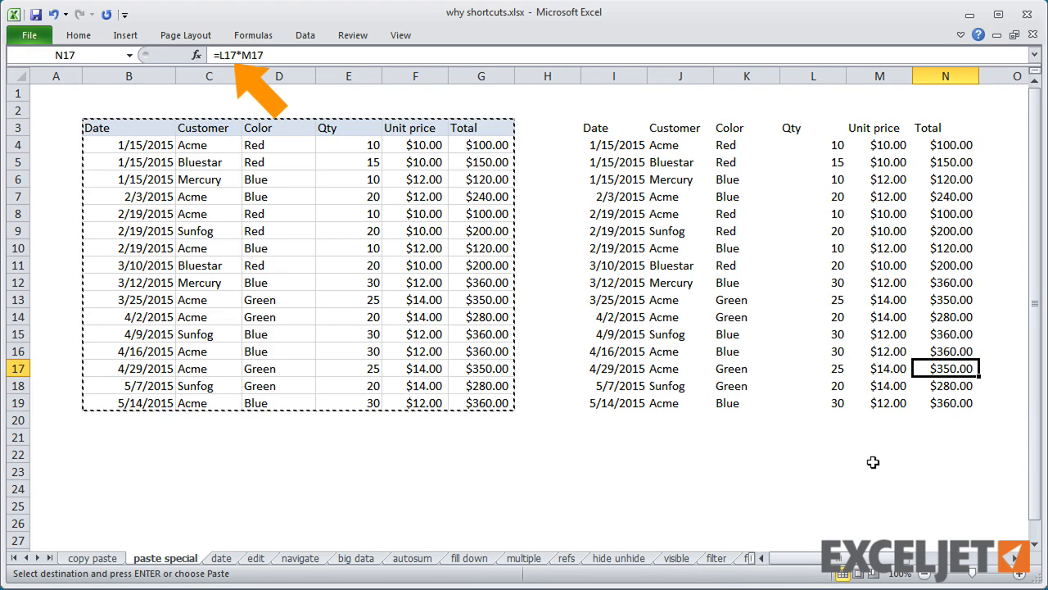
key("ctrl+z")
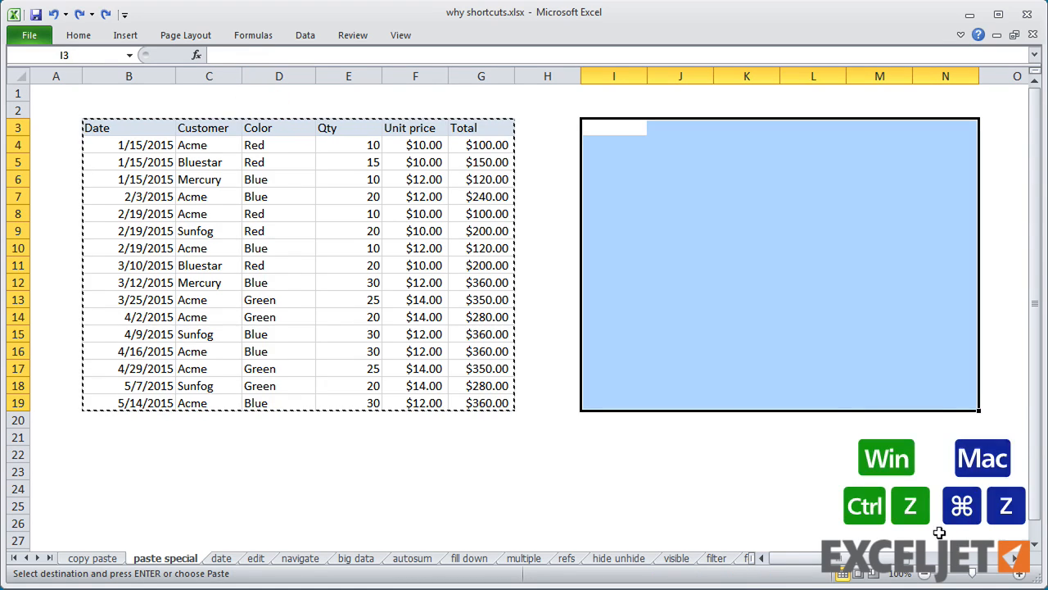
Copy the Crestview Terrace row P10:V10 in the property table and paste only its formats onto P10:V19
left_click(966, 558)
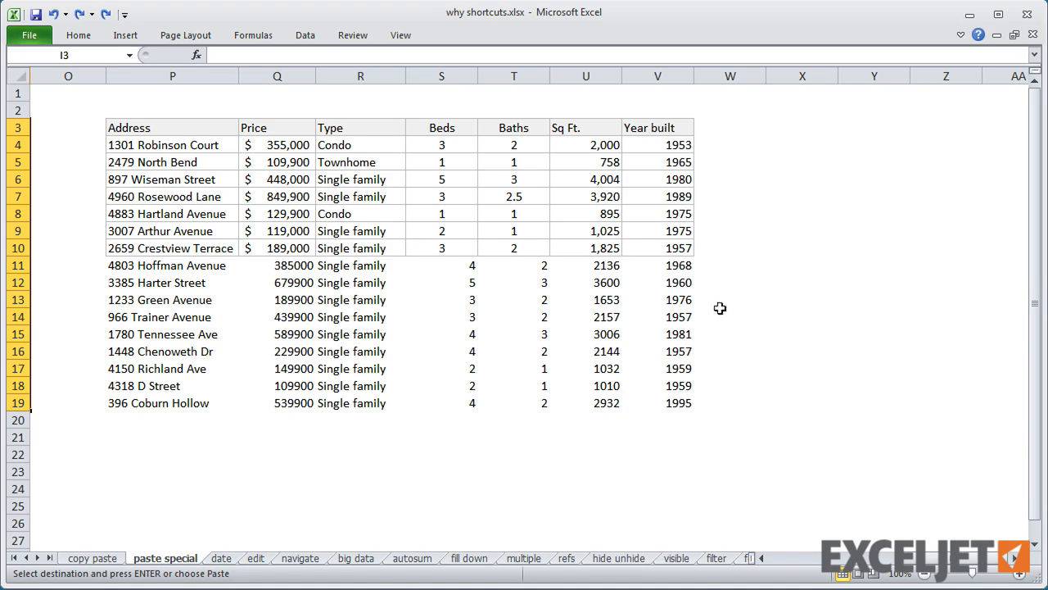
left_click(226, 245)
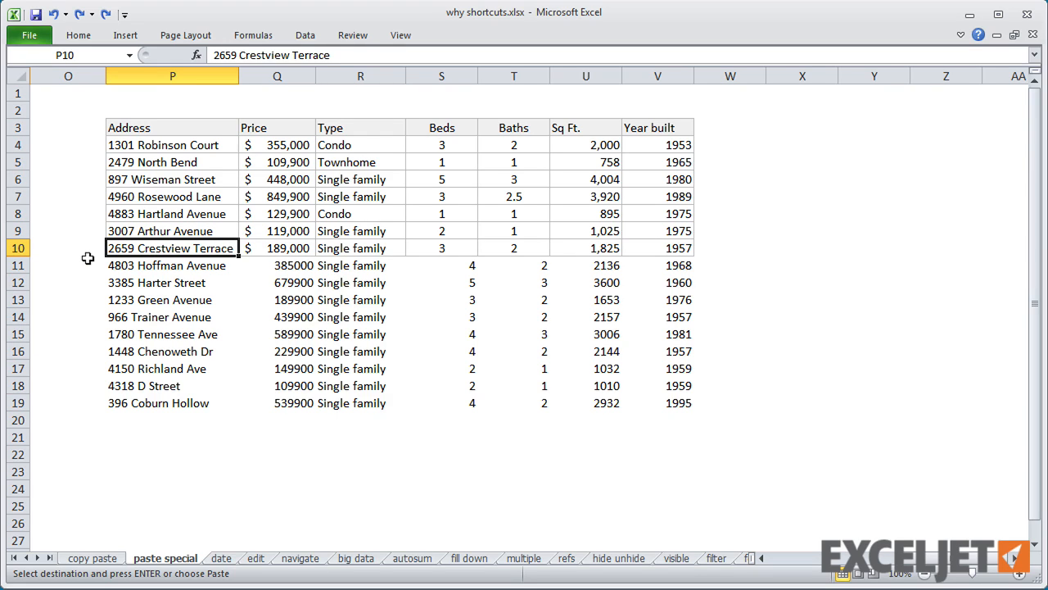
key("ctrl+shift+Right")
key("ctrl+c")
key("ctrl+shift+Down")
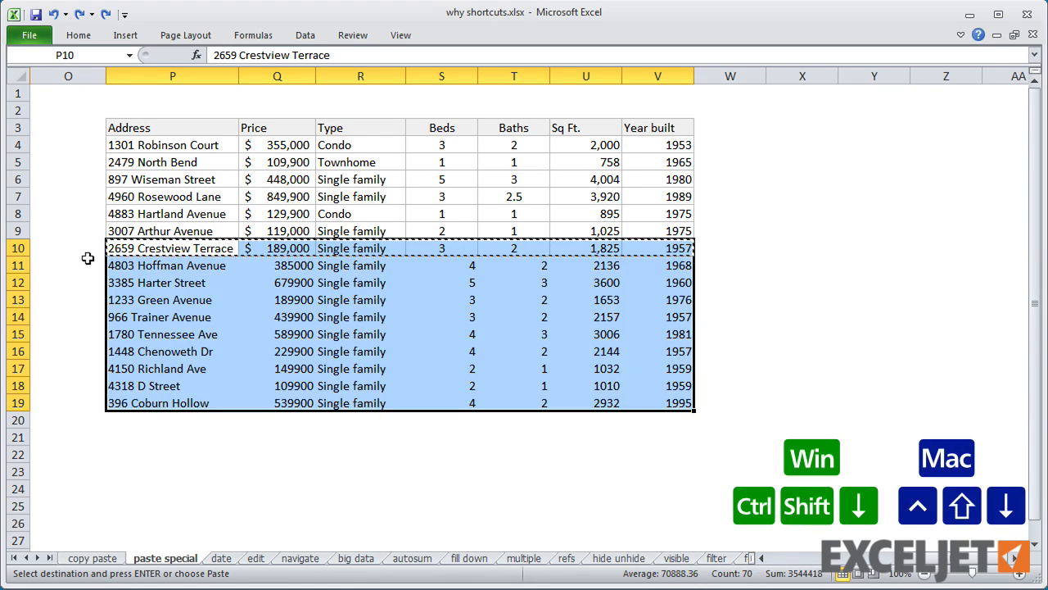
key("ctrl+alt+v")
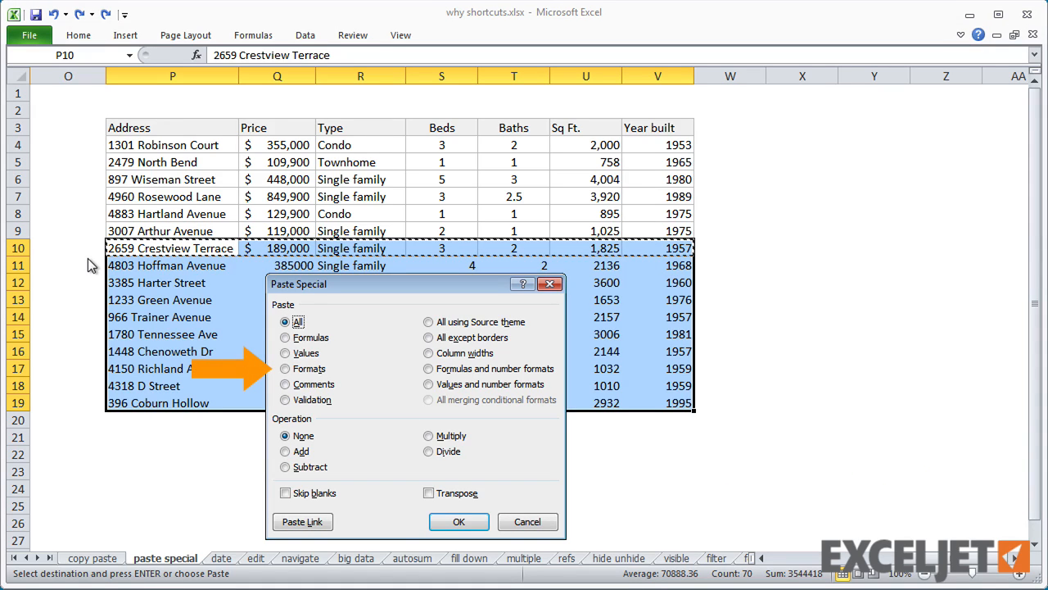
left_click(295, 369)
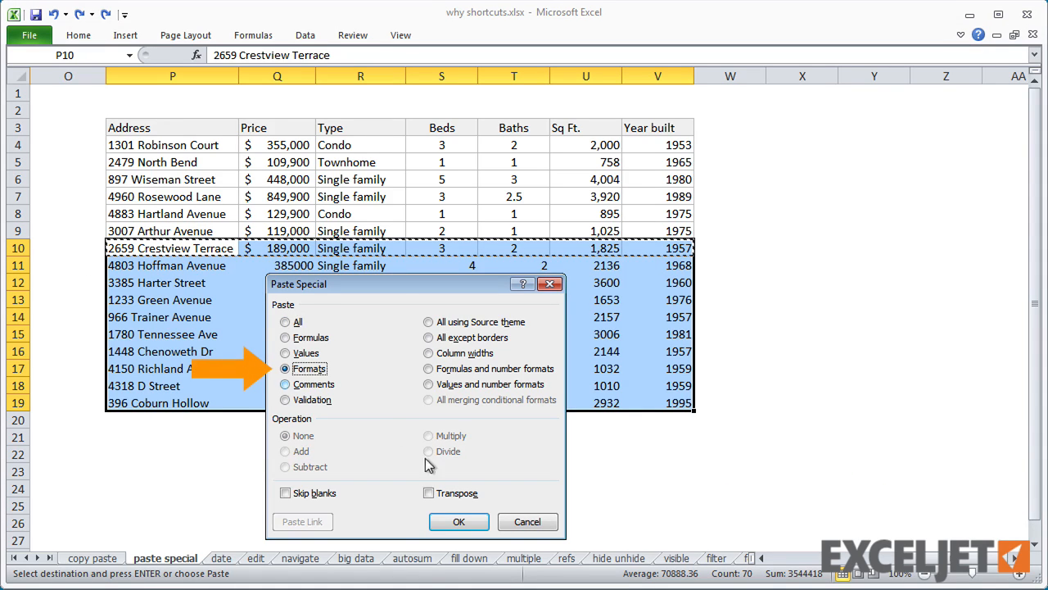
left_click(457, 521)
left_click_drag(279, 471, 279, 461)
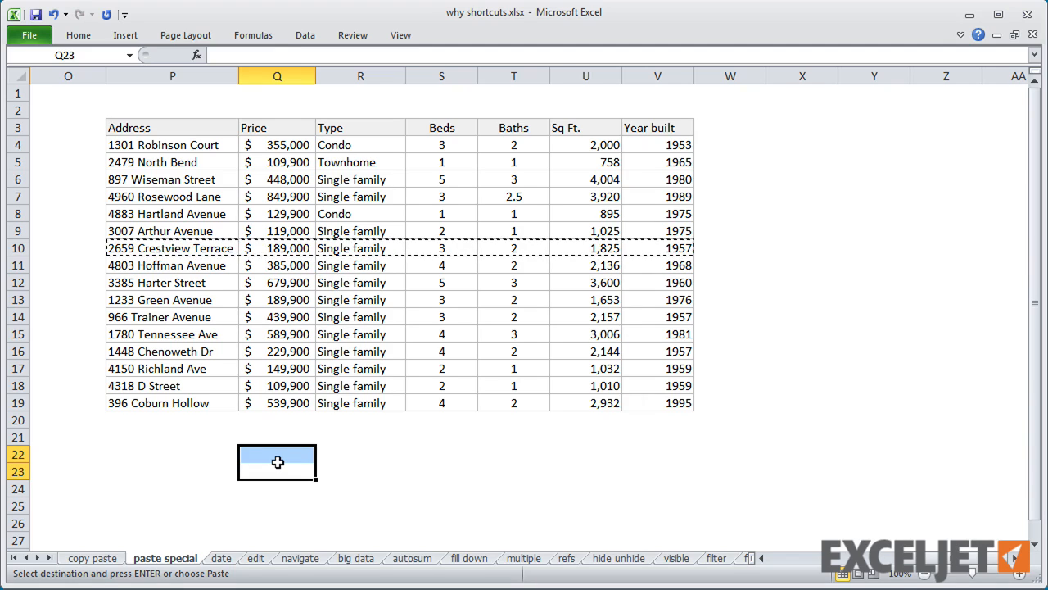
left_click_drag(277, 462, 278, 466)
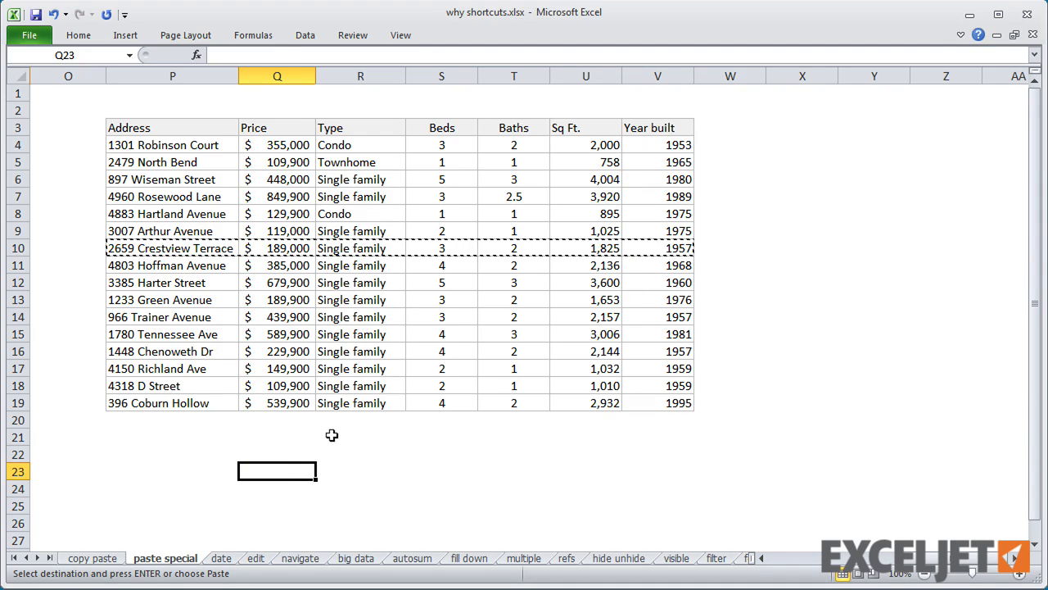
Go to the date sheet and enter the current date 2/3/2016 in D6 and the current time 9:00 PM in D8
left_click(223, 562)
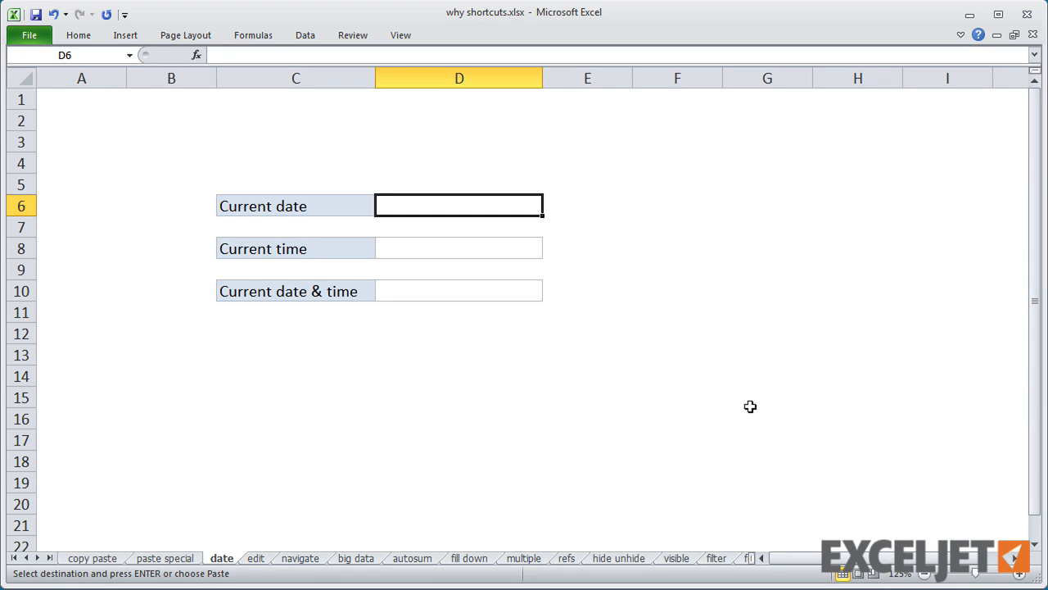
key("ctrl+semicolon")
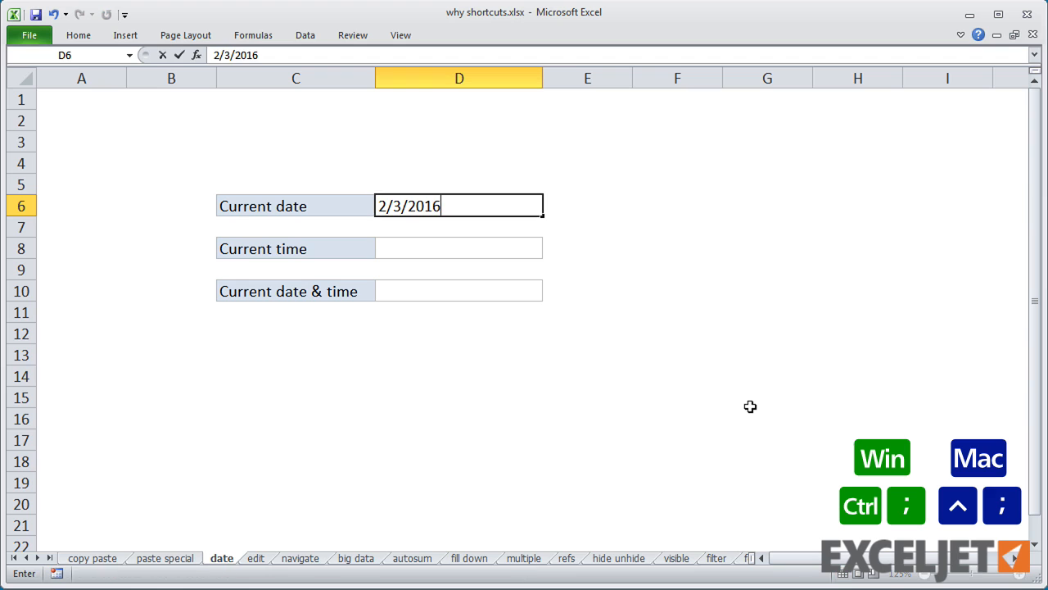
key("Return")
key("Return")
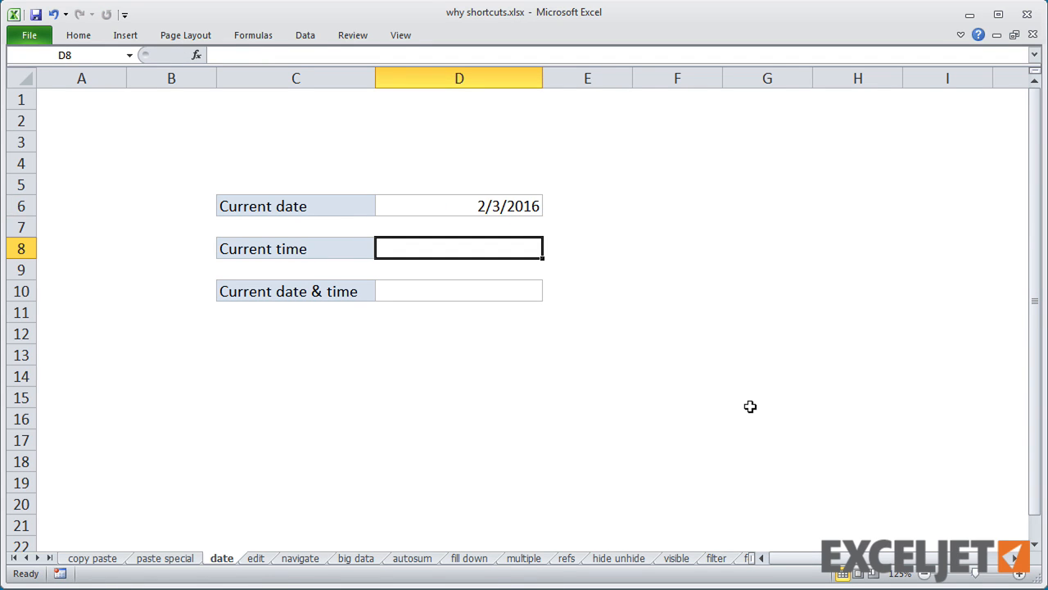
key("ctrl+shift+semicolon")
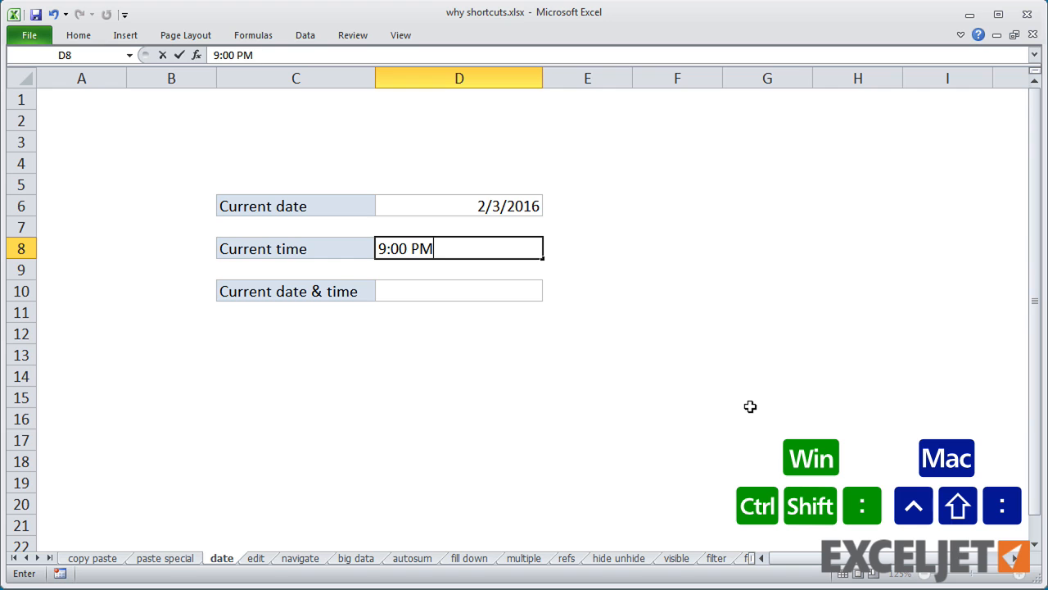
key("Return")
key("Return")
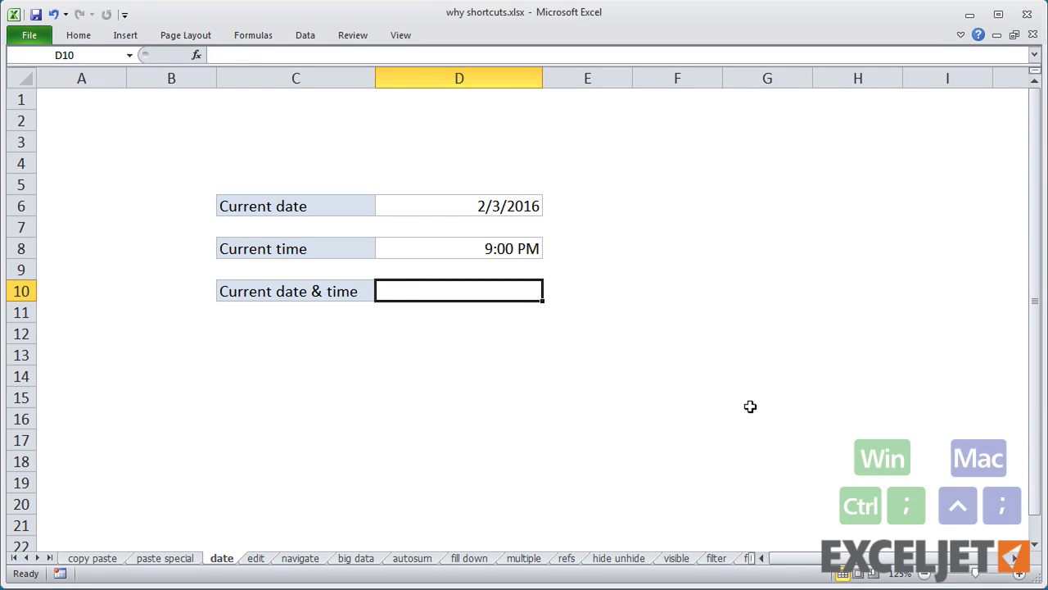
Enter the current date and time together, 2/3/2016 9:00 PM, in D10
key("ctrl+semicolon")
key("ctrl+shift+colon")
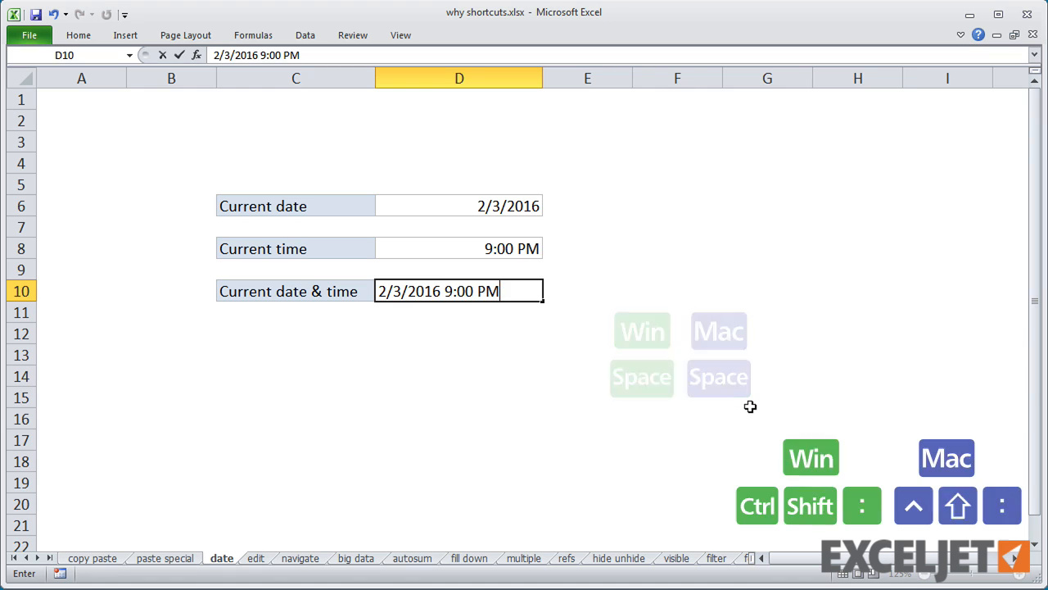
key("Return")
key("Return")
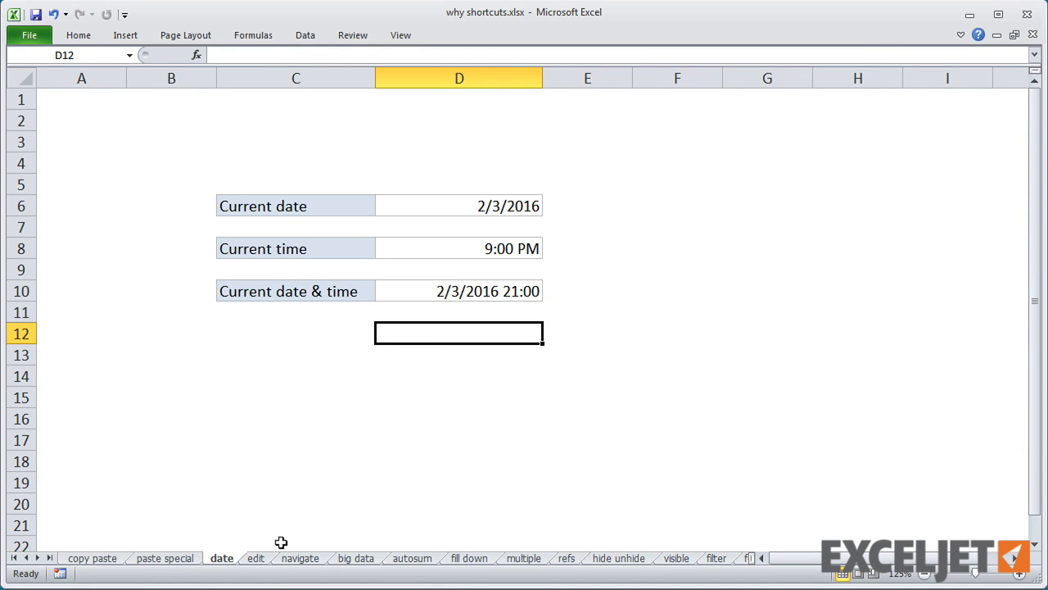
Go to the edit sheet and open the two Star Wars titles in D10 and D11 for in-cell editing
left_click(261, 560)
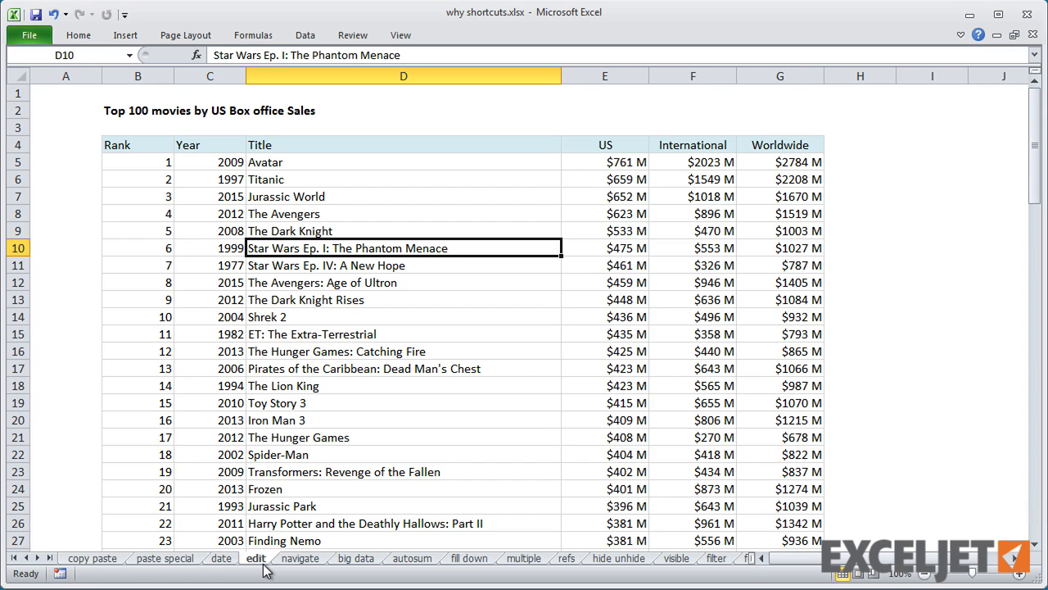
double_click(467, 249)
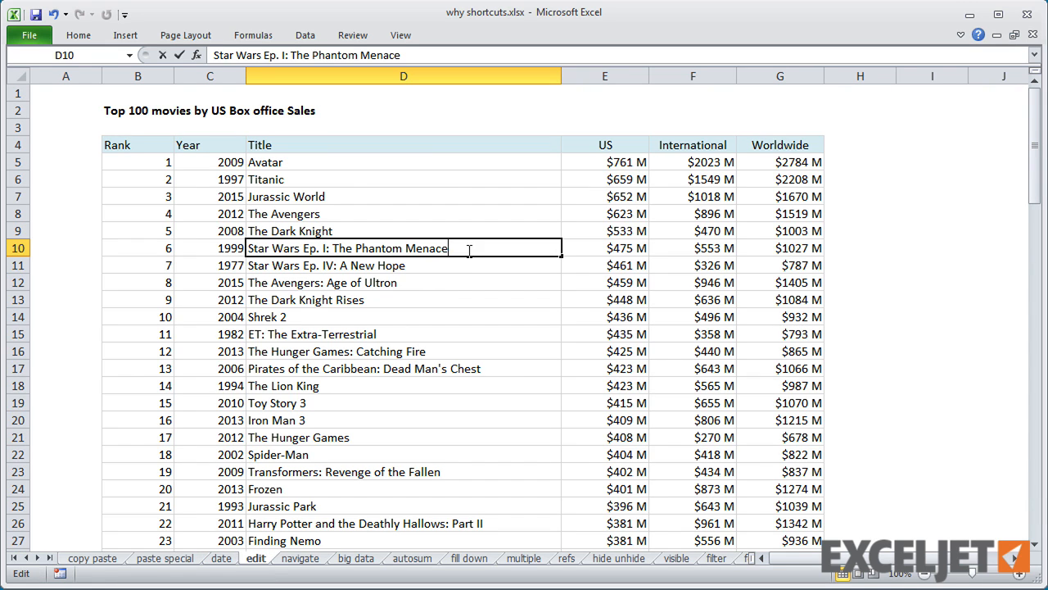
left_click(472, 269)
double_click(473, 268)
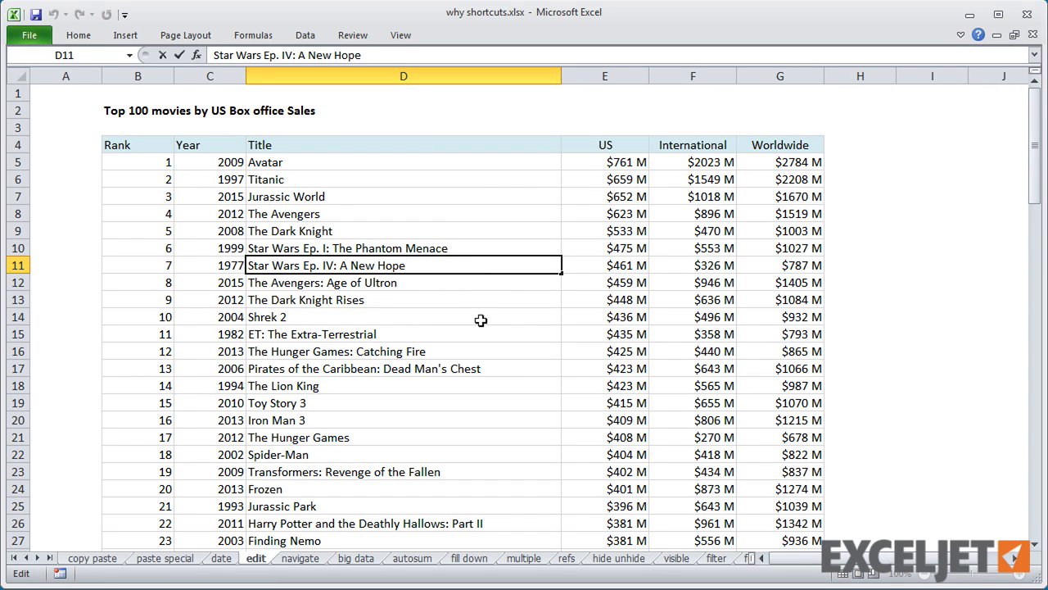
left_click(470, 246)
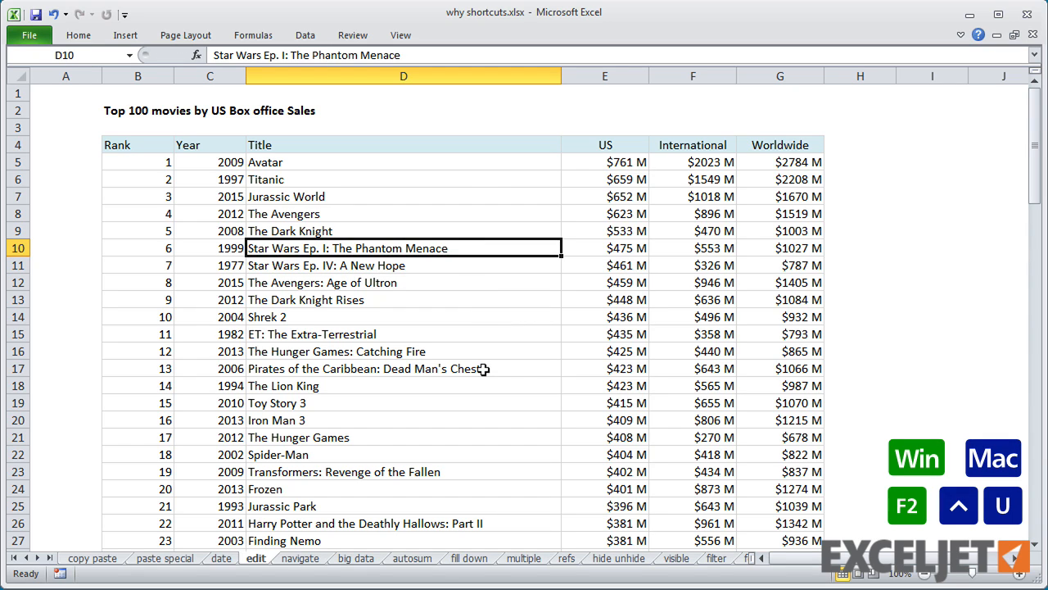
Edit the title in D10 to read "Star Wars Episode I: The Phantom Menace"
key("F2")
key("ctrl+Left")
key("ctrl+Left")
key("ctrl+Left")
key("ctrl+Left")
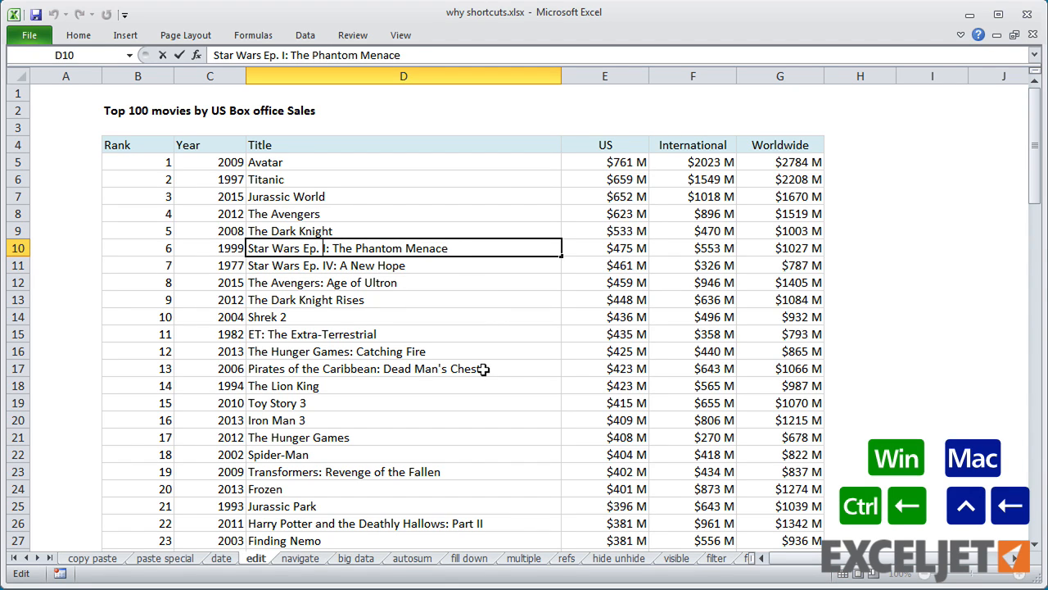
key("BackSpace")
key("BackSpace")
type("isoe")
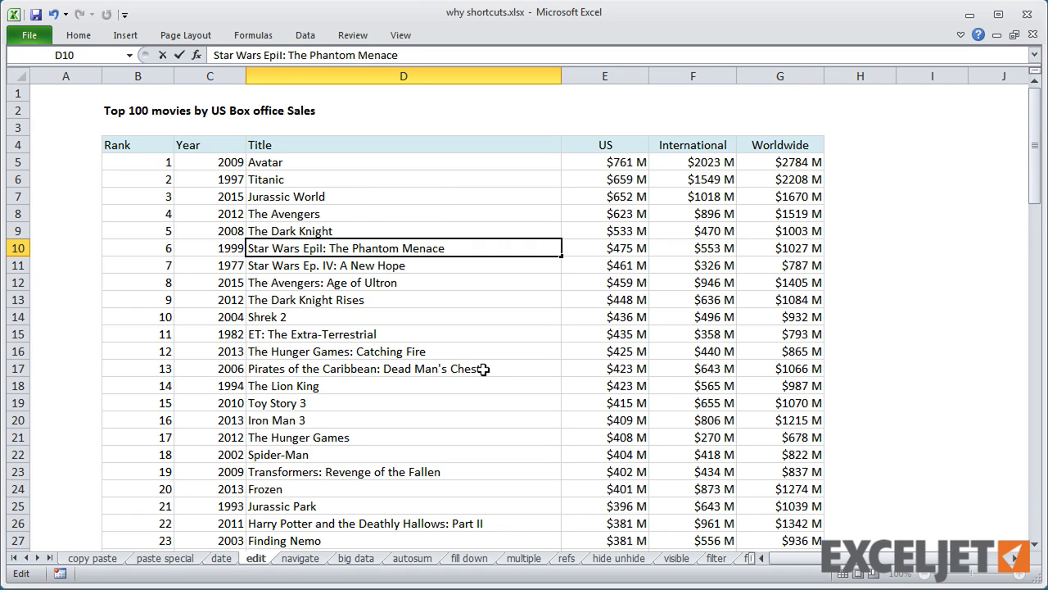
key("BackSpace")
type("de")
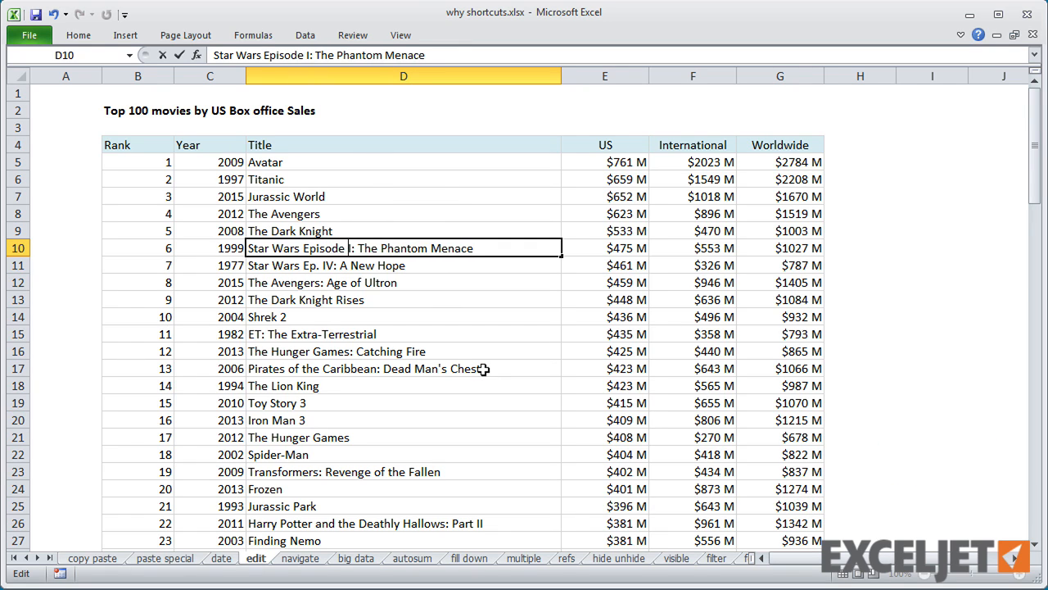
key("Return")
Edit the title in D11 to read "Star Wars Episode IV: A New Hope"
key("F2")
key("ctrl+Left")
key("ctrl+Left")
key("ctrl+Left")
key("ctrl+Left")
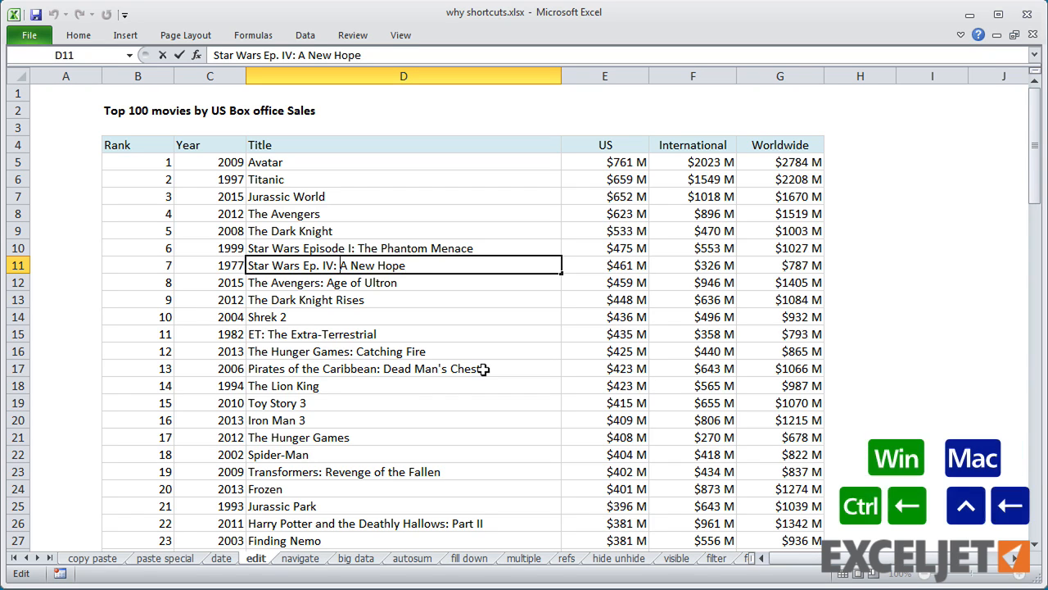
key("ctrl+BackSpace")
type("isode")
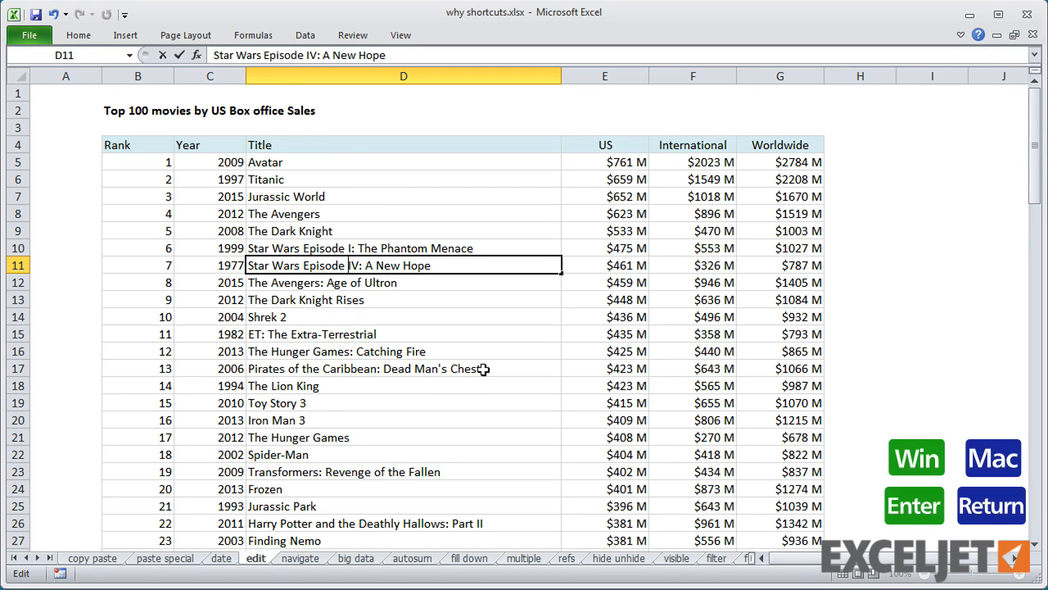
key("Return")
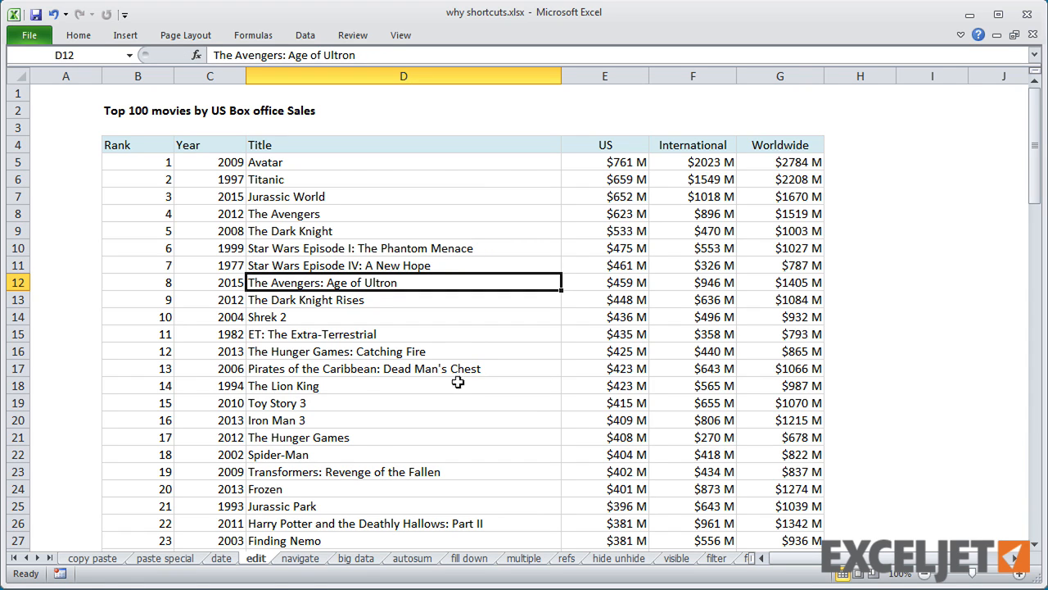
Go to the navigate sheet and jump to its first cell A1, followed by the last used cell O26
left_click(301, 559)
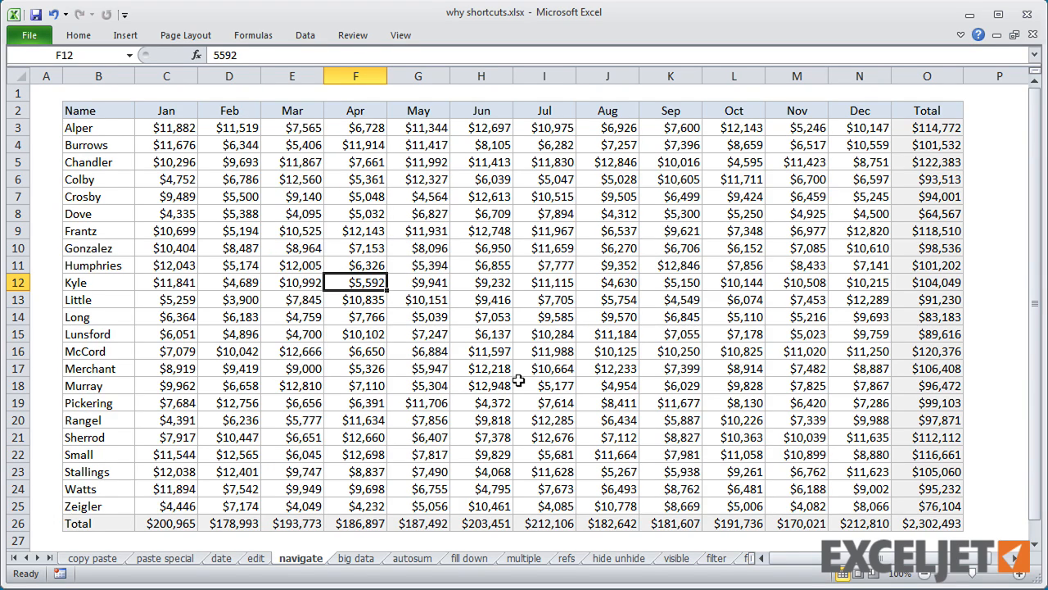
key("ctrl+Home")
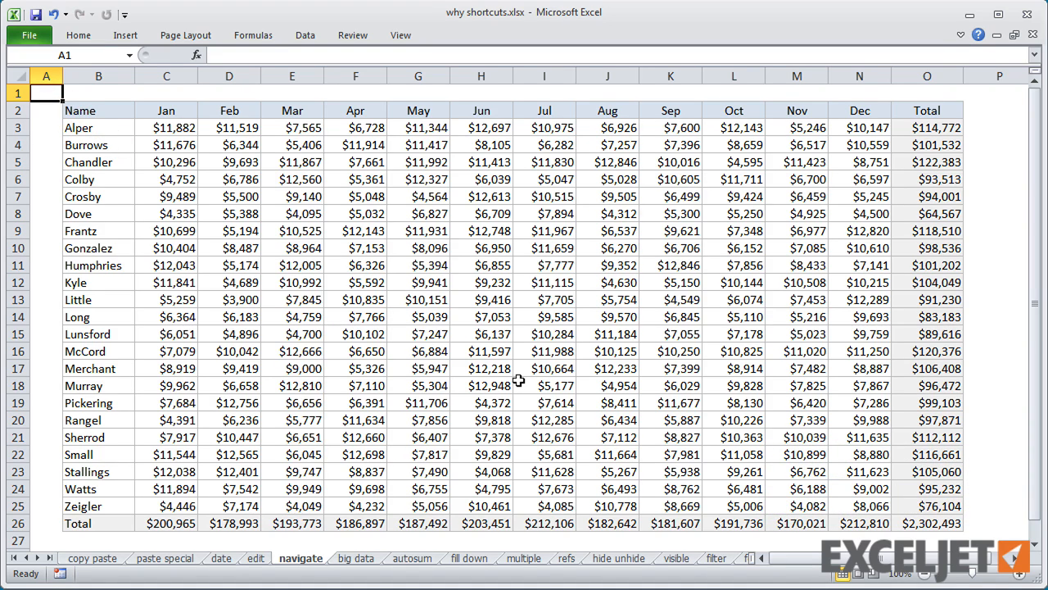
key("ctrl+End")
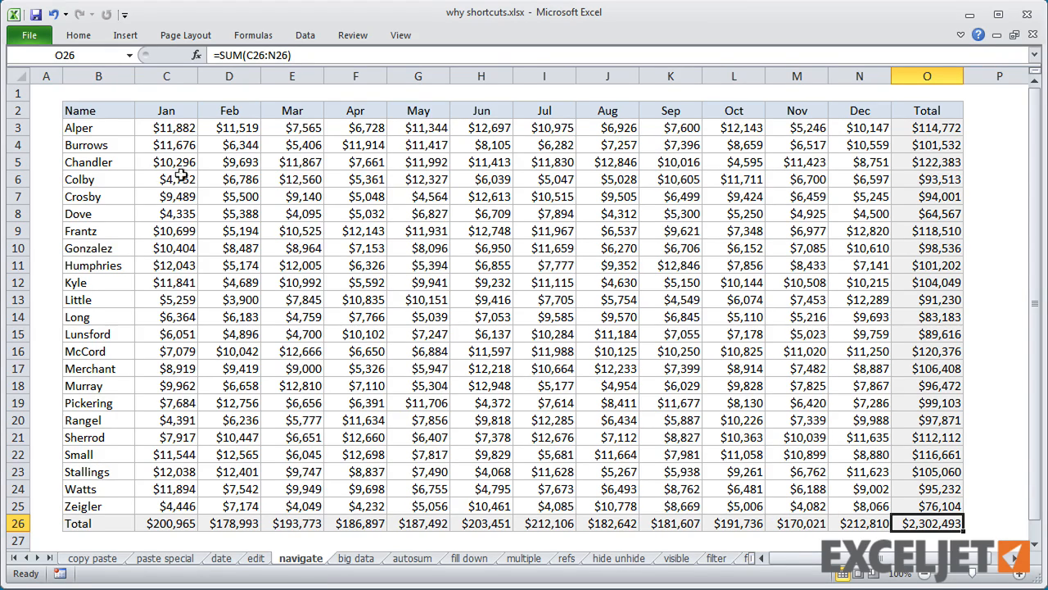
Start at B3 and jump around the table's edges through B26, O26 and O2 to B2
left_click(109, 125)
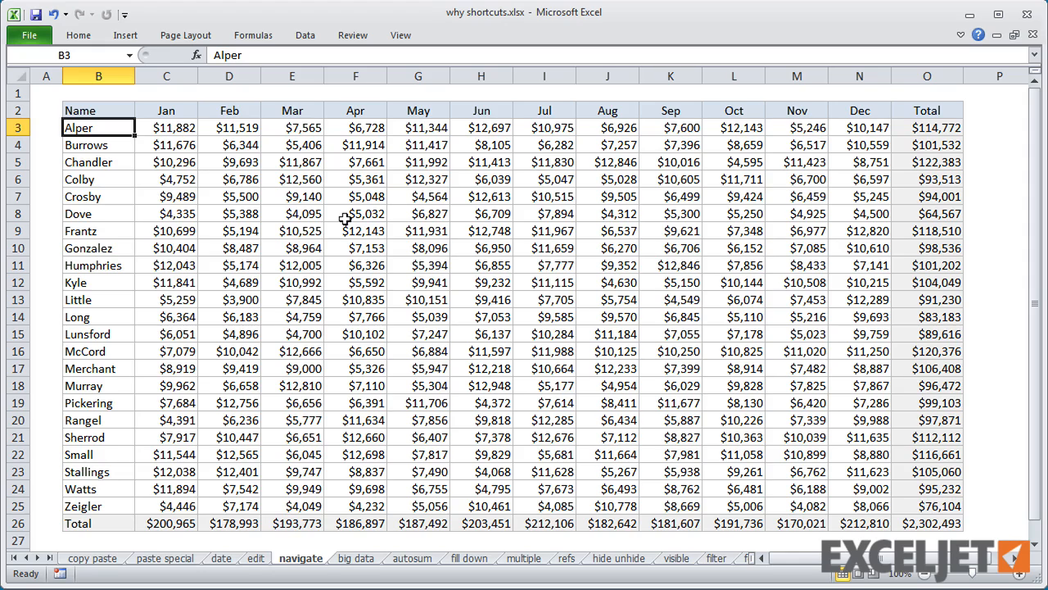
key("ctrl+Down")
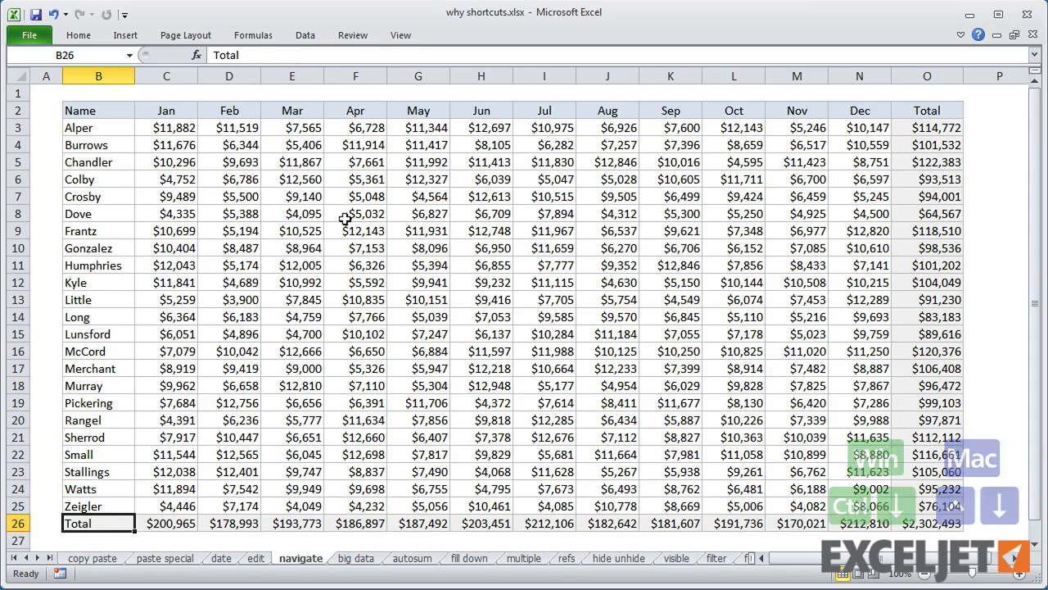
key("ctrl+Right")
key("ctrl+Up")
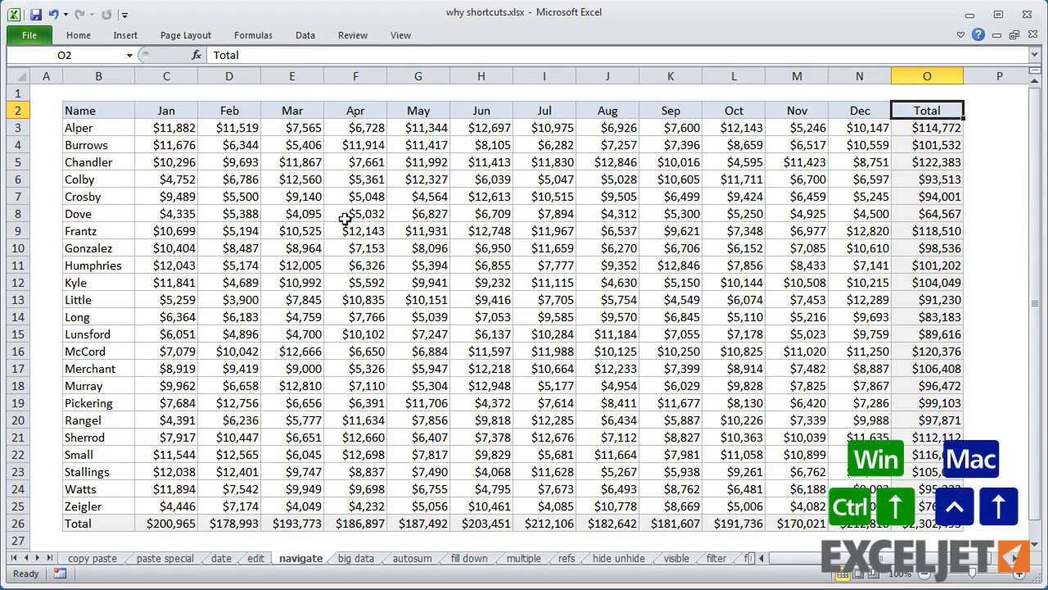
key("ctrl+Left")
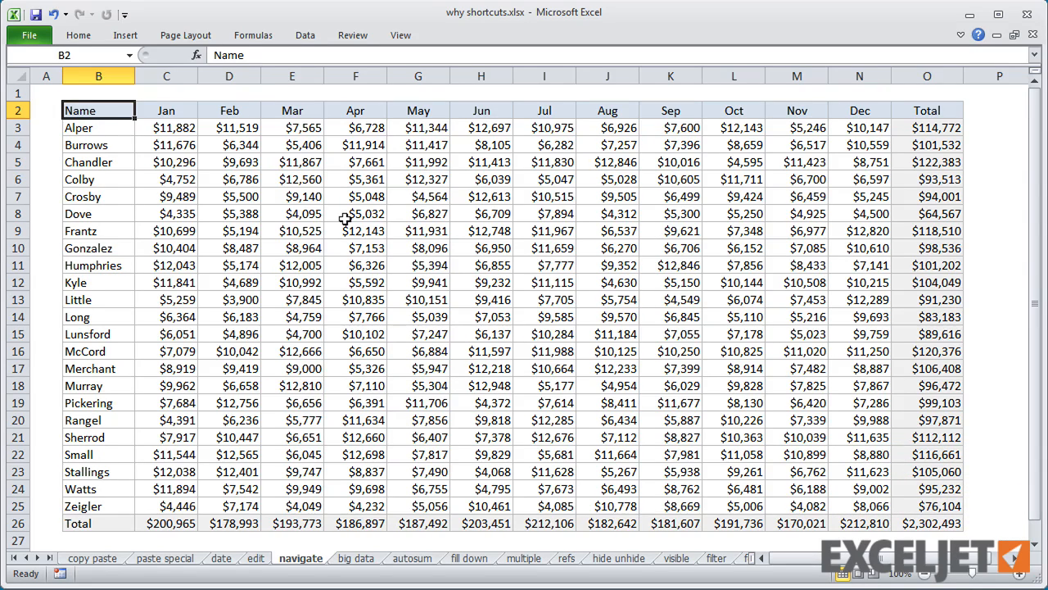
Move down to B5 and extend the selection across the table row to O5
key("Down")
key("Down")
key("Down")
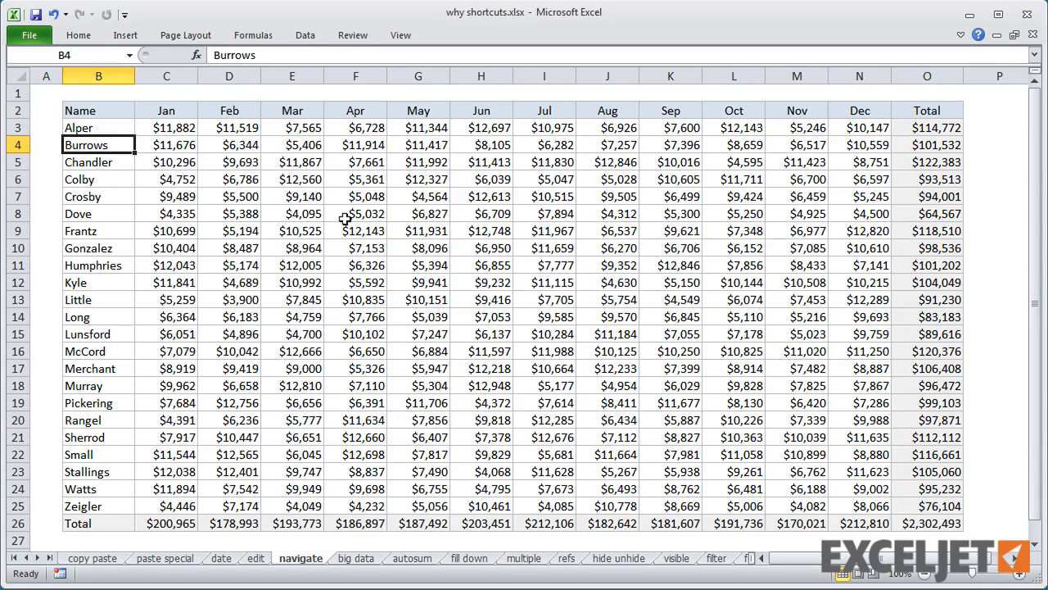
key("ctrl+shift+Right")
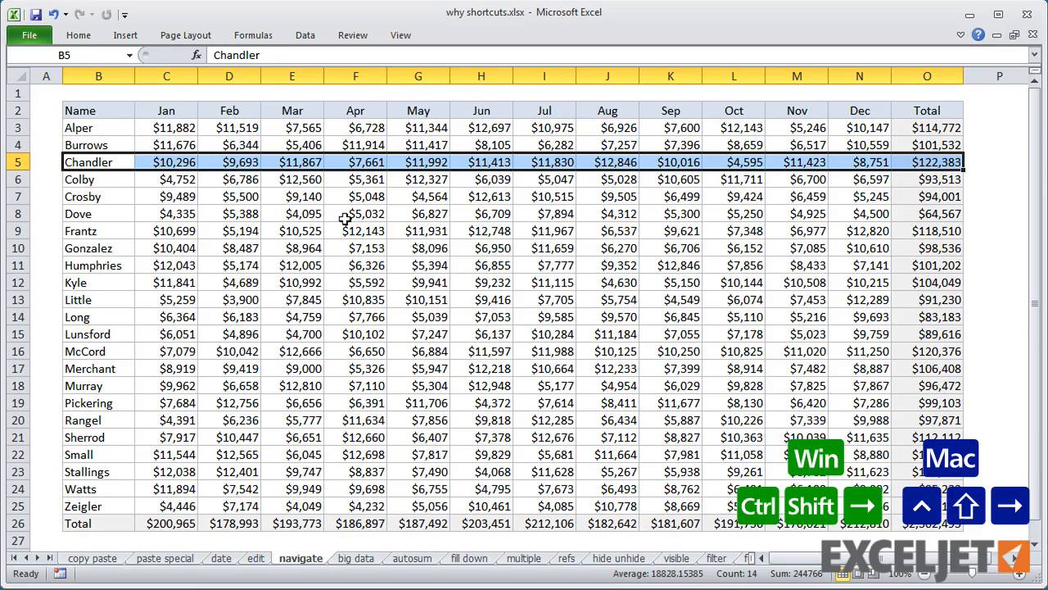
Select the whole Apr column of the table from its header F2 down to the total in F26
left_click(345, 217)
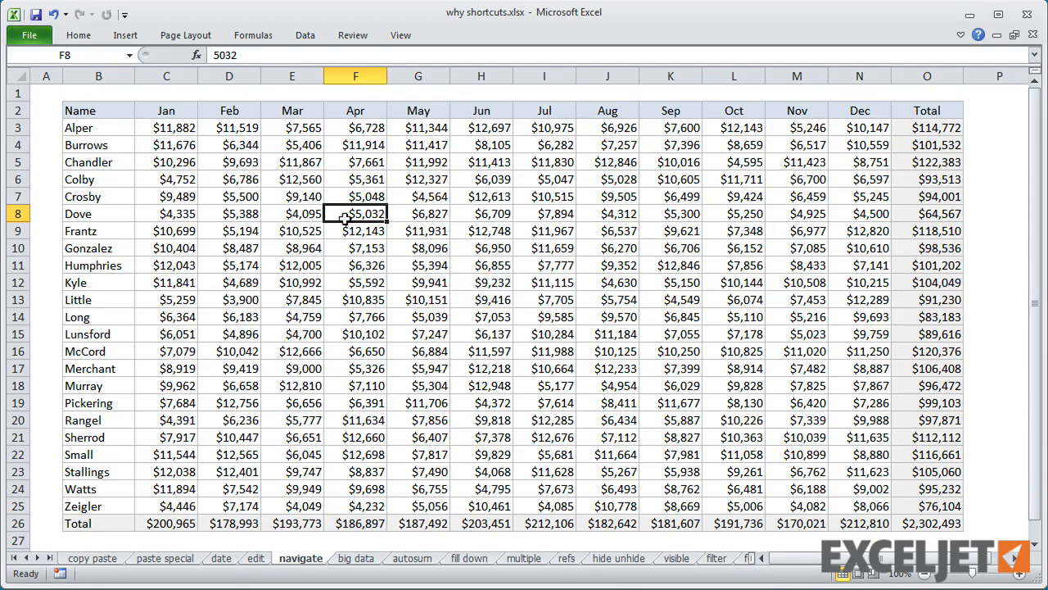
left_click(352, 111)
key("ctrl+shift+Down")
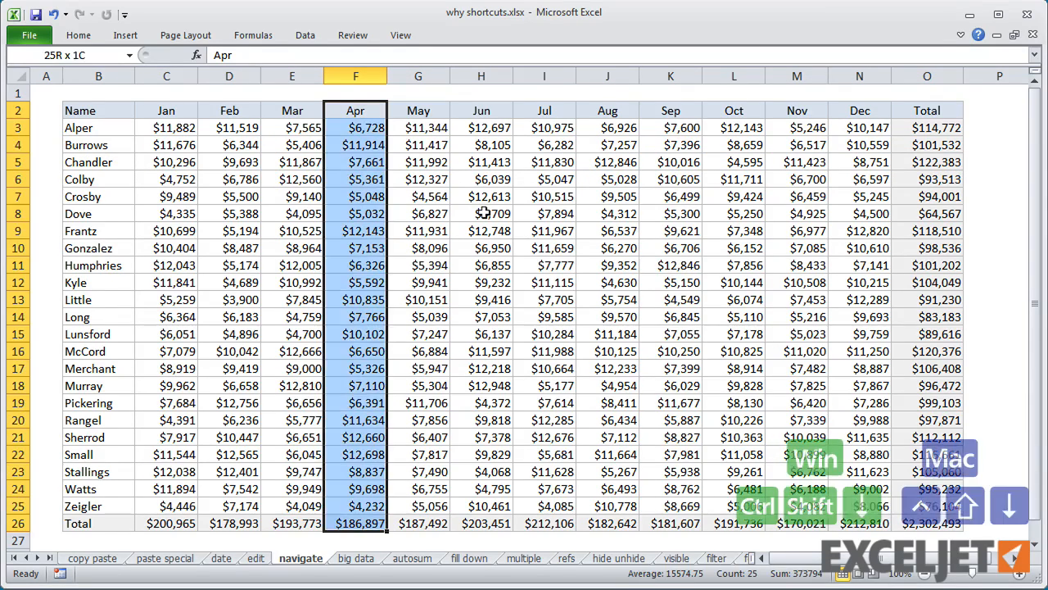
Select the entire table by extending from the Name header in B2 down to row 26 and across to O26
left_click(115, 108)
key("ctrl+shift+Down")
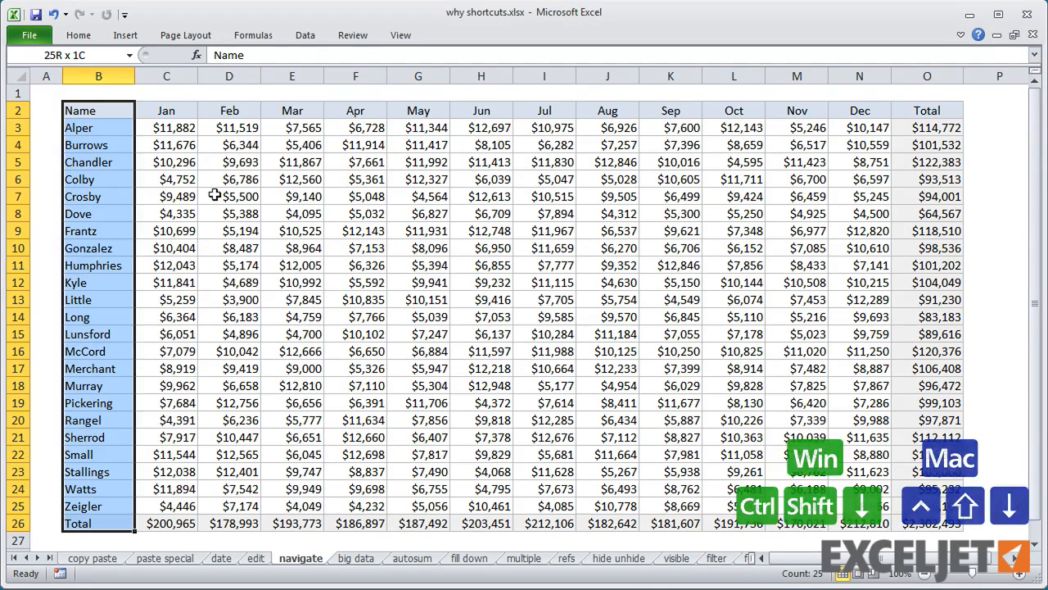
key("ctrl+shift+Right")
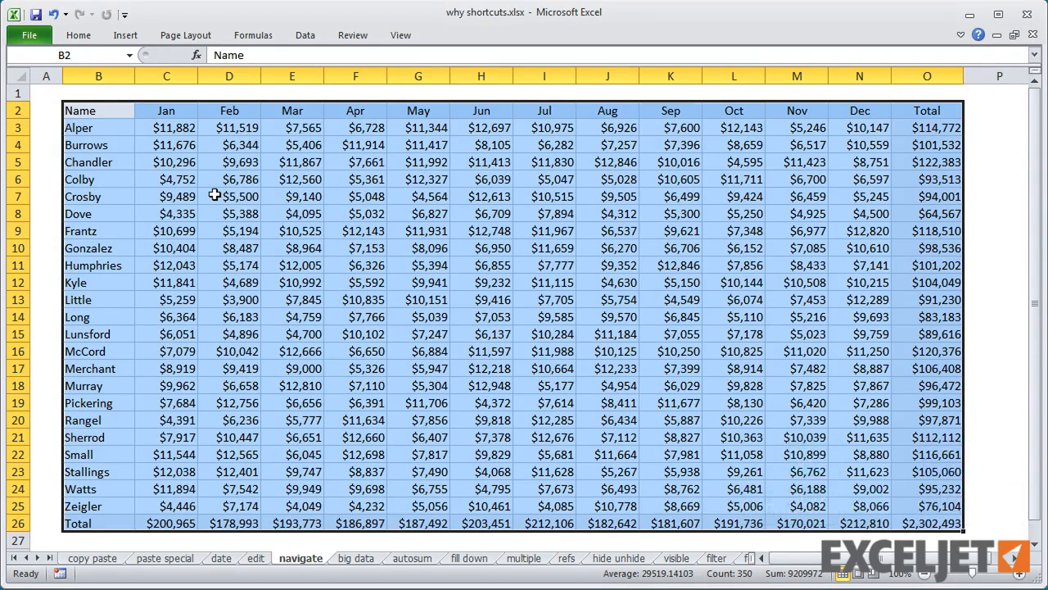
From cell G13, select the whole data region, then collapse the selection back to G13
left_click(427, 302)
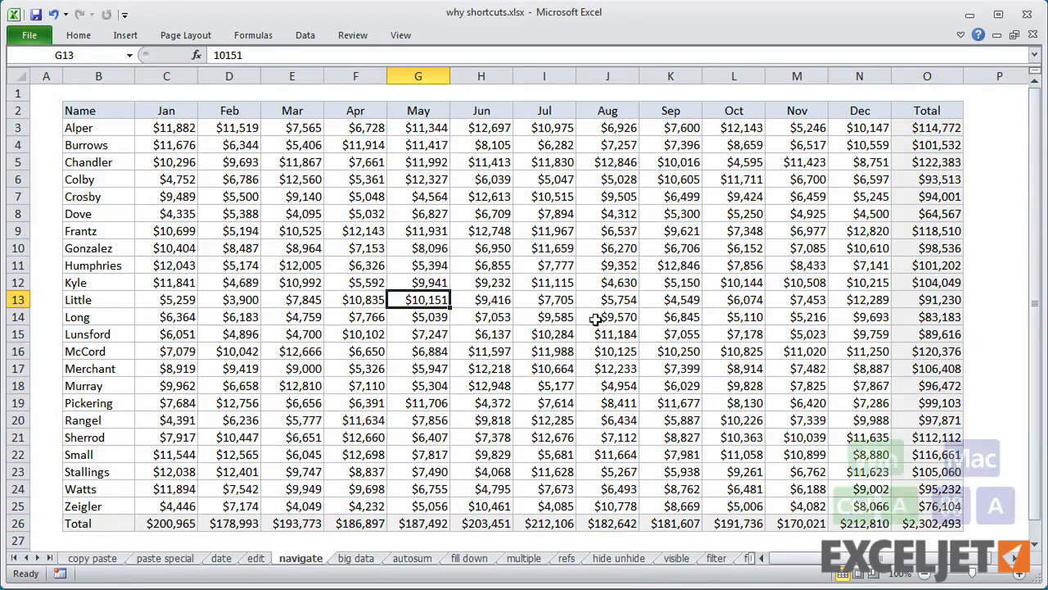
key("ctrl+a")
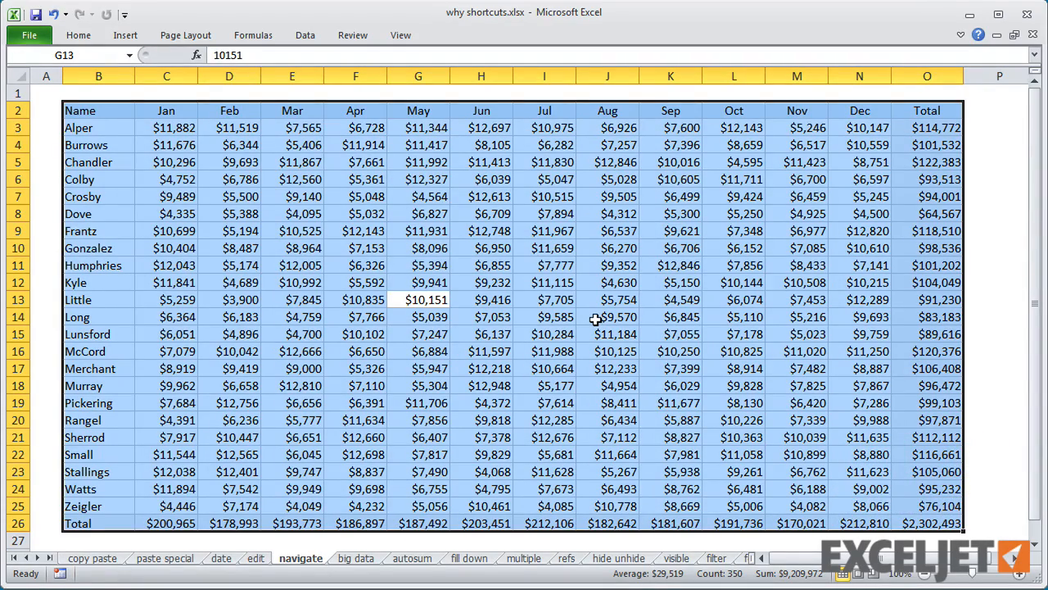
key("shift+BackSpace")
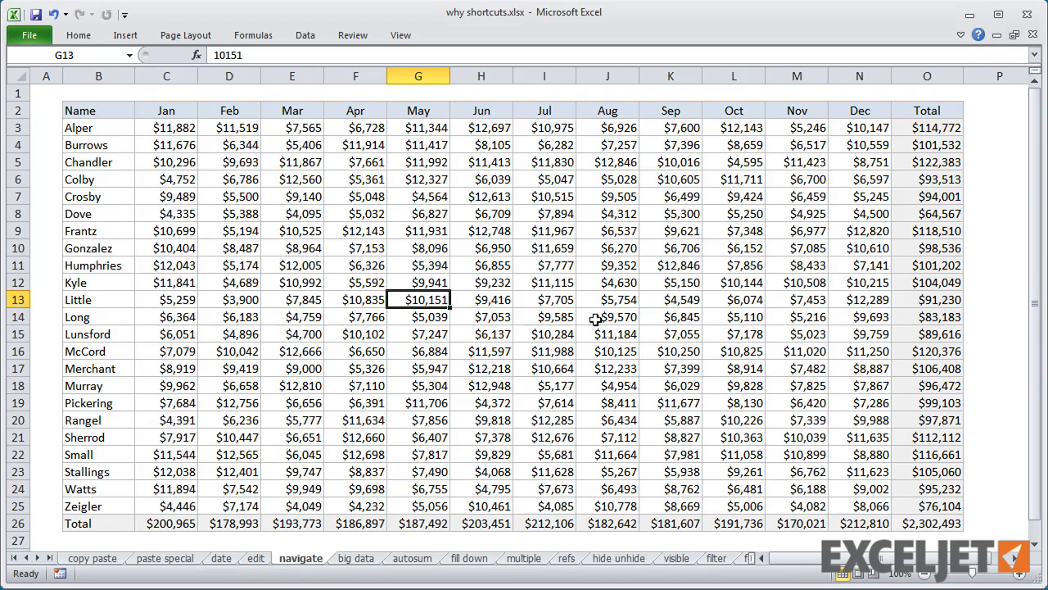
Select F10:I16, extend the selection three columns and five rows to L21, then collapse it to F10
left_click_drag(361, 244, 538, 358)
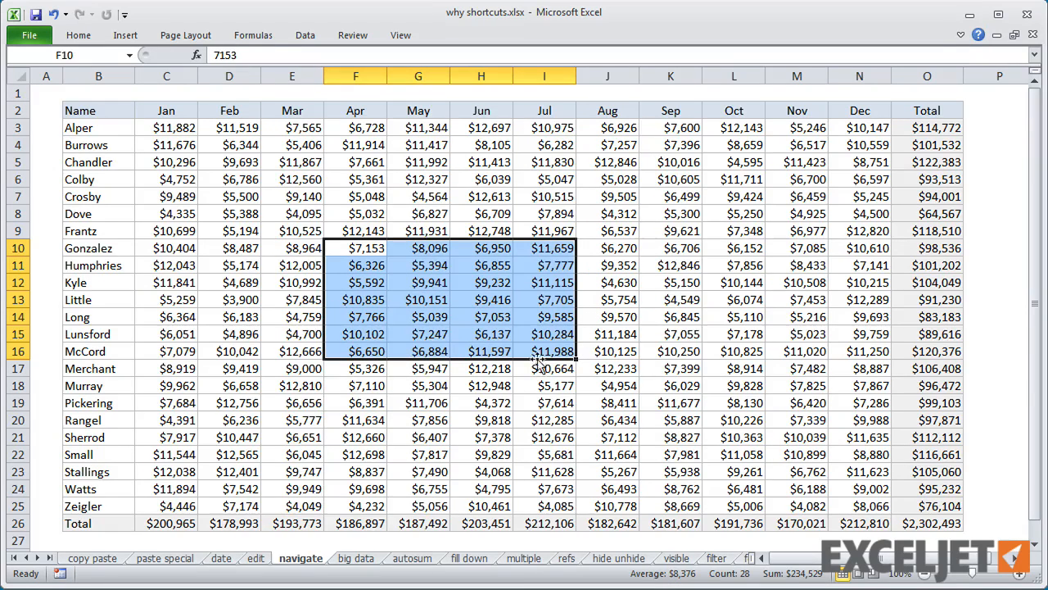
key("shift+Right")
key("shift+Right")
key("shift+Right")
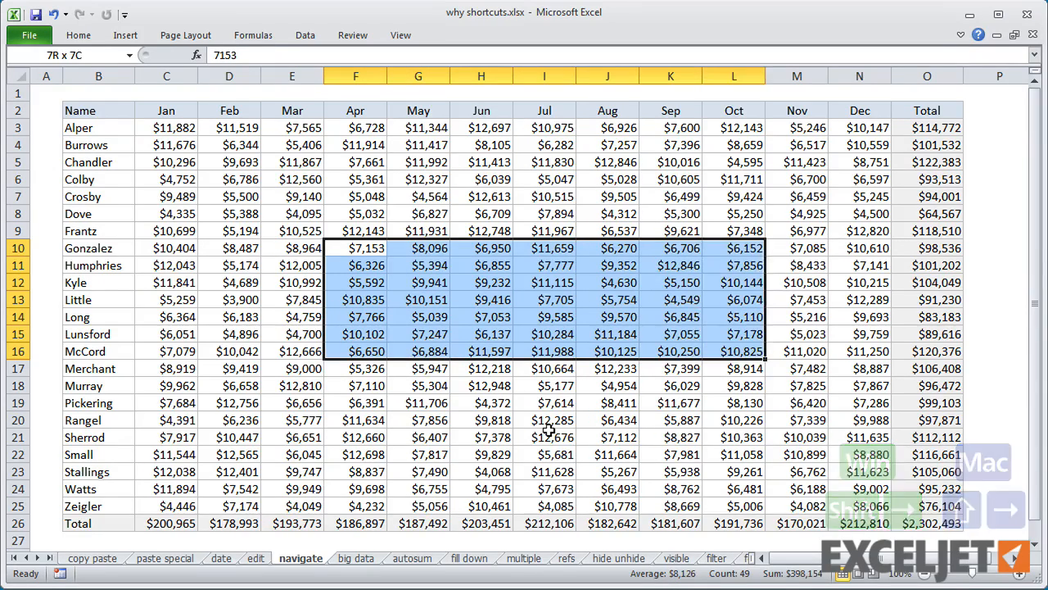
key("shift+Down")
key("shift+Down")
key("shift+Down")
key("shift+Down")
key("shift+Down")
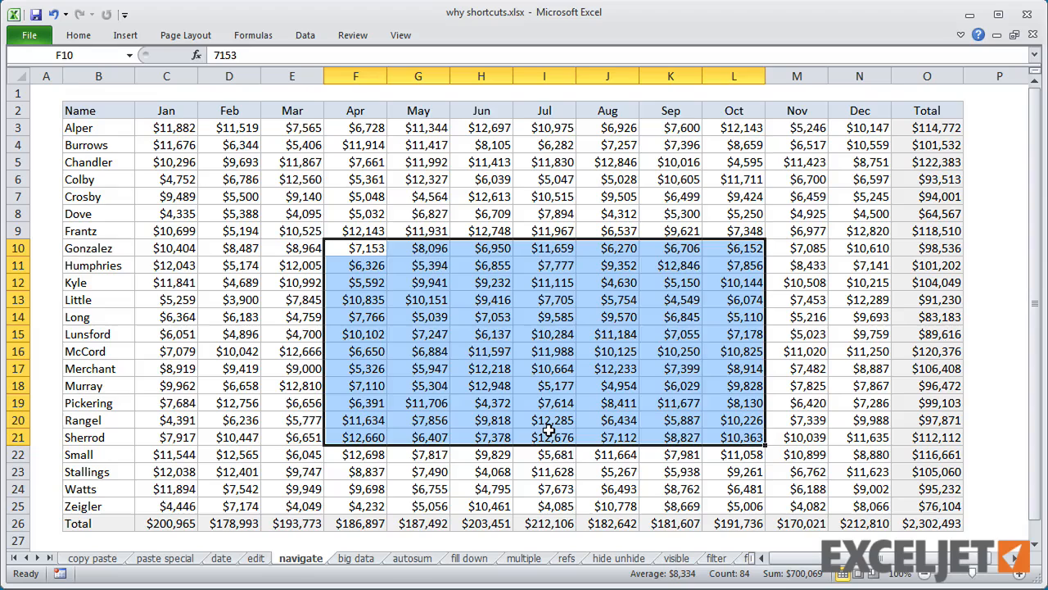
key("shift+BackSpace")
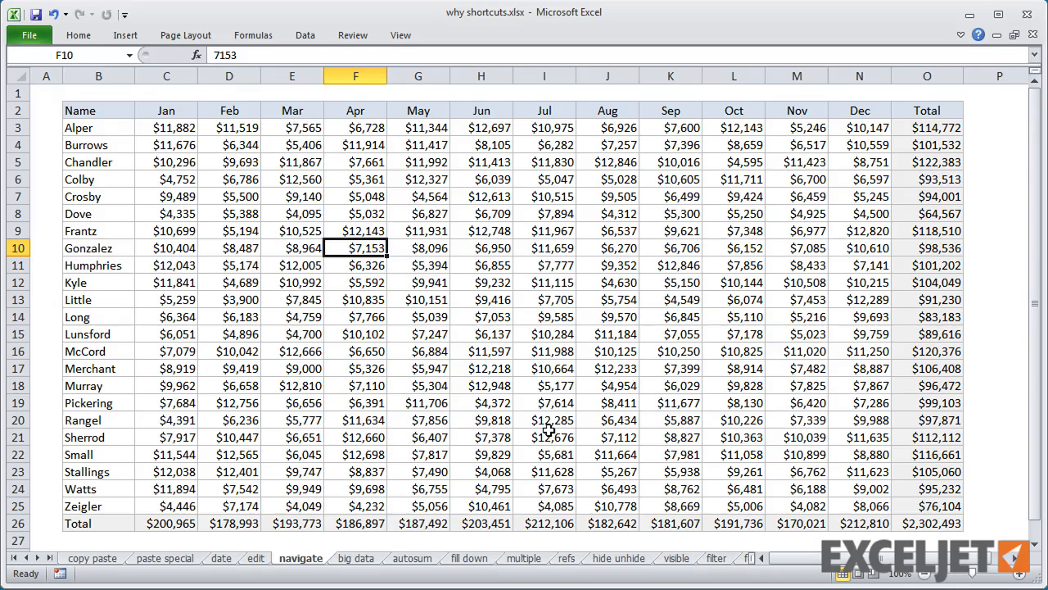
From F10, select the entire worksheet row 10 and then the entire column F, collapsing back to F10 after each
key("shift+space")
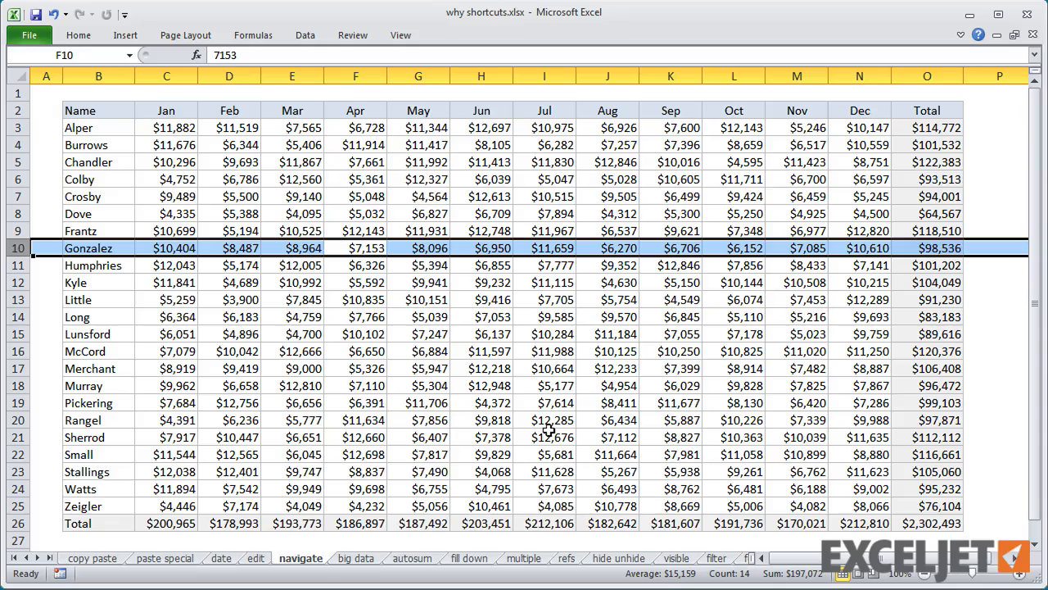
key("shift+BackSpace")
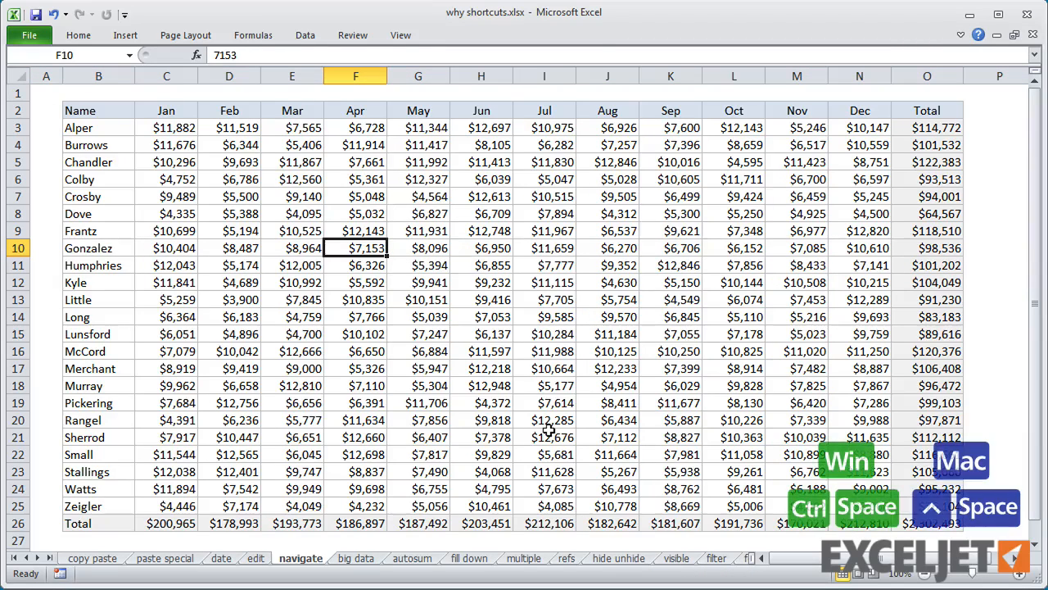
key("ctrl+space")
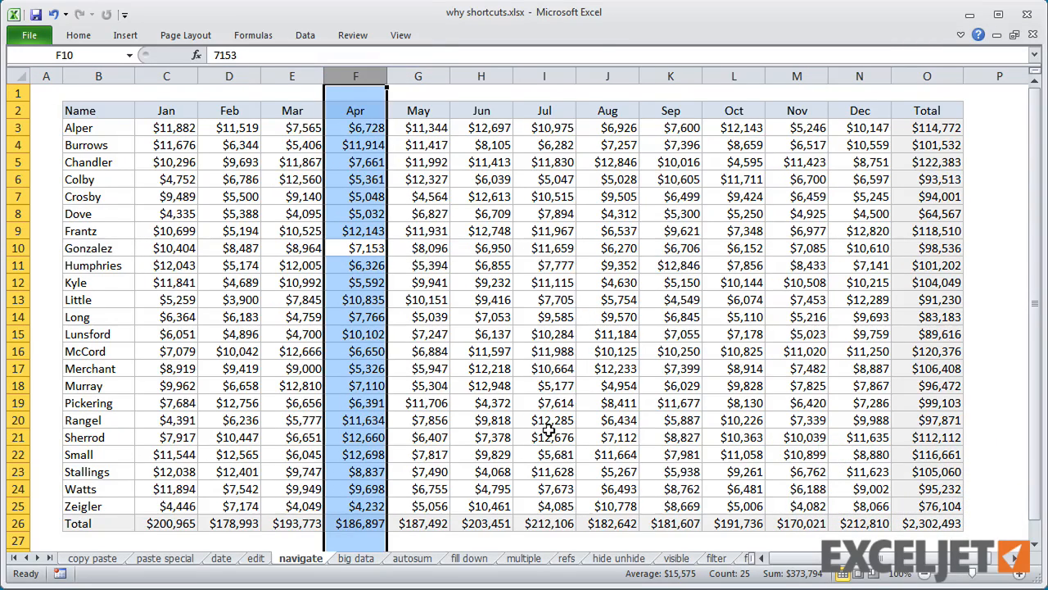
key("shift+BackSpace")
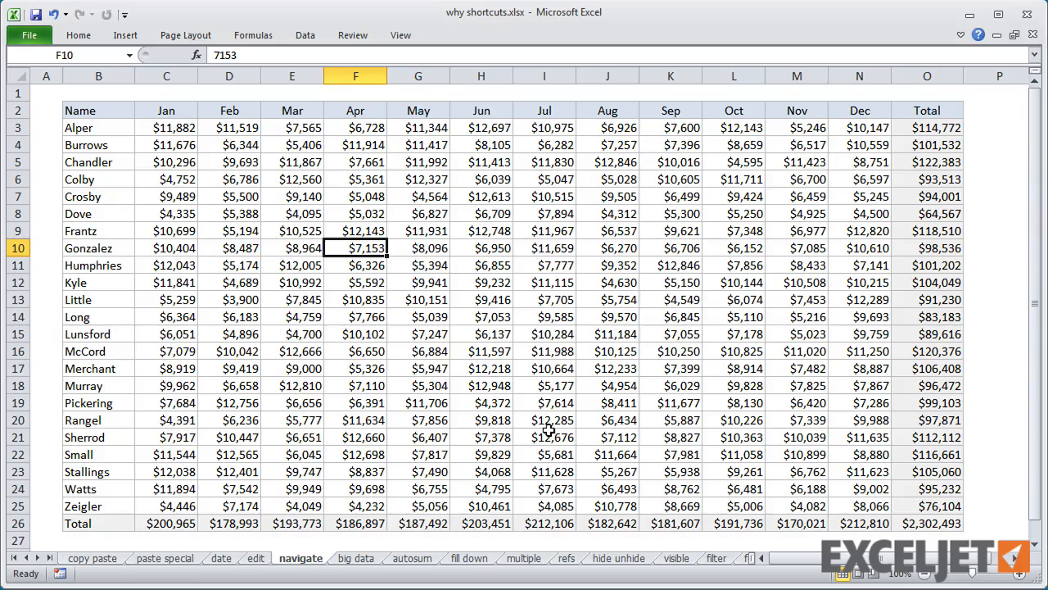
Select the entire column F, extend the selection through column K, then collapse it to F10
key("ctrl+space")
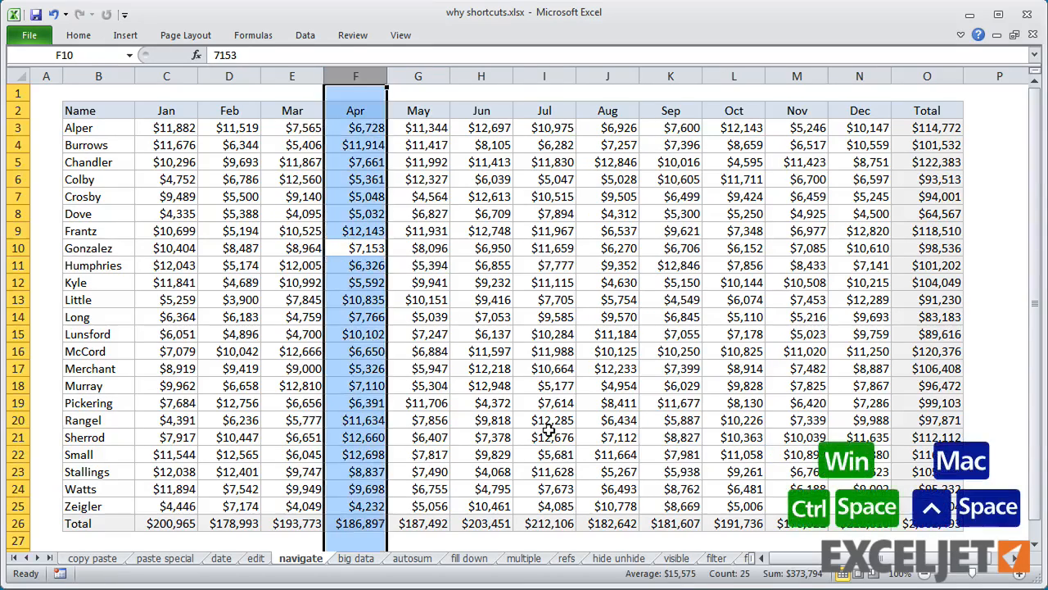
key("shift+Right")
key("shift+Right")
key("shift+Right")
key("shift+Right")
key("shift+Right")
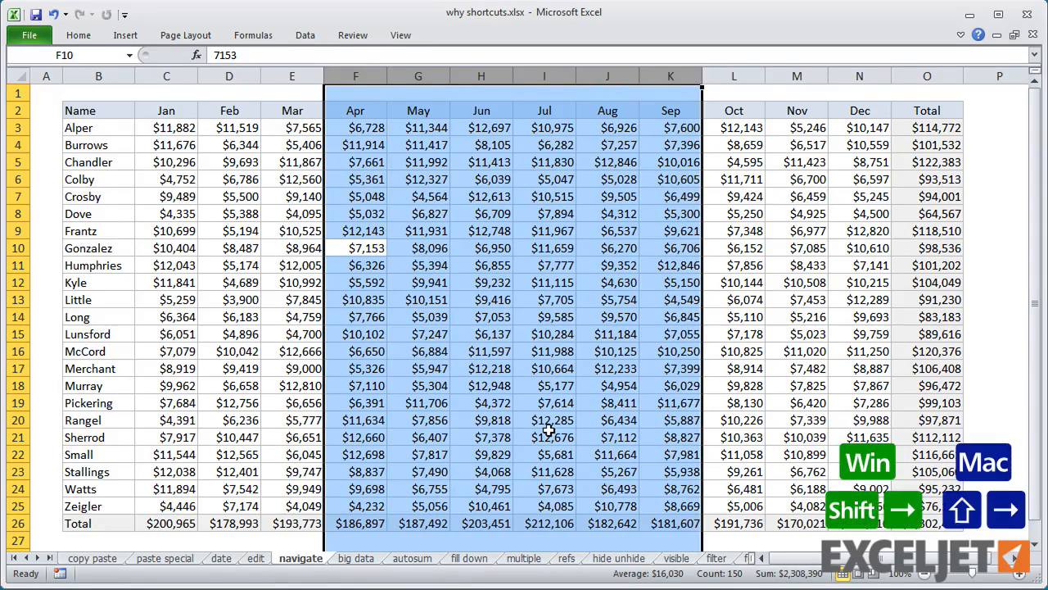
key("shift+BackSpace")
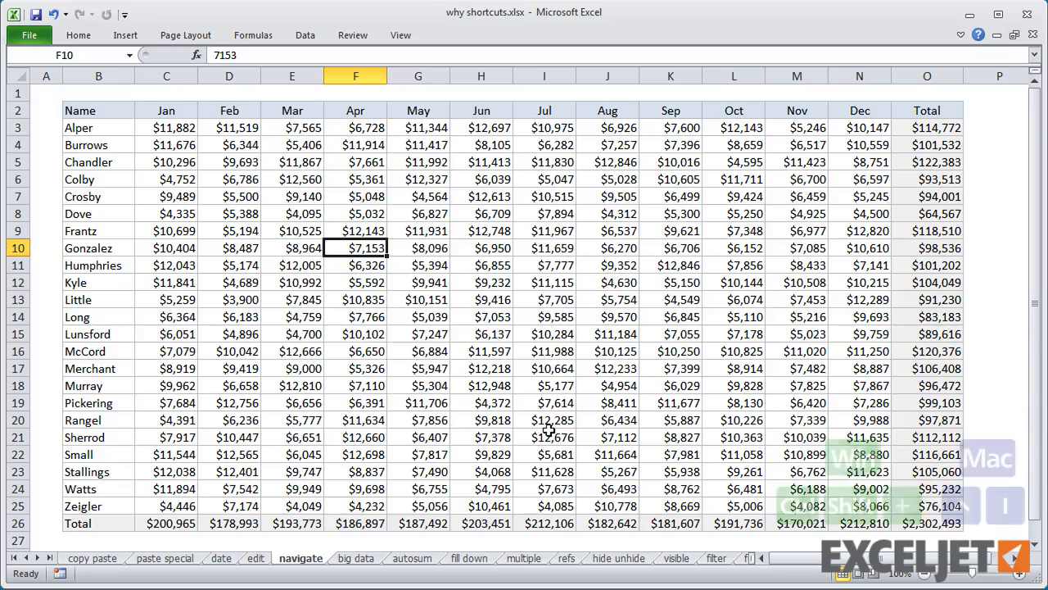
Insert an entire row at F10 using the Entire row option
key("ctrl+shift+plus")
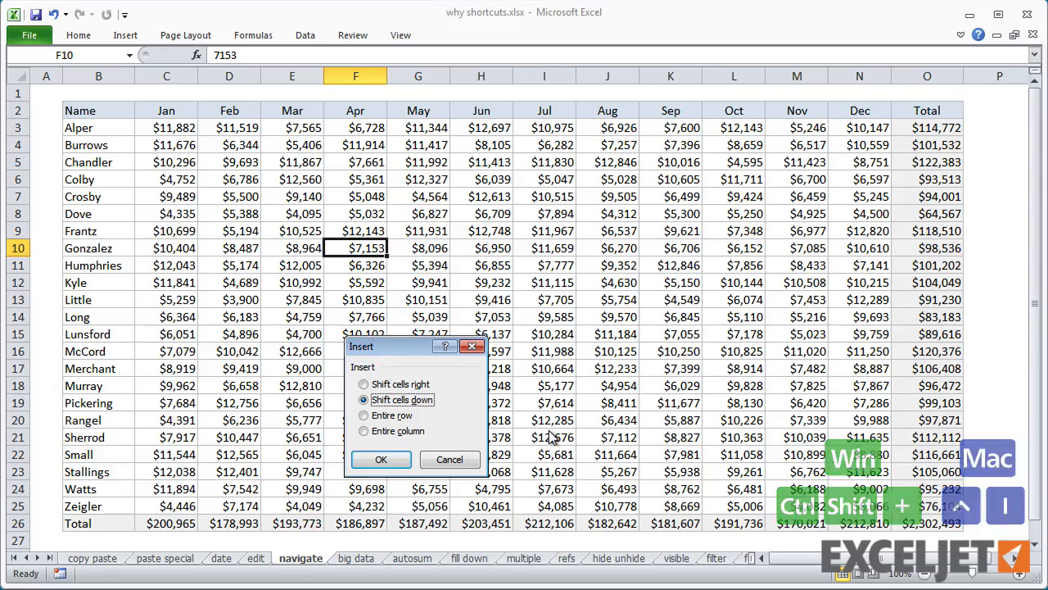
left_click(401, 418)
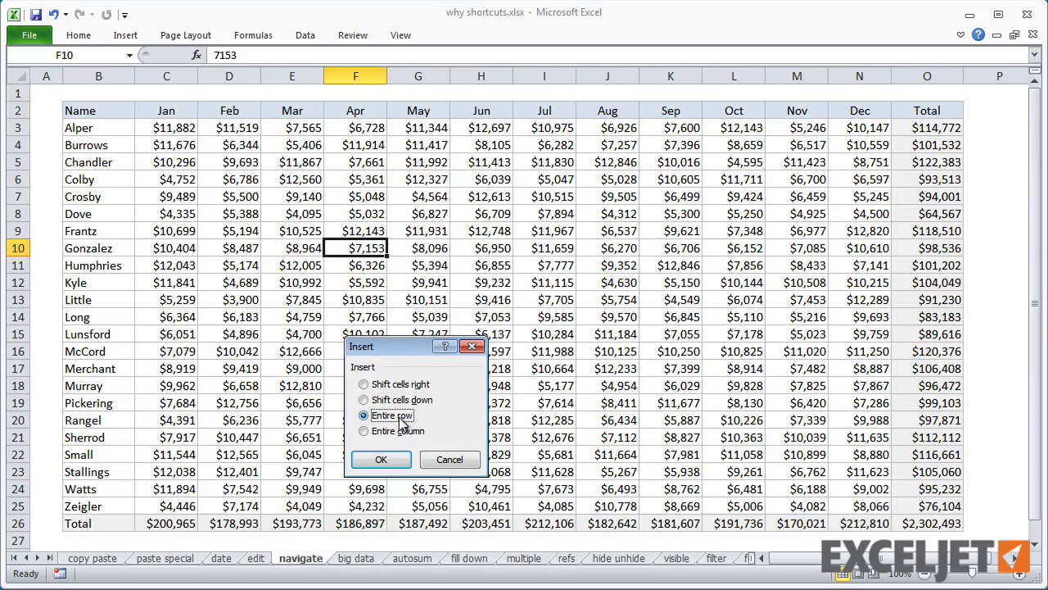
left_click(381, 459)
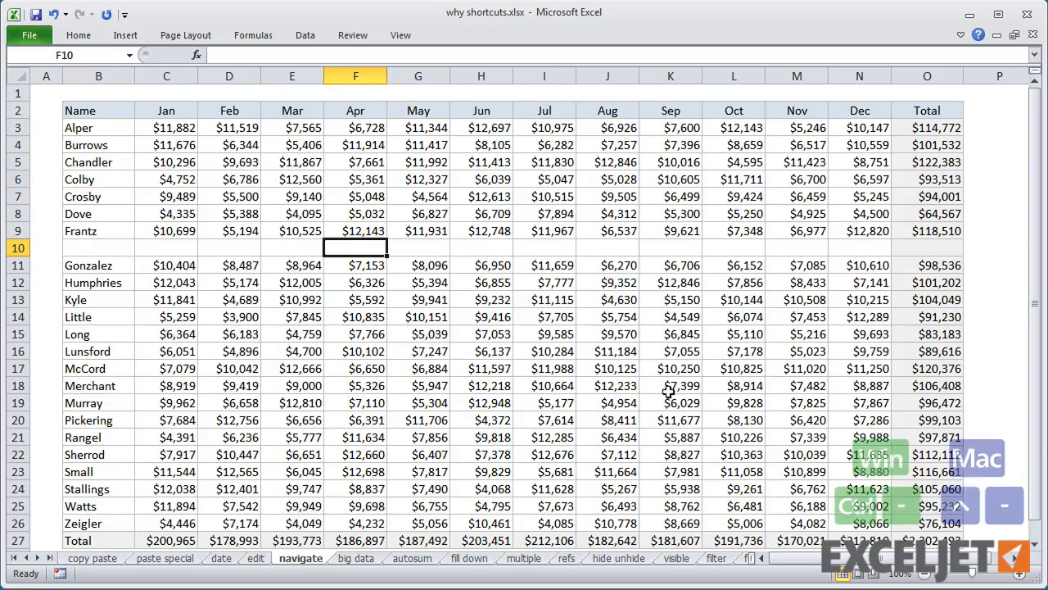
Delete the blank row 10 using the Entire row option
key("ctrl+minus")
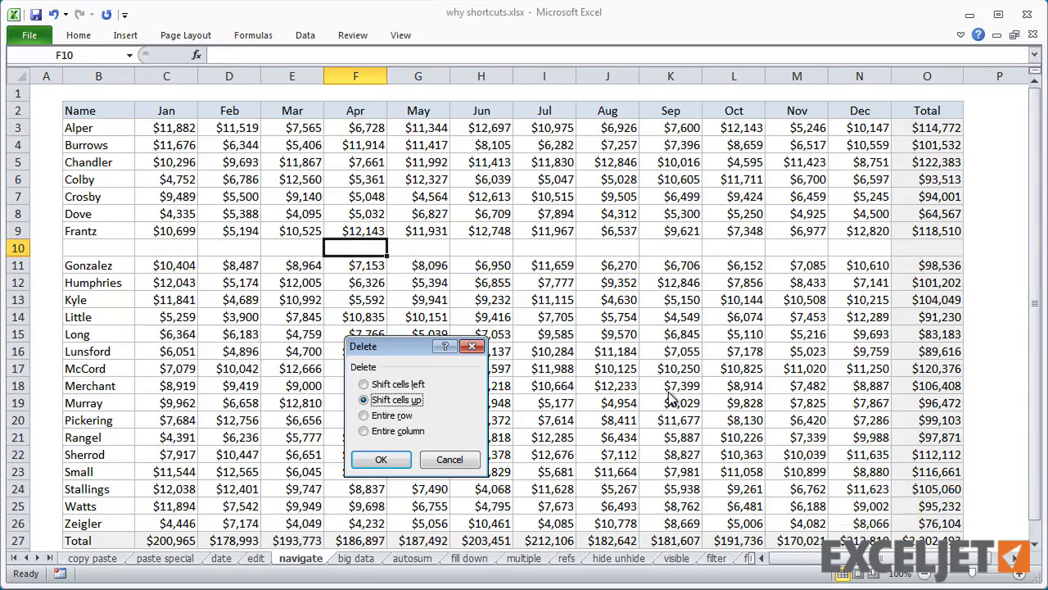
left_click(401, 416)
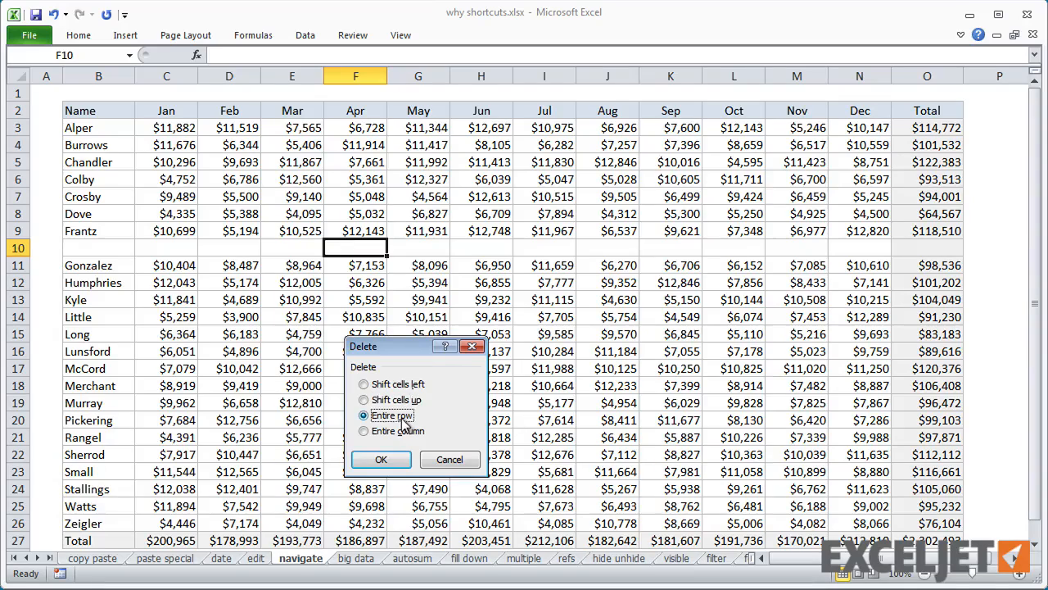
left_click(394, 463)
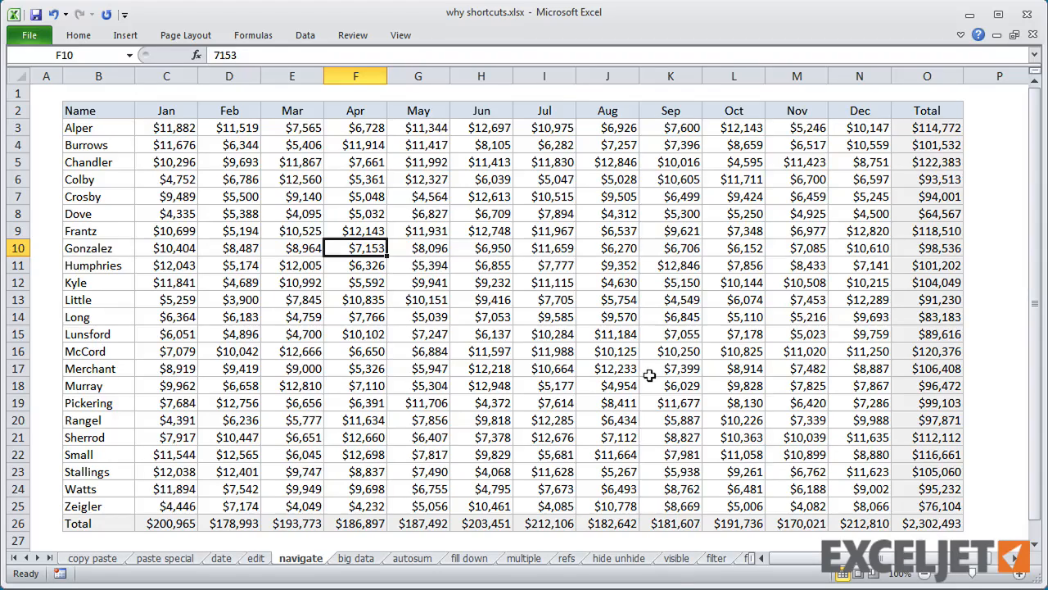
Select the whole of row 10, insert a blank row there directly, and remove it again
key("shift+space")
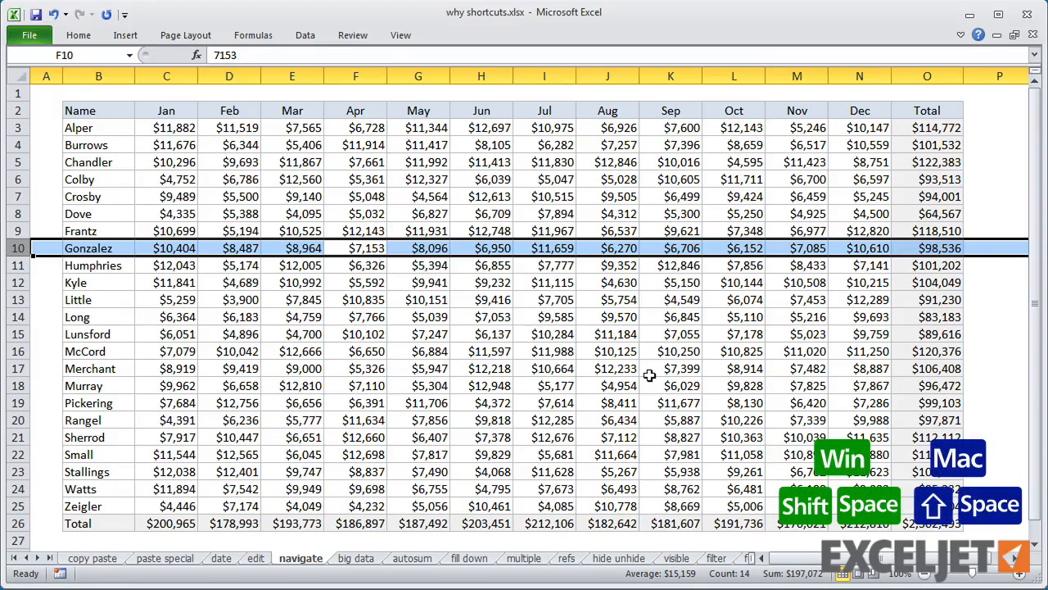
key("ctrl+shift+plus")
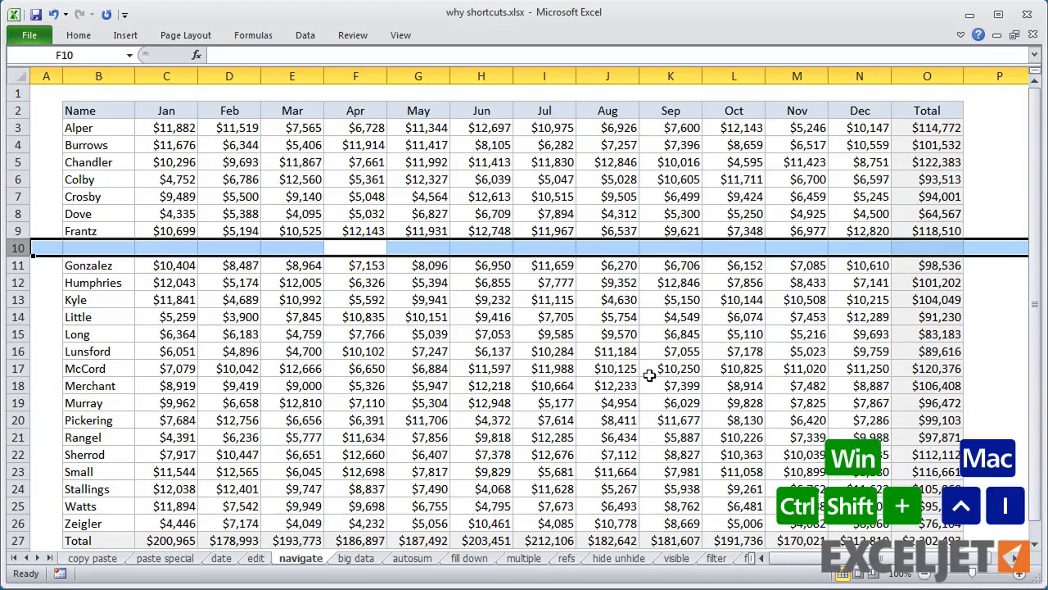
key("ctrl+minus")
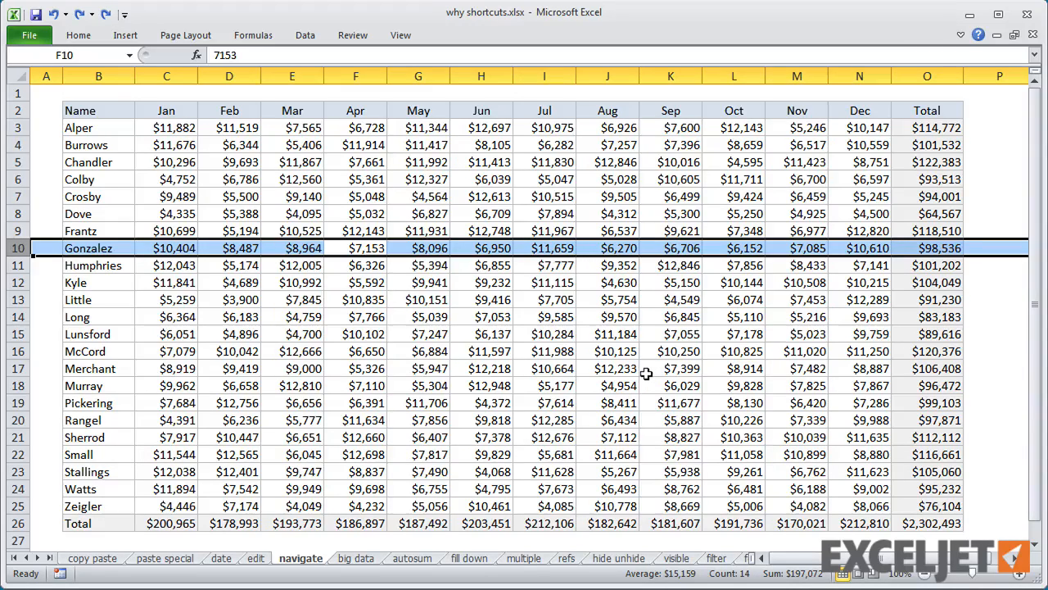
Collapse the selection to F10 and convert the data range B2:O25 into a table with headers
key("shift+BackSpace")
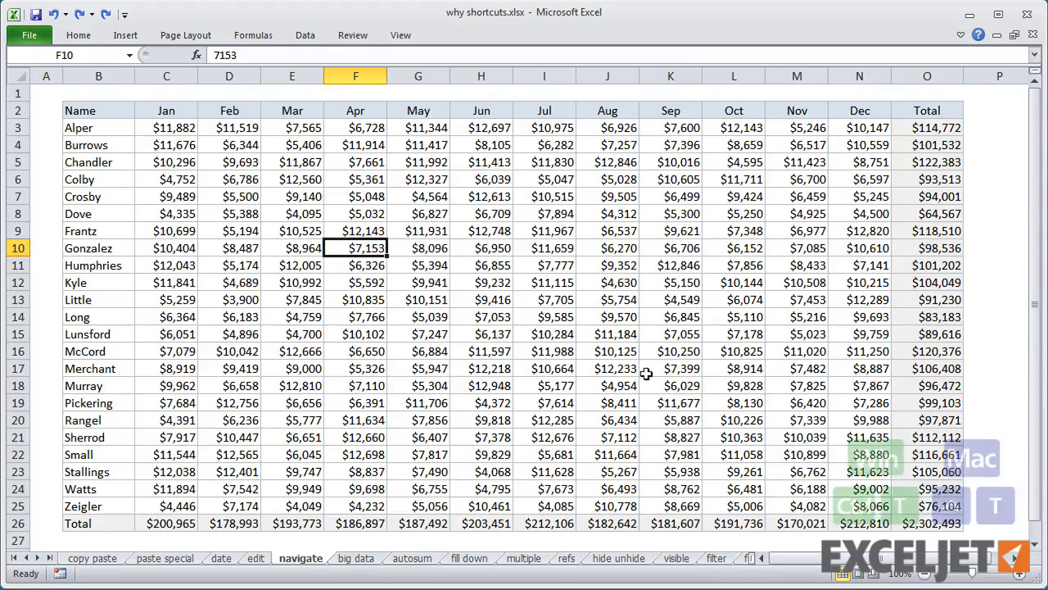
key("ctrl+t")
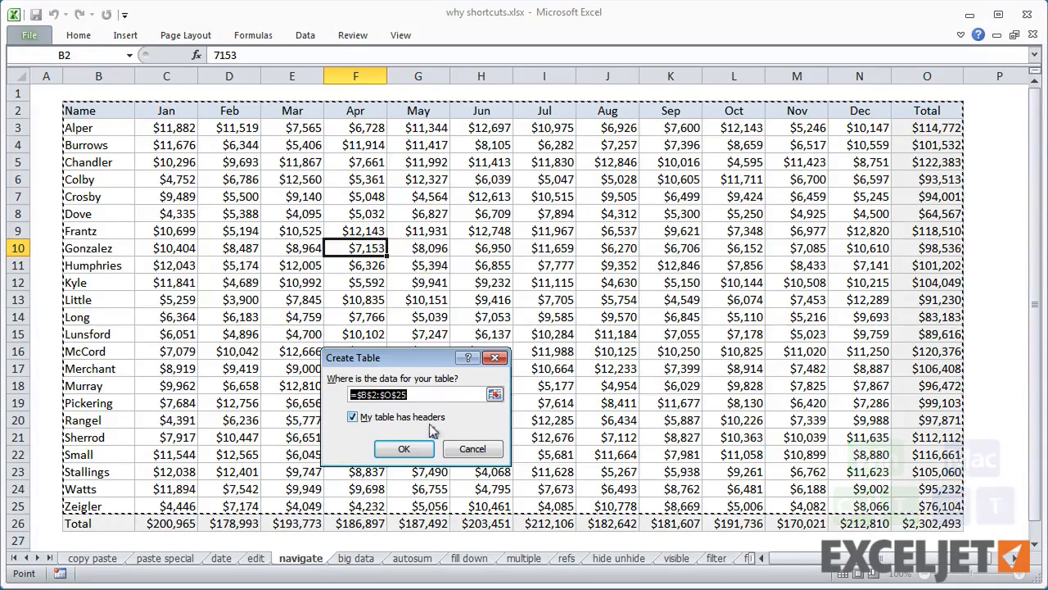
left_click(414, 450)
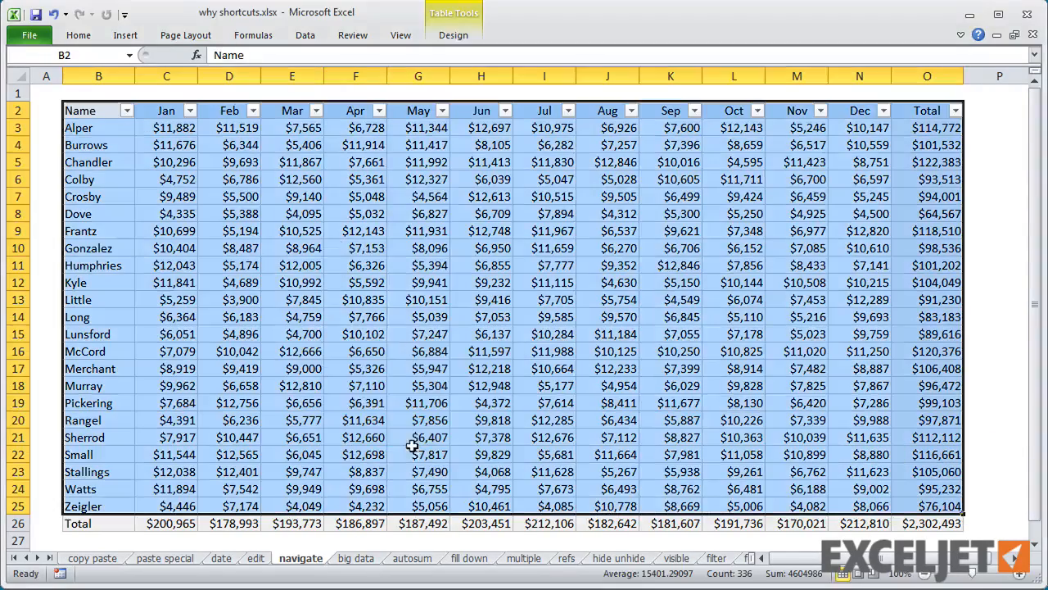
From I16, select the table's row 16 and then its Jul column, collapsing back to I16 after each
left_click(576, 350)
key("shift+space")
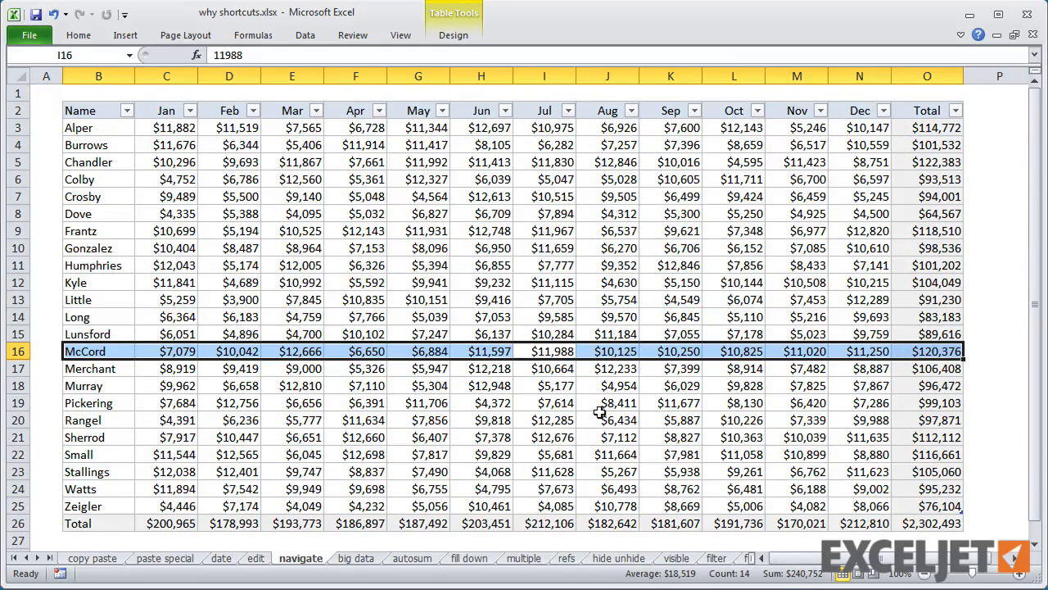
key("shift+BackSpace")
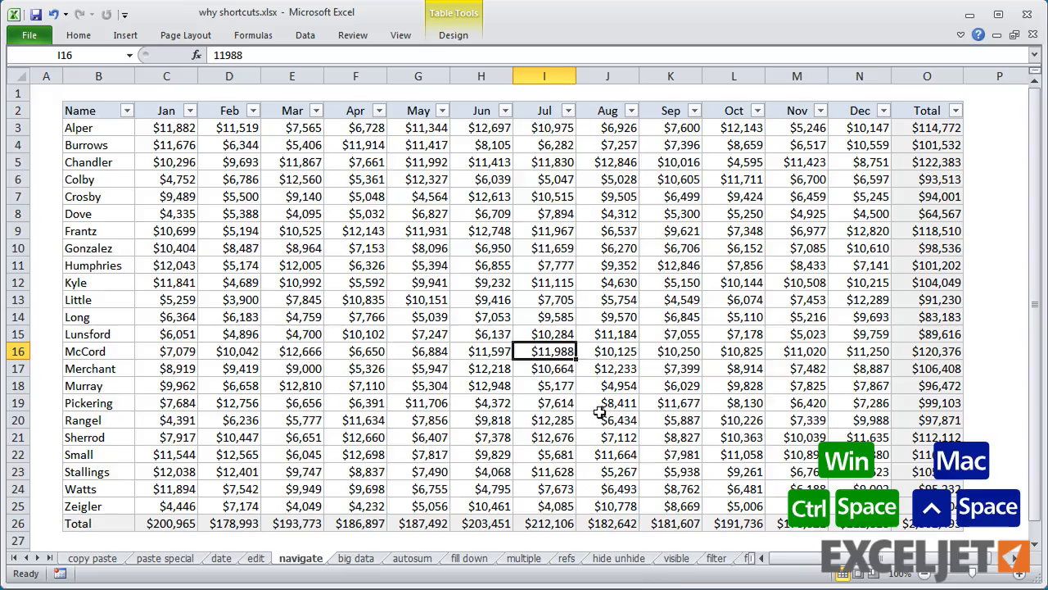
key("ctrl+space")
key("shift+BackSpace")
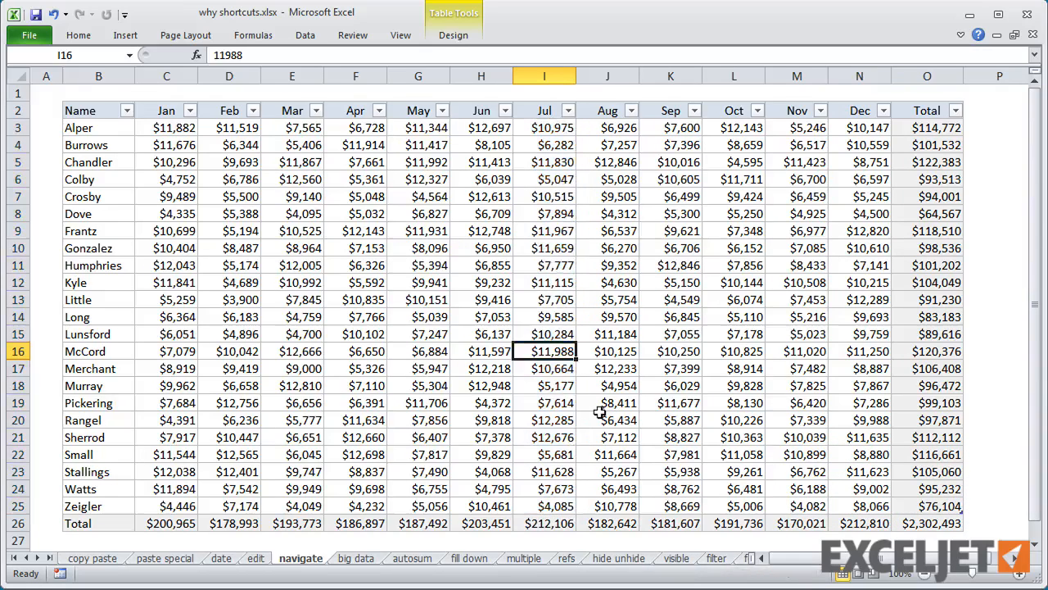
Expand a selection of H15:H18 to the full table rows, then select all the table's data from H12
left_click_drag(491, 342, 488, 379)
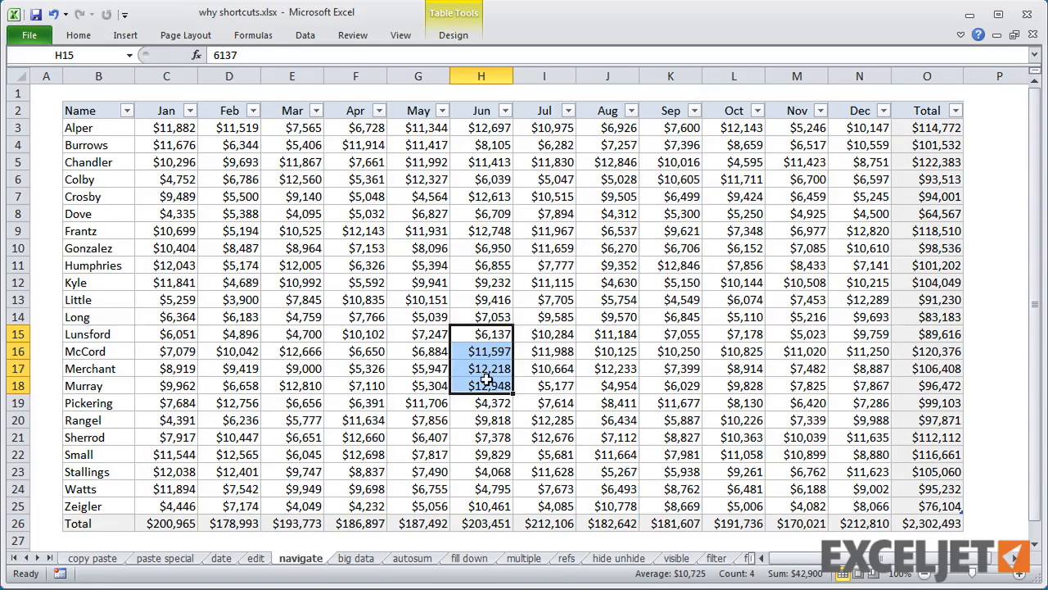
key("shift+space")
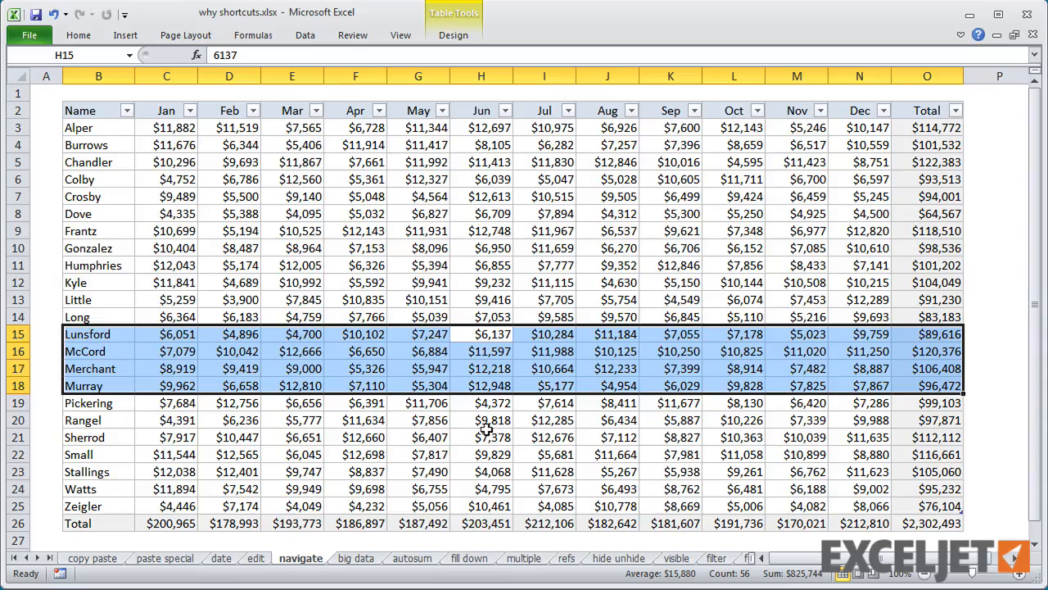
left_click(467, 287)
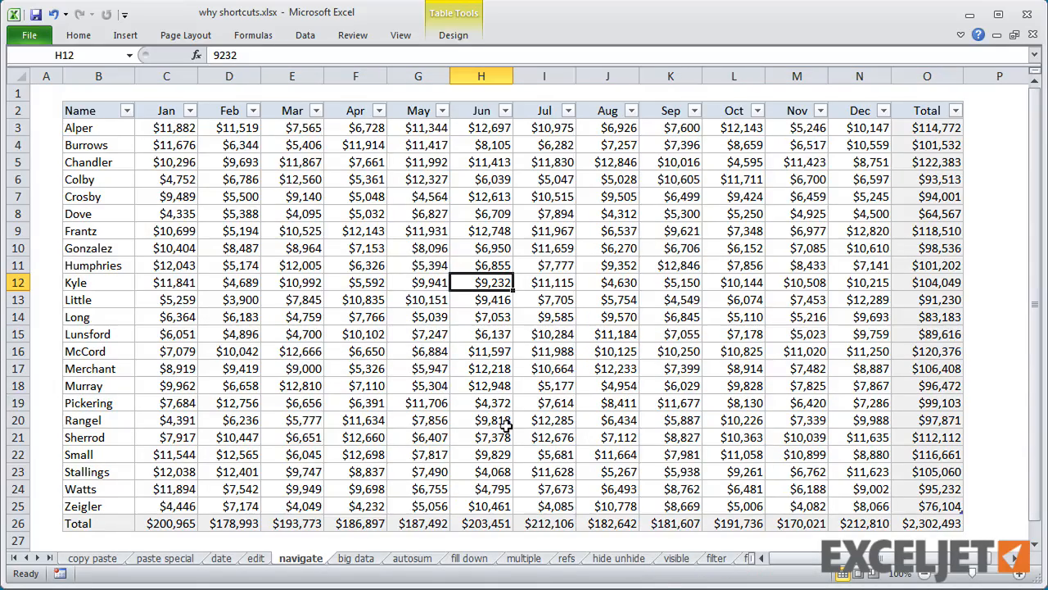
key("ctrl+a")
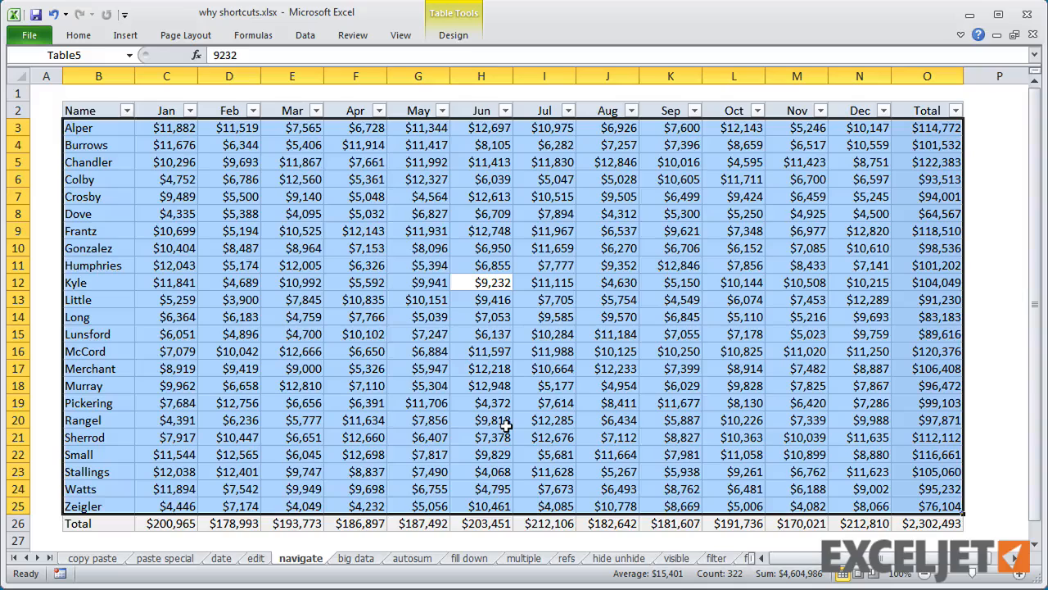
On the big data sheet, jump to the last used cell and back to A1, and convert the data into a table
left_click(361, 558)
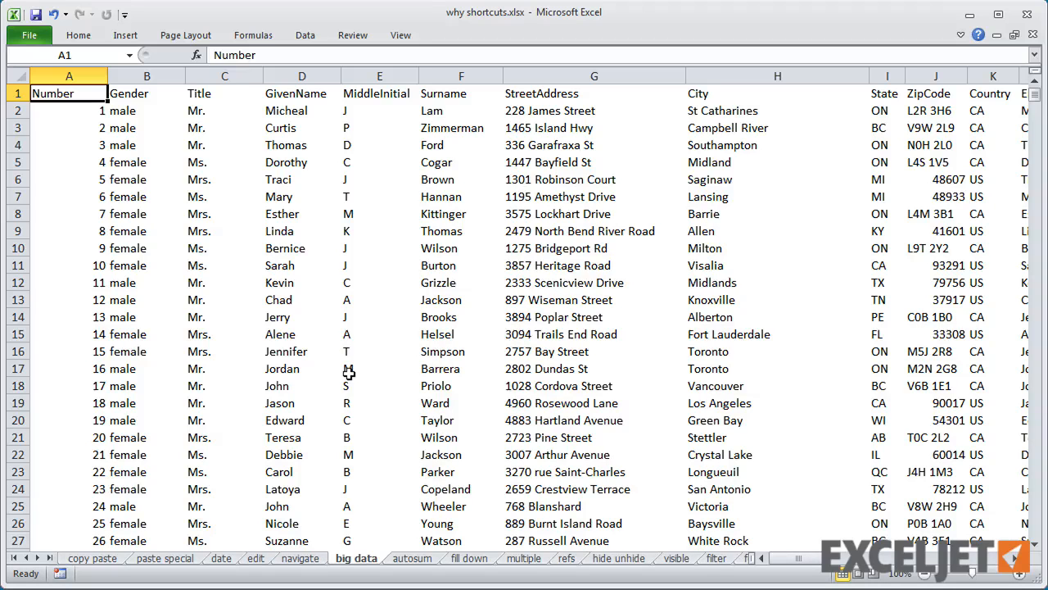
key("ctrl+End")
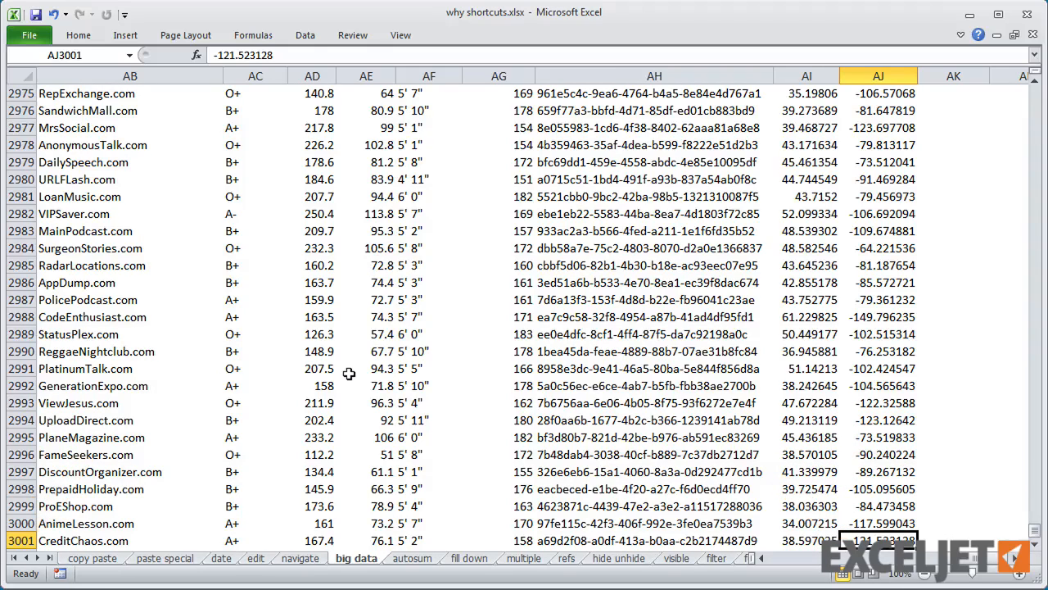
key("ctrl+Home")
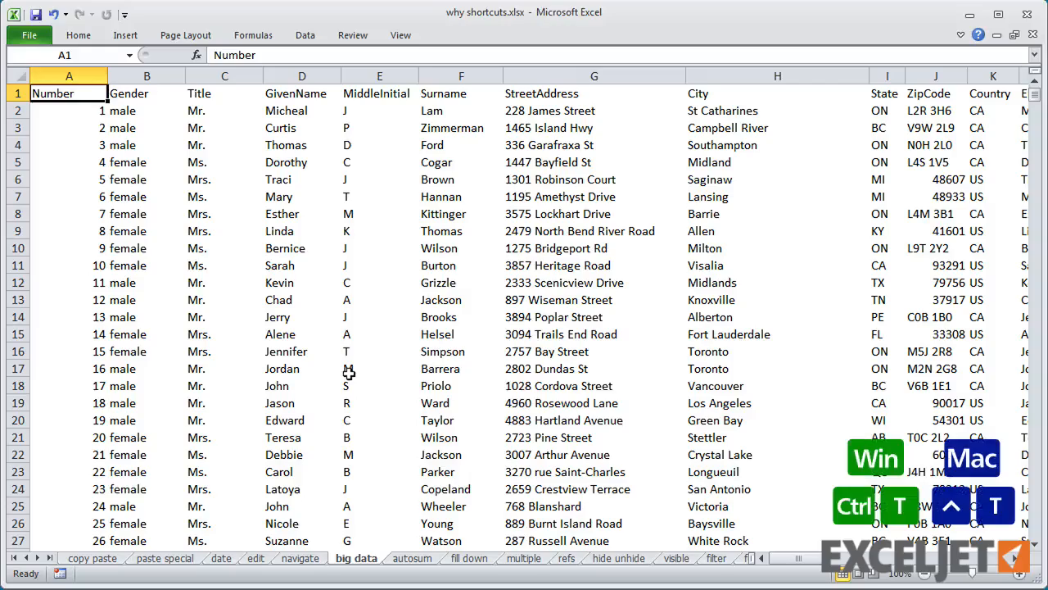
key("ctrl+t")
key("Return")
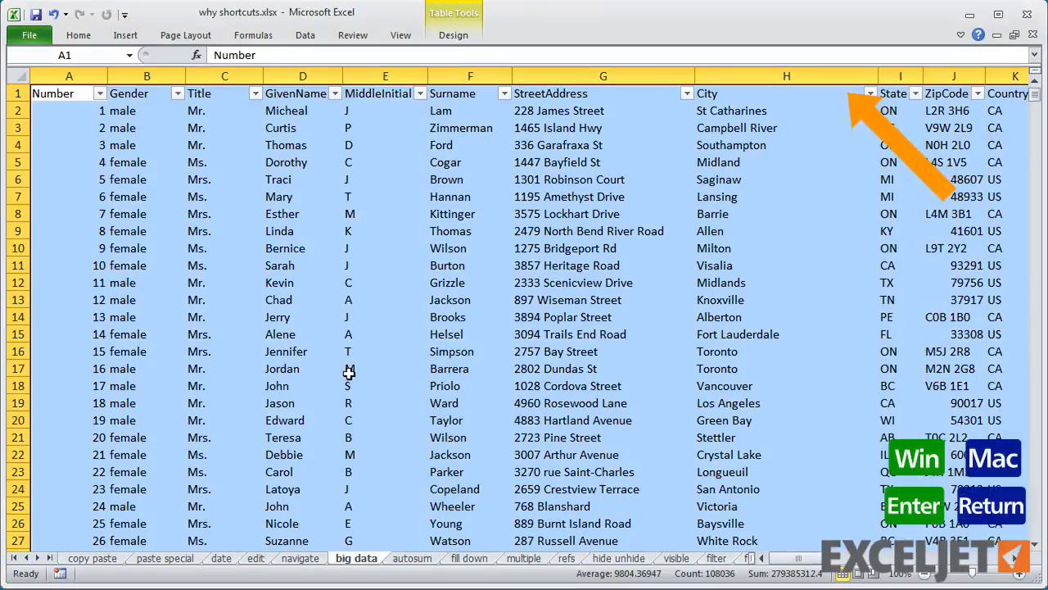
From A11, jump to the last row of the table's Number column and back up to its header
left_click(63, 265)
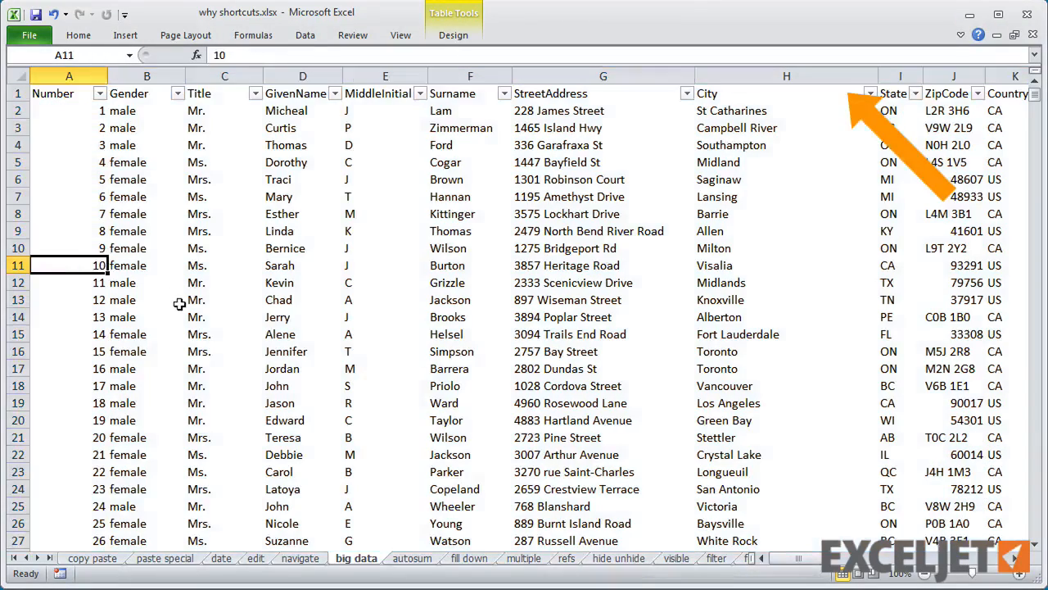
key("ctrl+Down")
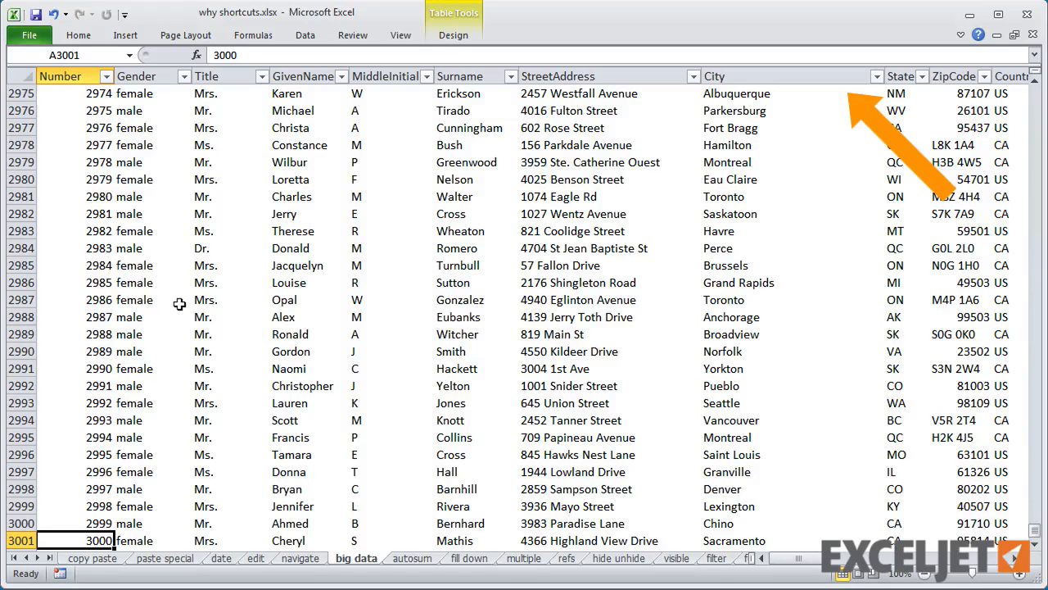
key("ctrl+Up")
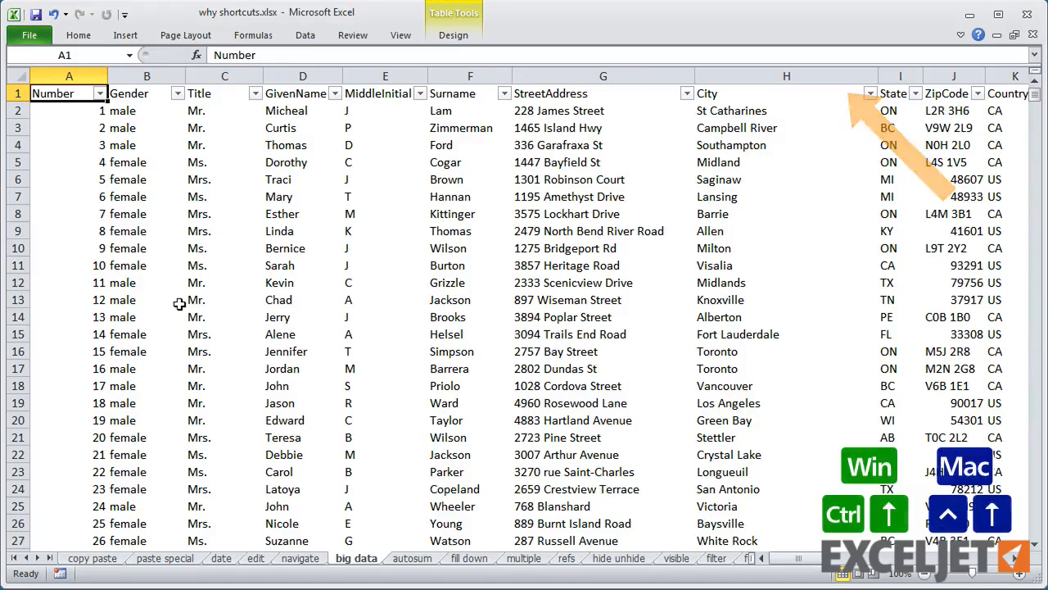
Select D12:D18 in the GivenName column and expand the selection to the full table rows
left_click(276, 283)
left_click_drag(278, 303, 292, 394)
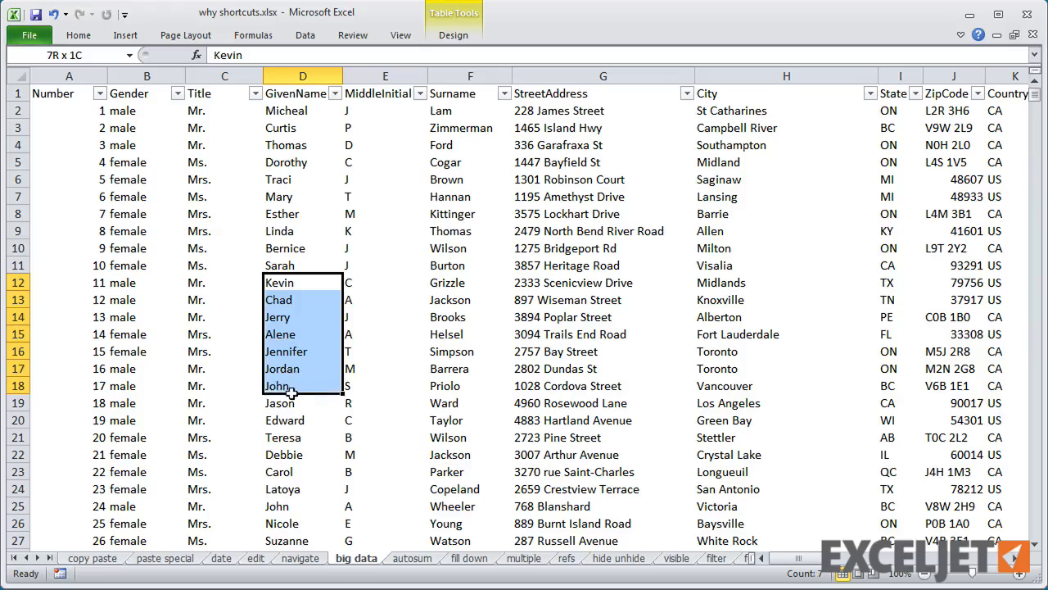
key("shift+space")
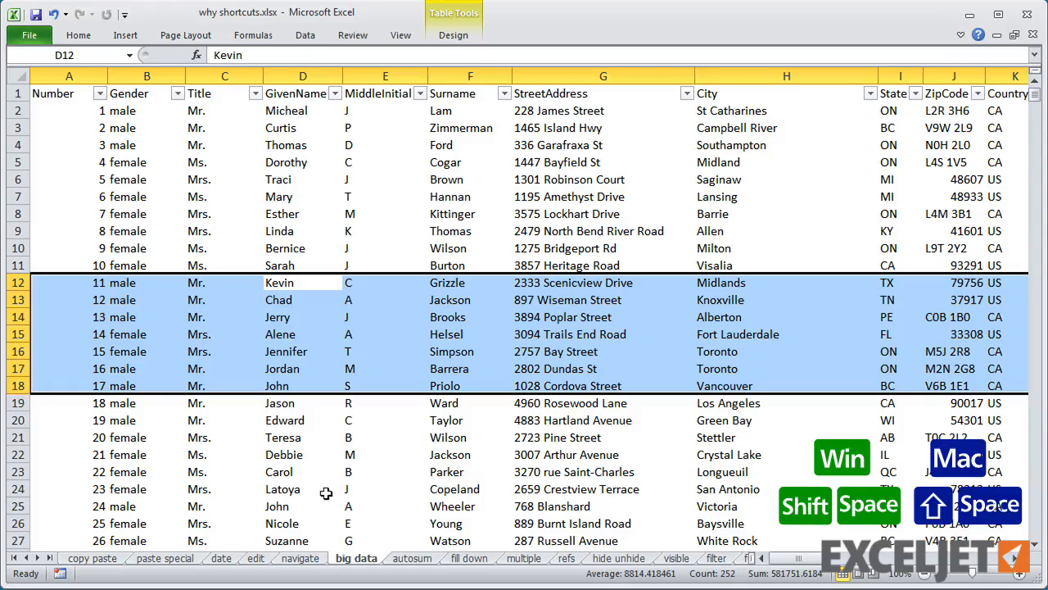
Zoom the sheet to fit the selected table rows, and undo that change
left_click(900, 573)
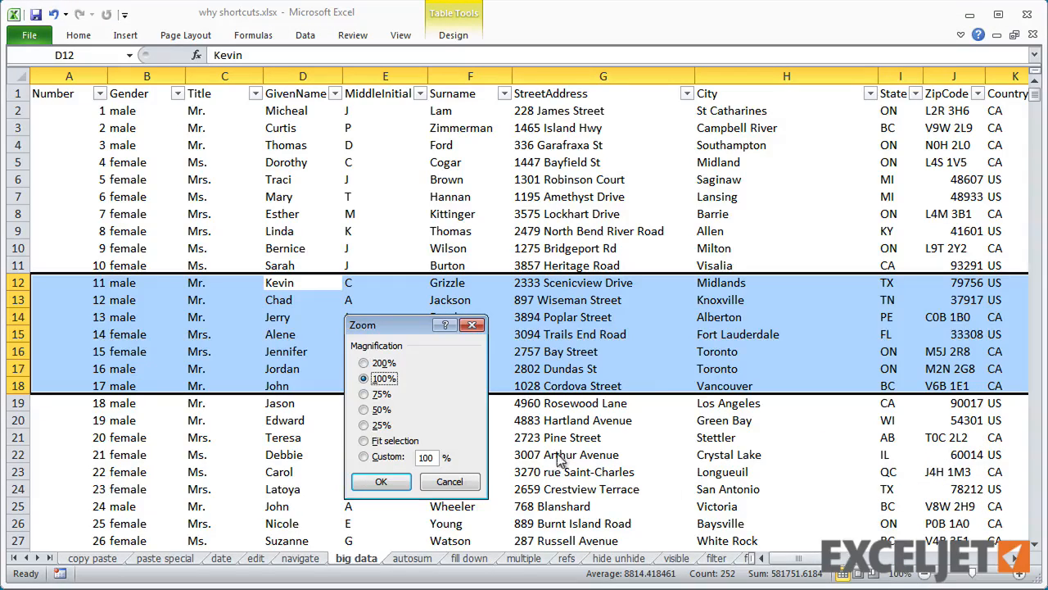
left_click(376, 441)
key("Return")
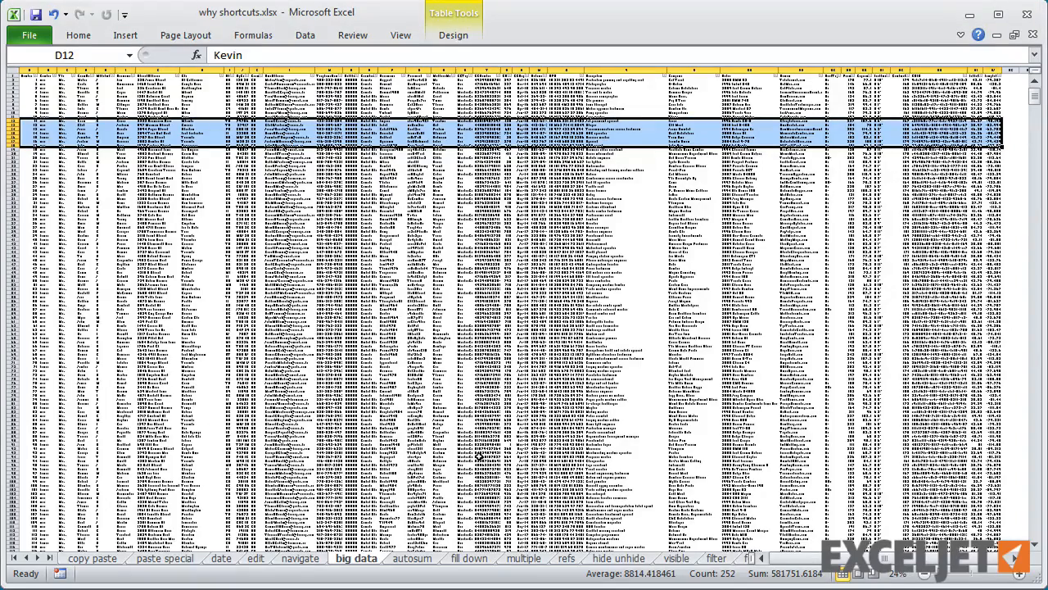
key("ctrl+z")
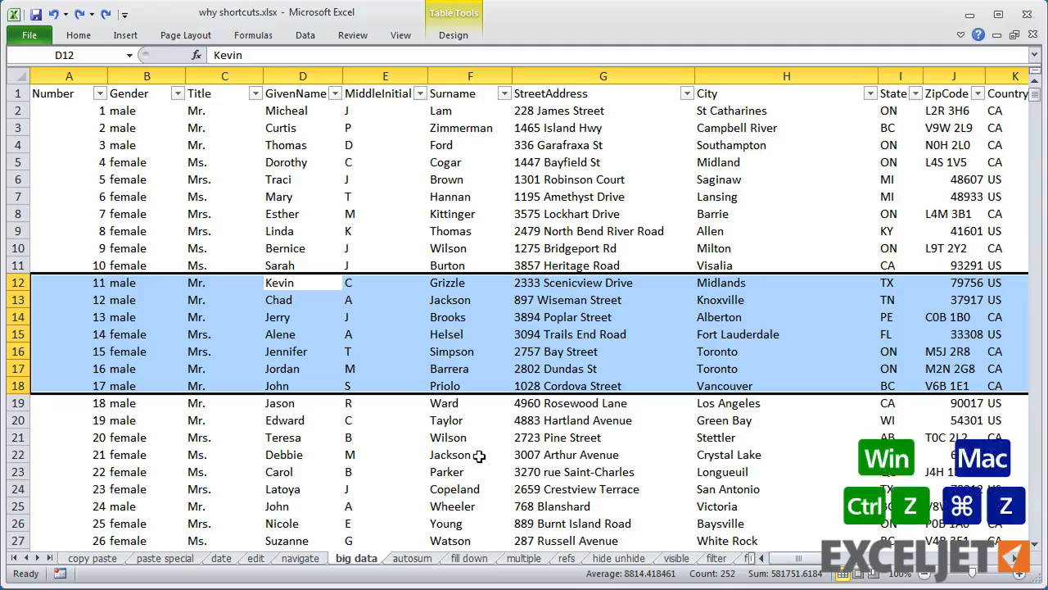
On the autosum sheet, total the Mon and Tue columns in C13 and D13 one by one with AutoSum
left_click(418, 557)
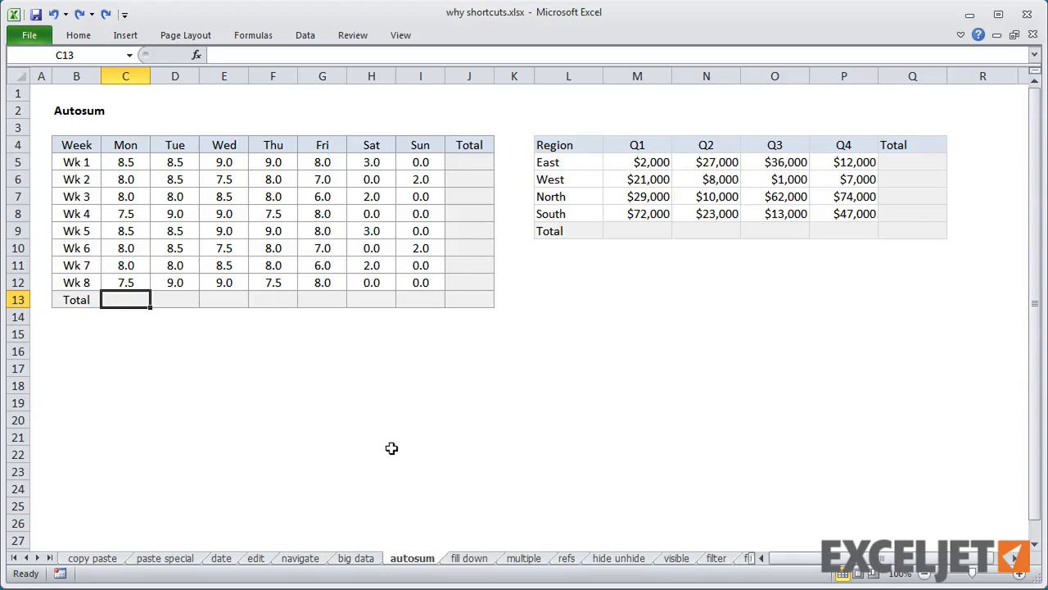
key("alt+equal")
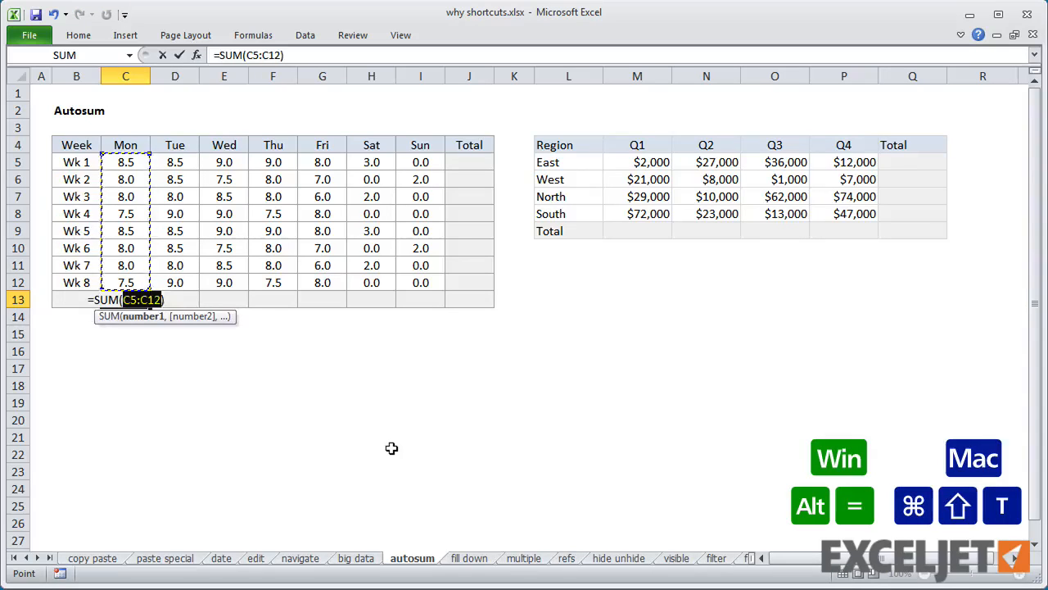
key("Tab")
key("alt+equal")
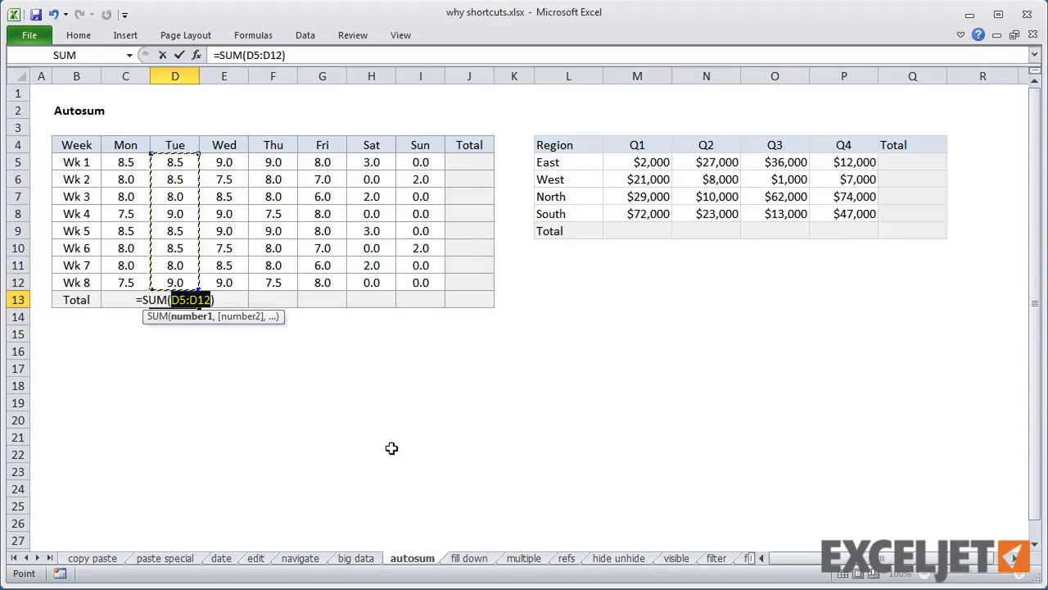
key("Tab")
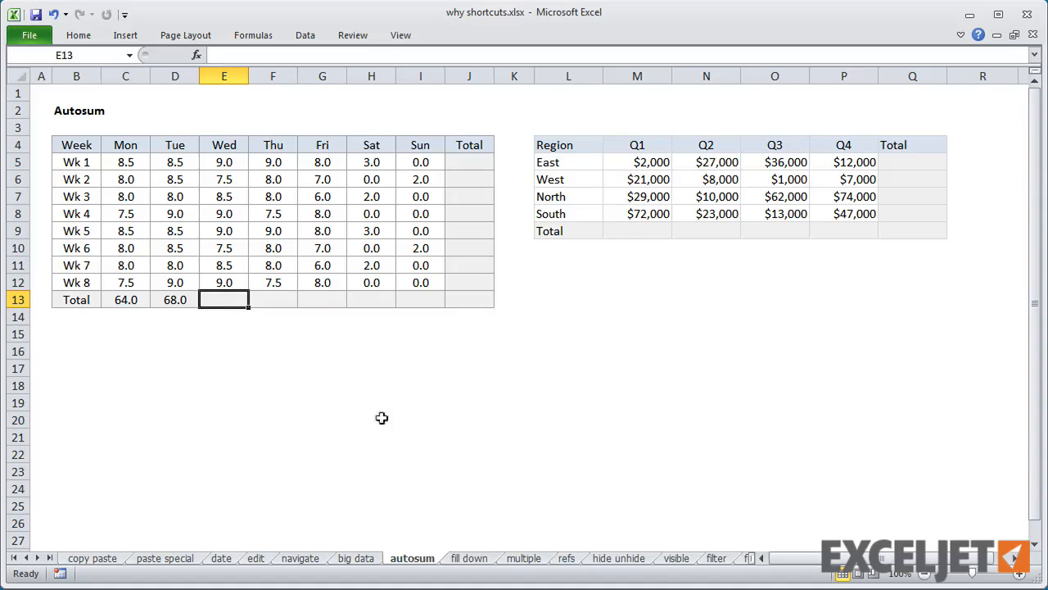
AutoSum the remaining day totals in E13:I13 at once, and the Total column in J5:J13
left_click(409, 298, "shift")
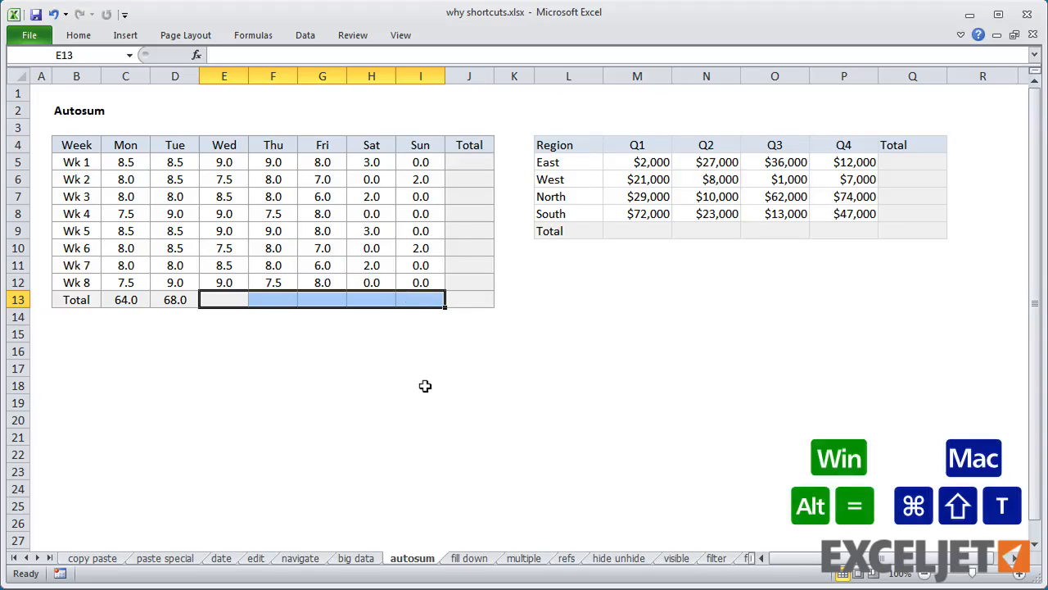
key("alt+equal")
left_click_drag(477, 164, 477, 300)
key("alt+equal")
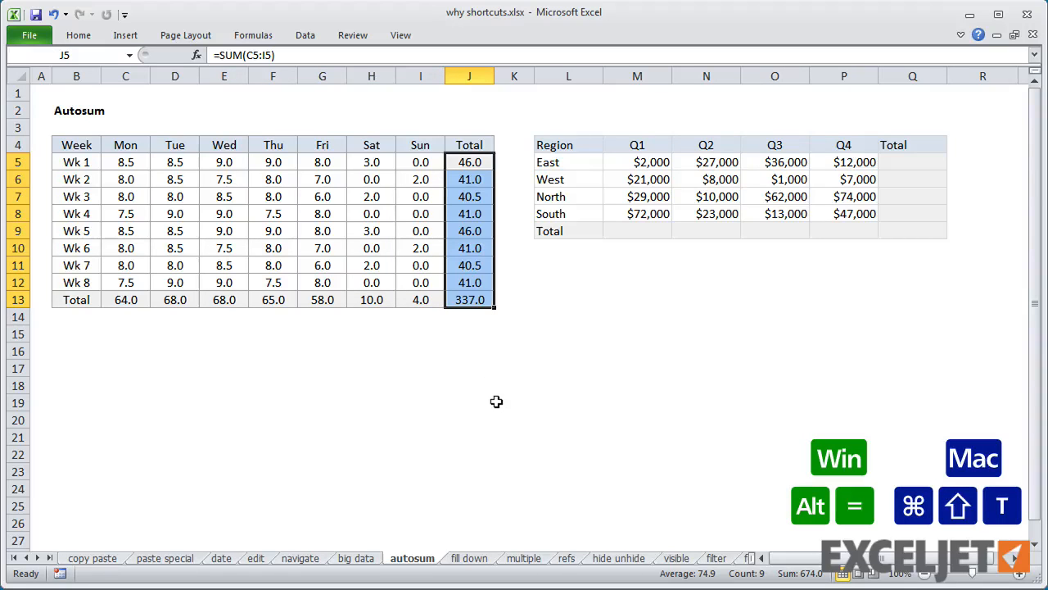
Select the entire Region table from L7 and AutoSum its total row and column in one go
left_click(561, 201)
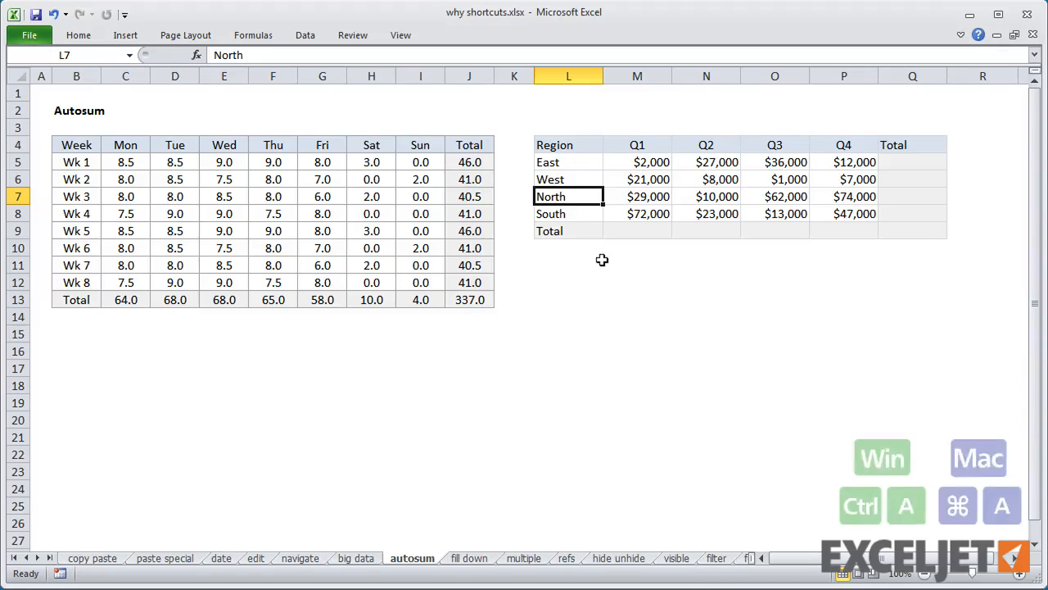
key("ctrl+a")
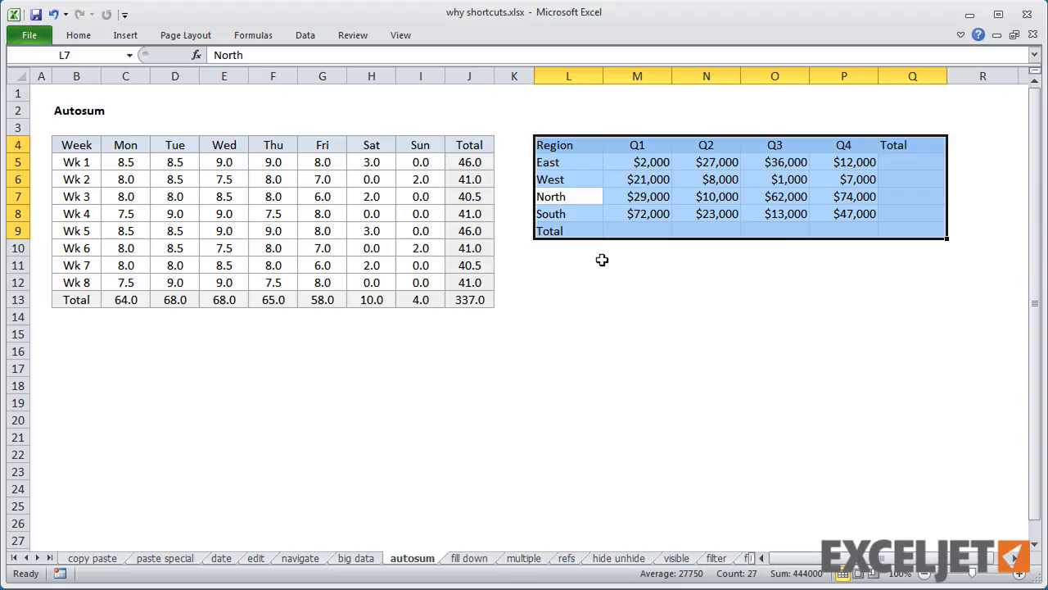
key("alt+equal")
left_click(602, 261)
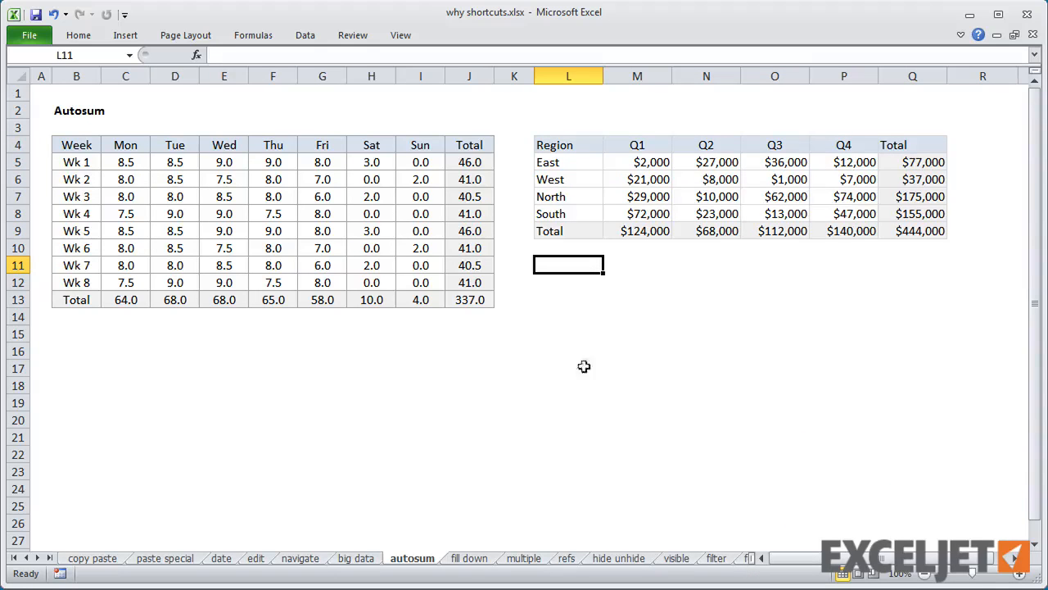
On the fill down sheet, copy the genre Alternative down one cell at a time from B5 through B9
left_click(468, 558)
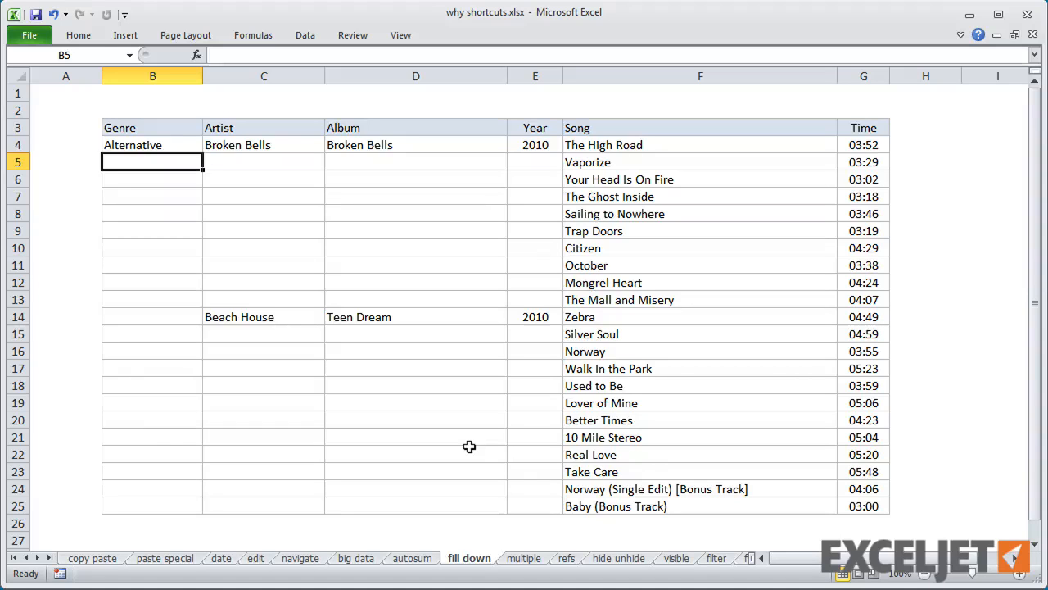
key("ctrl+d")
key("Down")
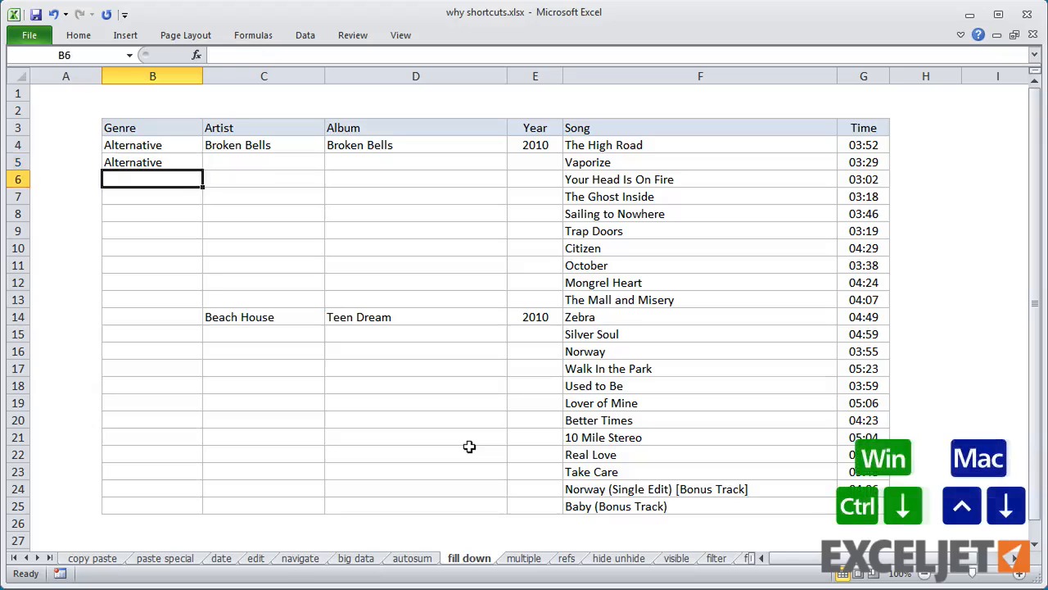
key("ctrl+d")
key("Down")
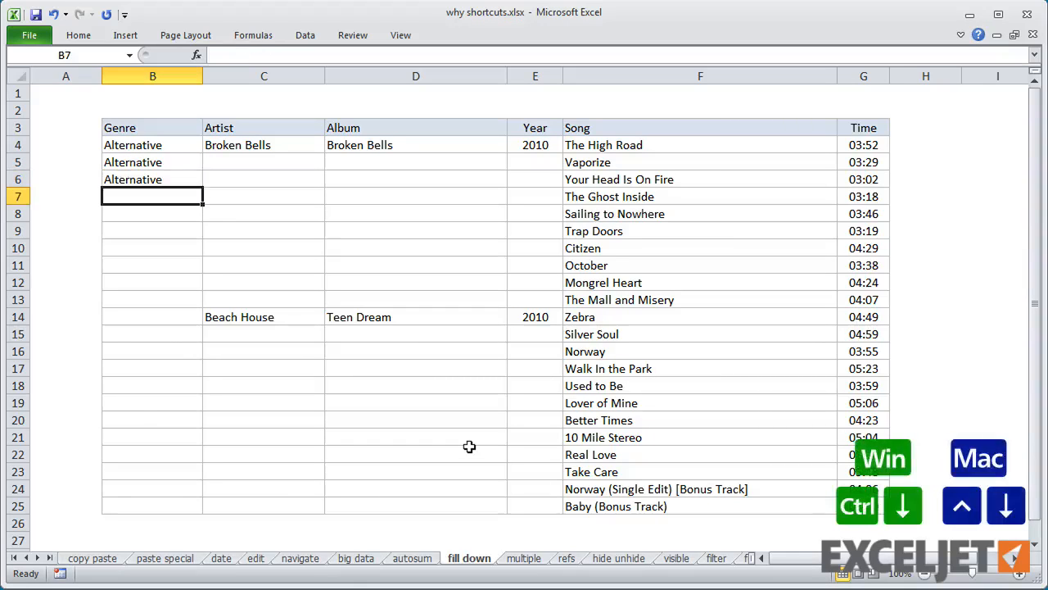
key("ctrl+d")
key("Down")
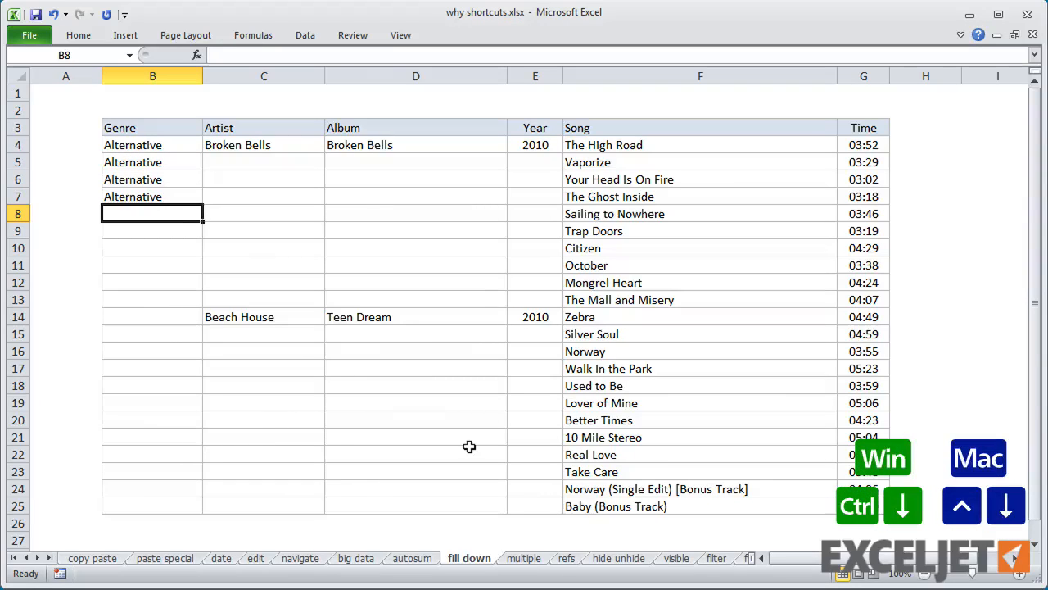
key("ctrl+d")
key("Down")
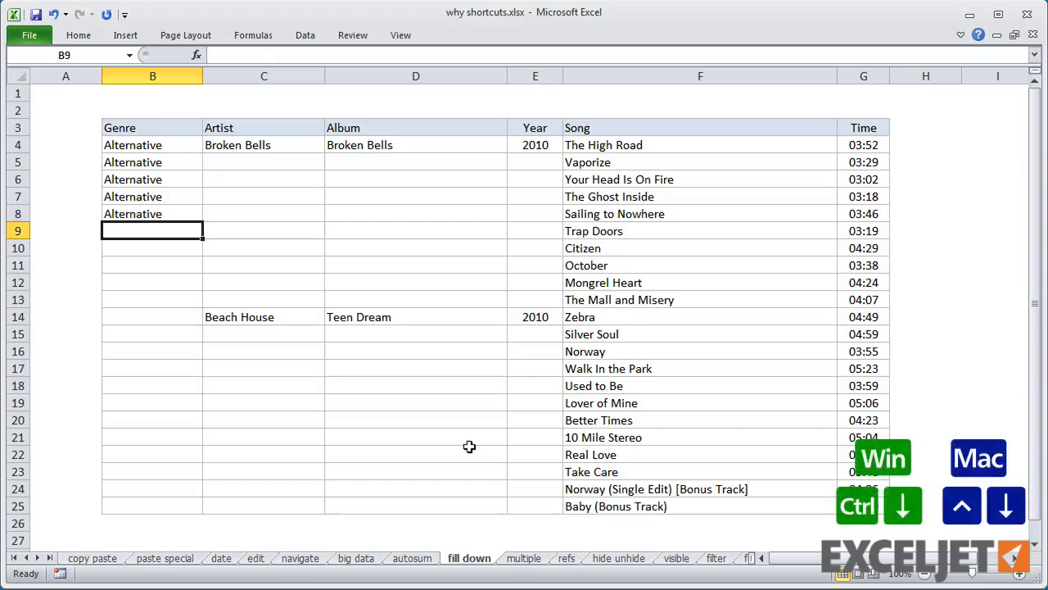
key("ctrl+d")
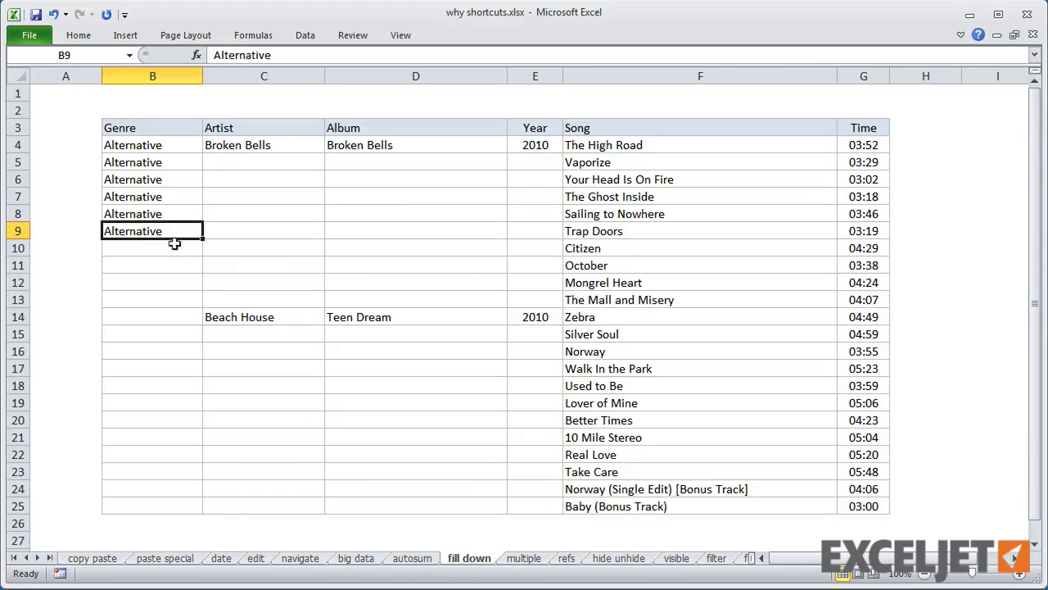
Fill the genre down through B25, and fill the artist, album and year down in C4:E13 and C14:E25
left_click_drag(172, 232, 168, 505)
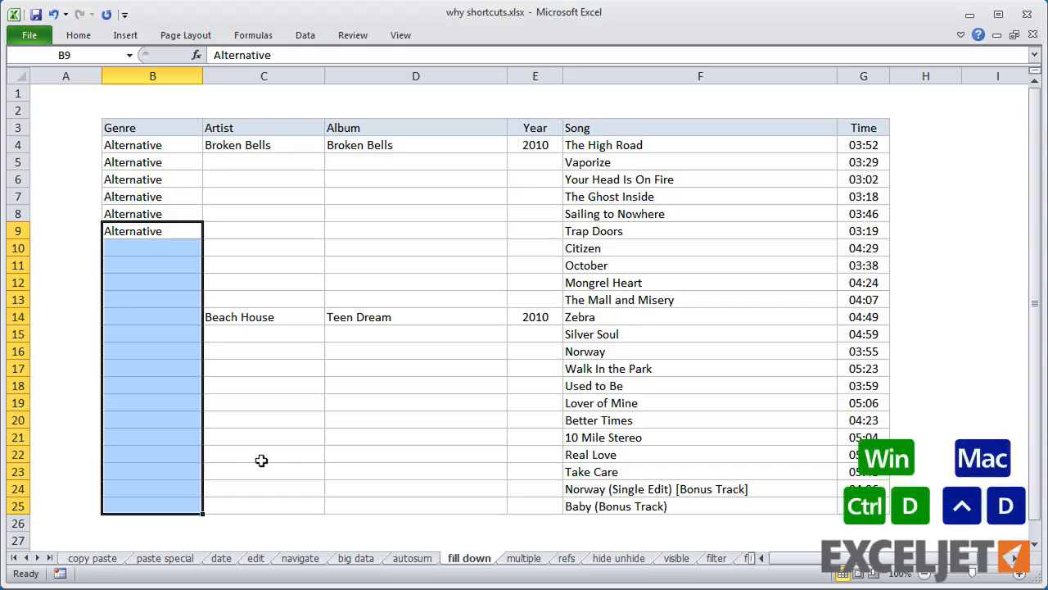
key("ctrl+d")
left_click_drag(276, 147, 515, 295)
key("ctrl+d")
left_click_drag(286, 323, 538, 501)
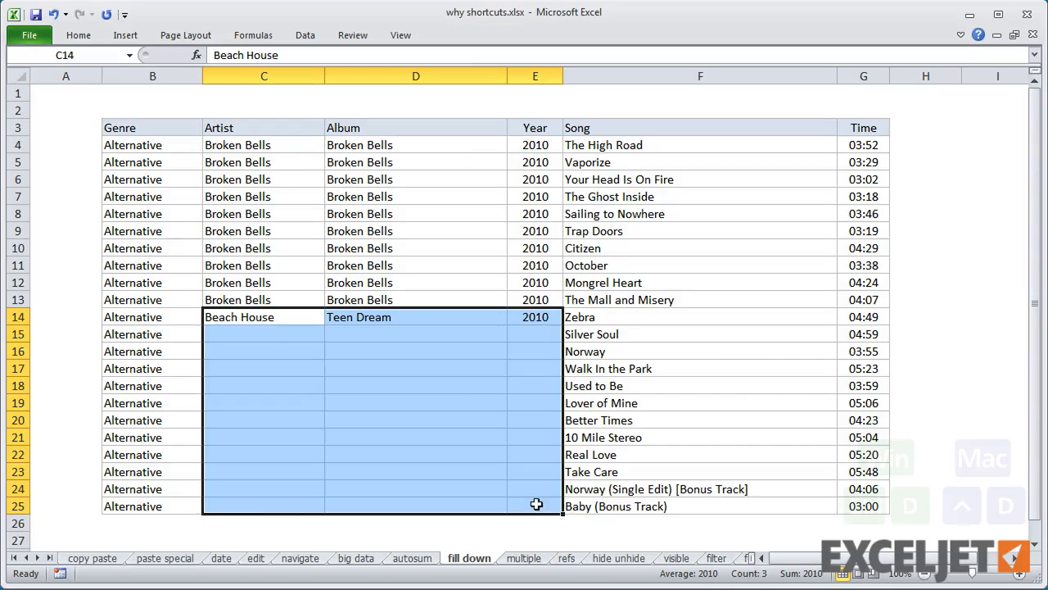
key("ctrl+d")
left_click(629, 403)
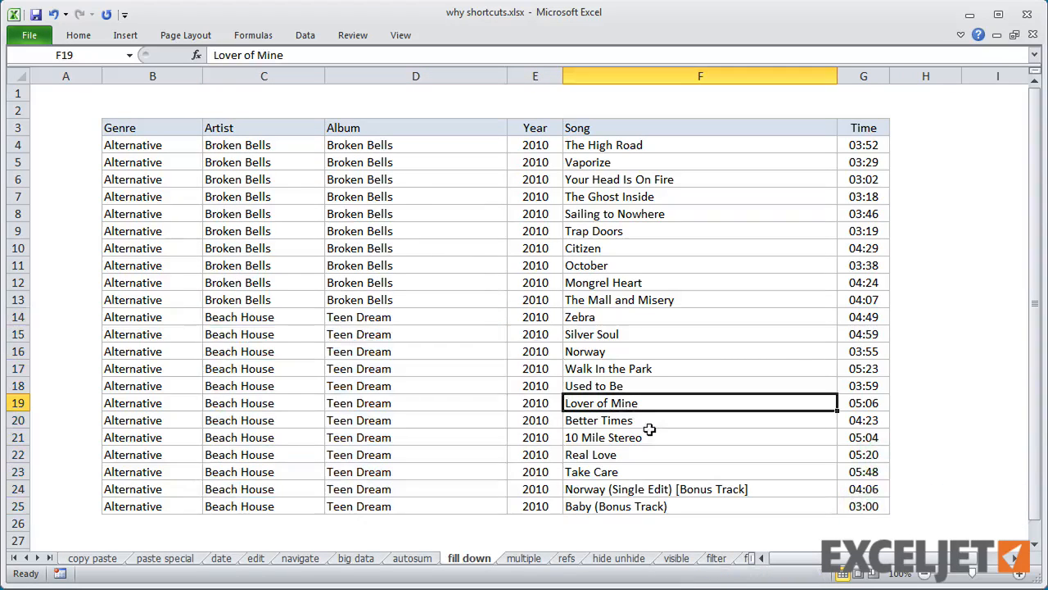
On the multiple sheet, enter Monday into all the Day cells C5:C11 at once
left_click(524, 558)
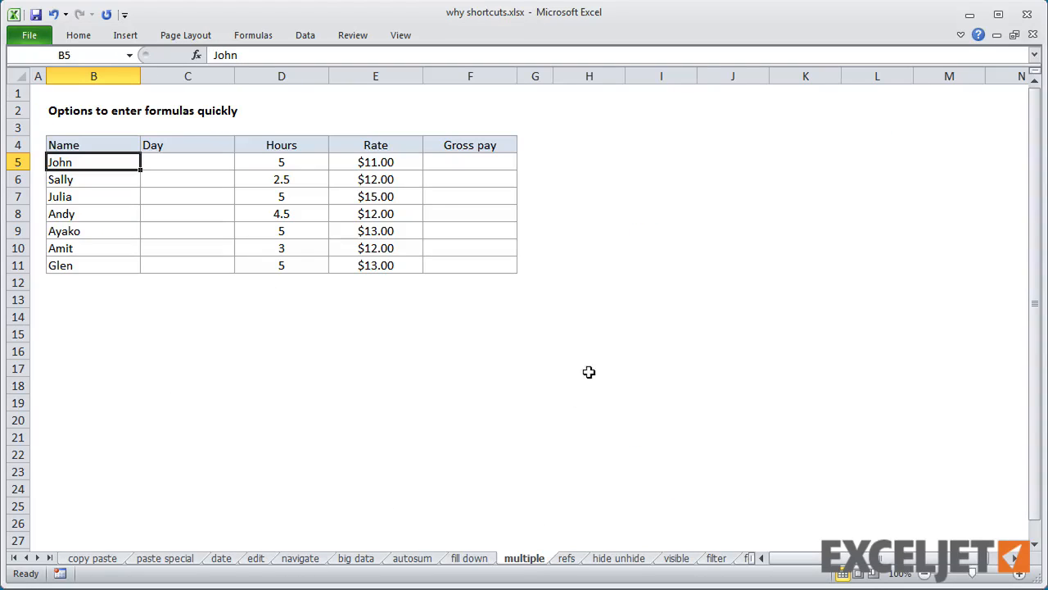
left_click_drag(189, 161, 189, 260)
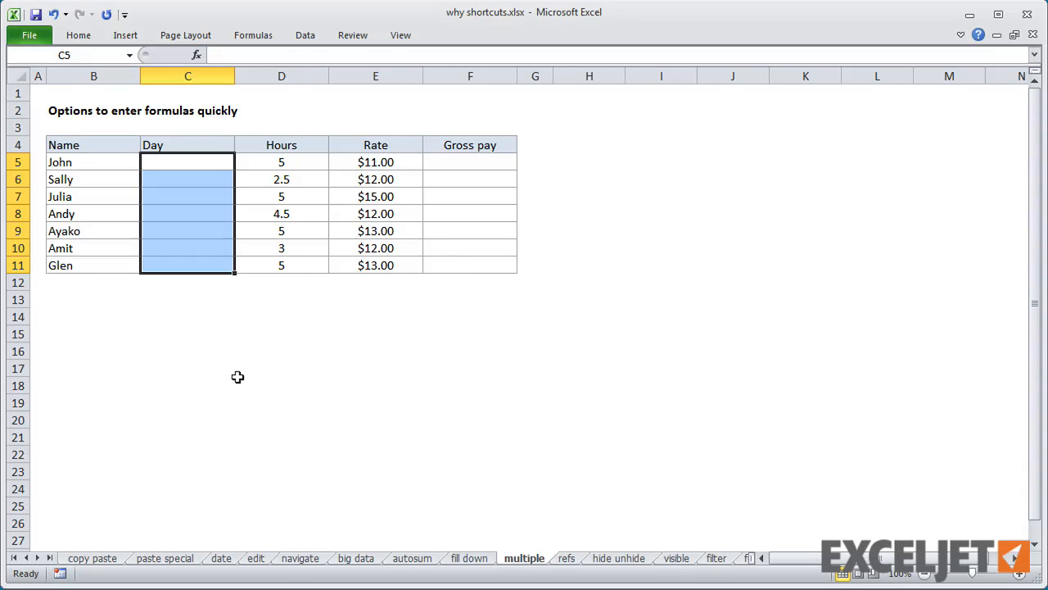
type("Monday")
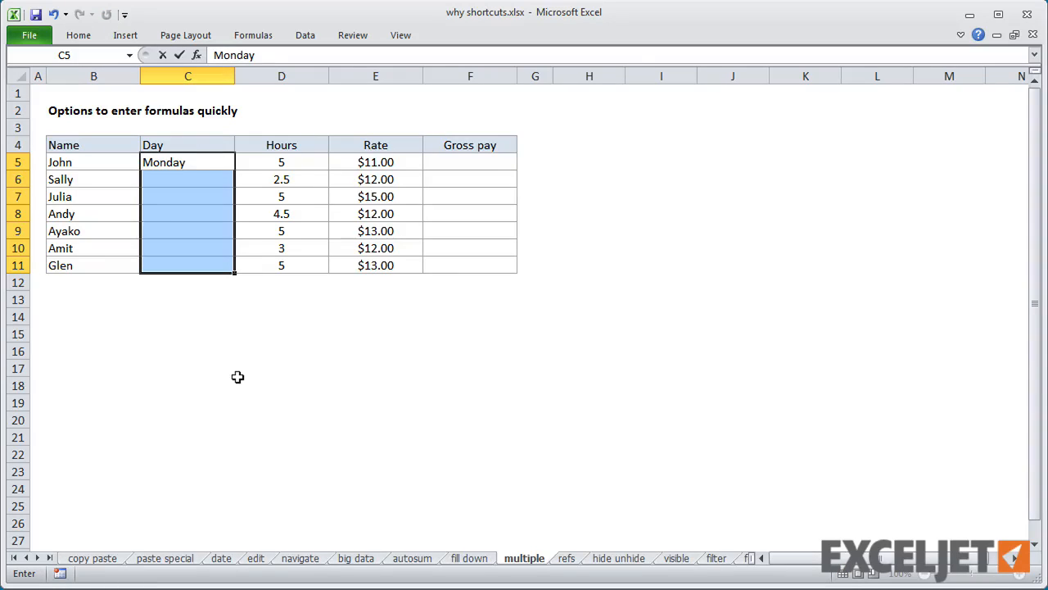
key("ctrl+Return")
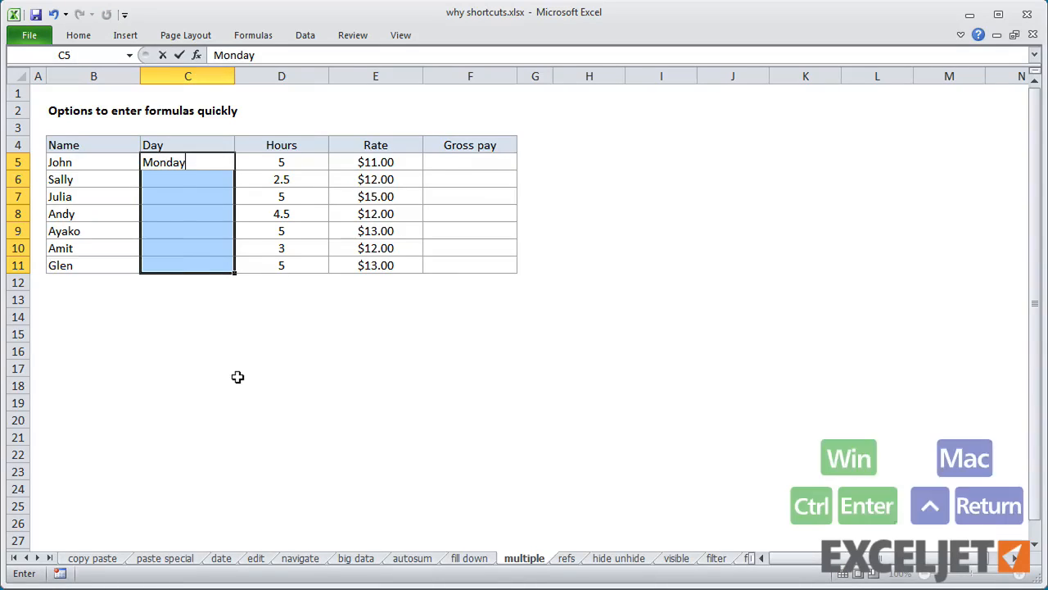
Enter the gross pay formula =D5*E5 into all the Gross pay cells F5:F11 at once
left_click_drag(463, 162, 462, 260)
type("=")
key("Left")
key("Left")
type("*")
key("Left")
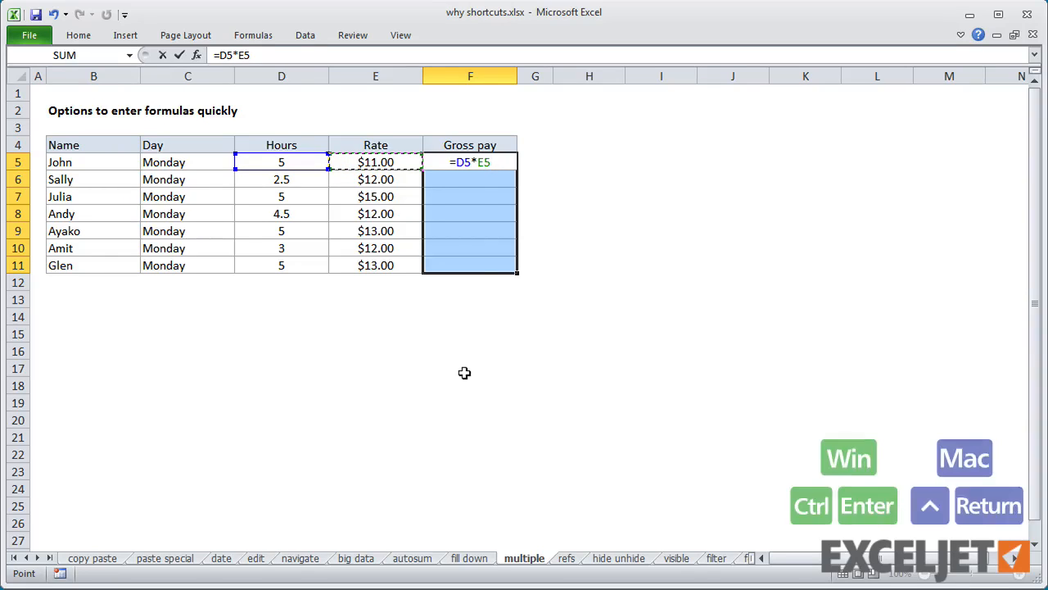
key("ctrl+Return")
left_click(462, 304)
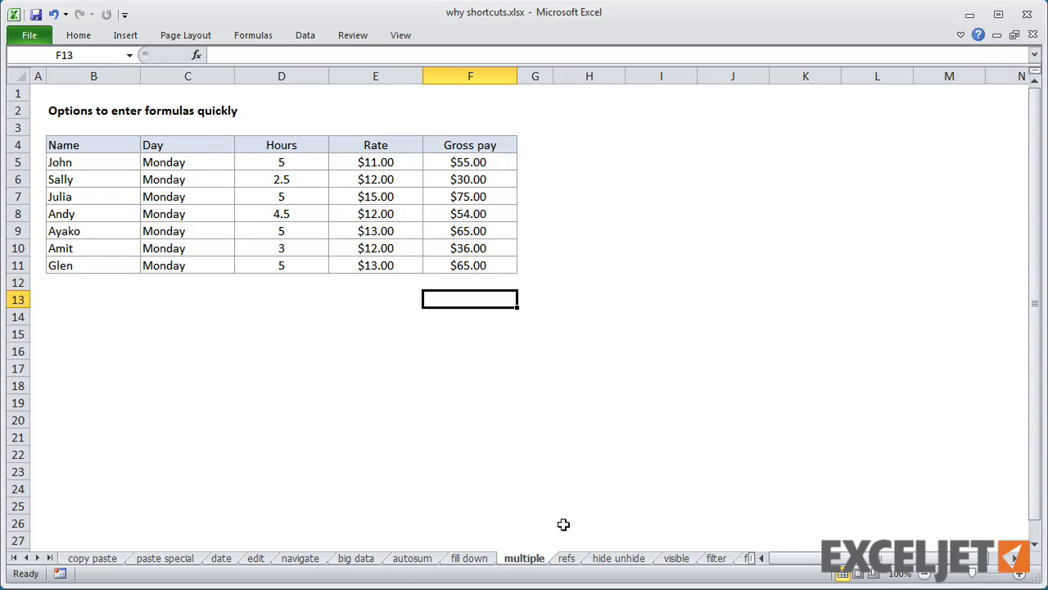
On the refs sheet, enter a SUMIF formula in J8 with range D4:D19, criteria I8 and sum range G4:G19
left_click(567, 558)
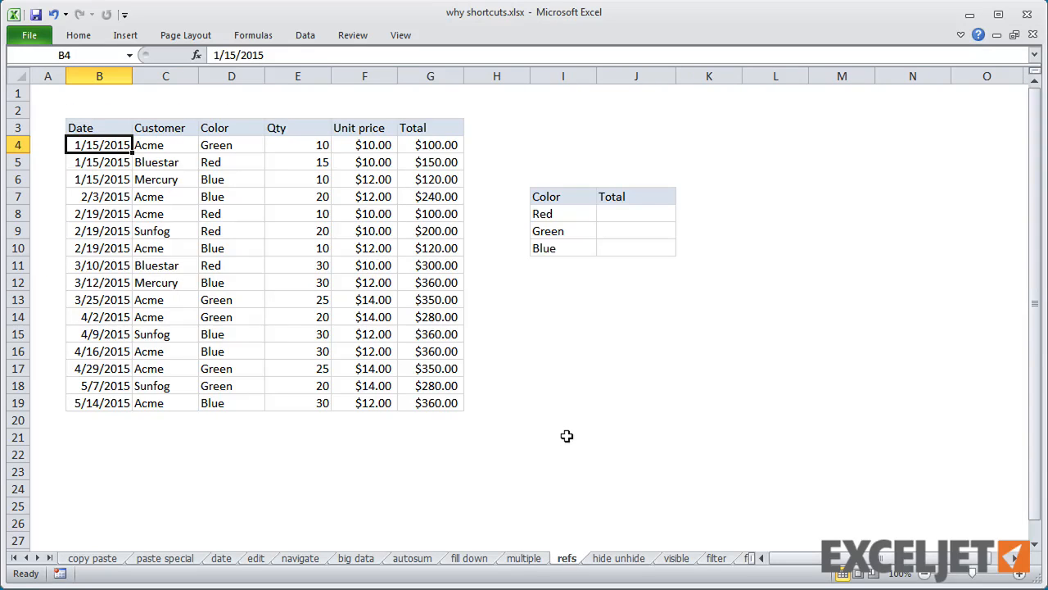
left_click(604, 216)
type("=")
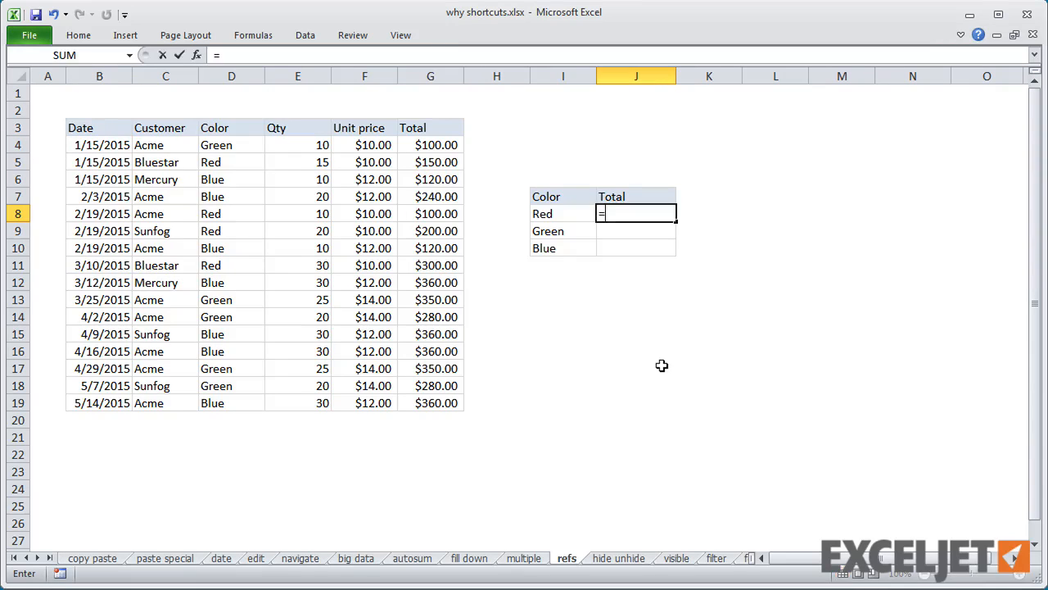
type("sumif")
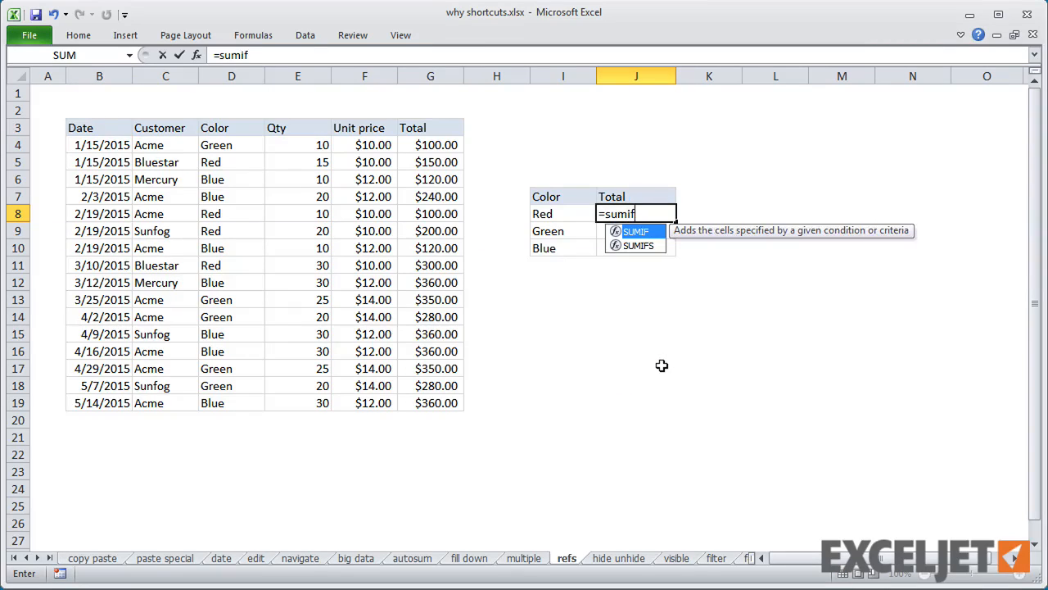
type("(")
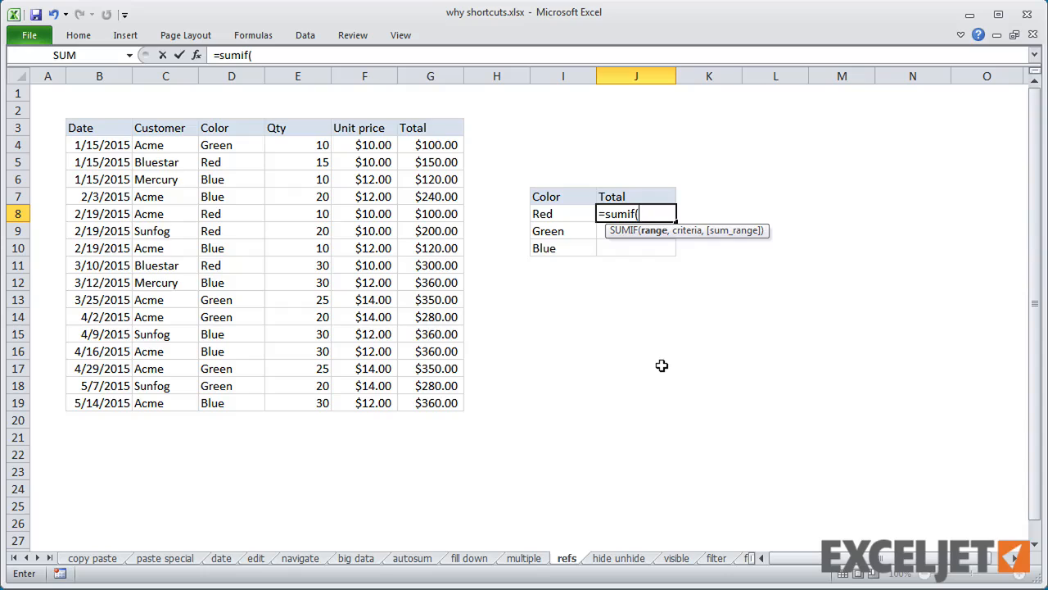
left_click_drag(256, 151, 292, 398)
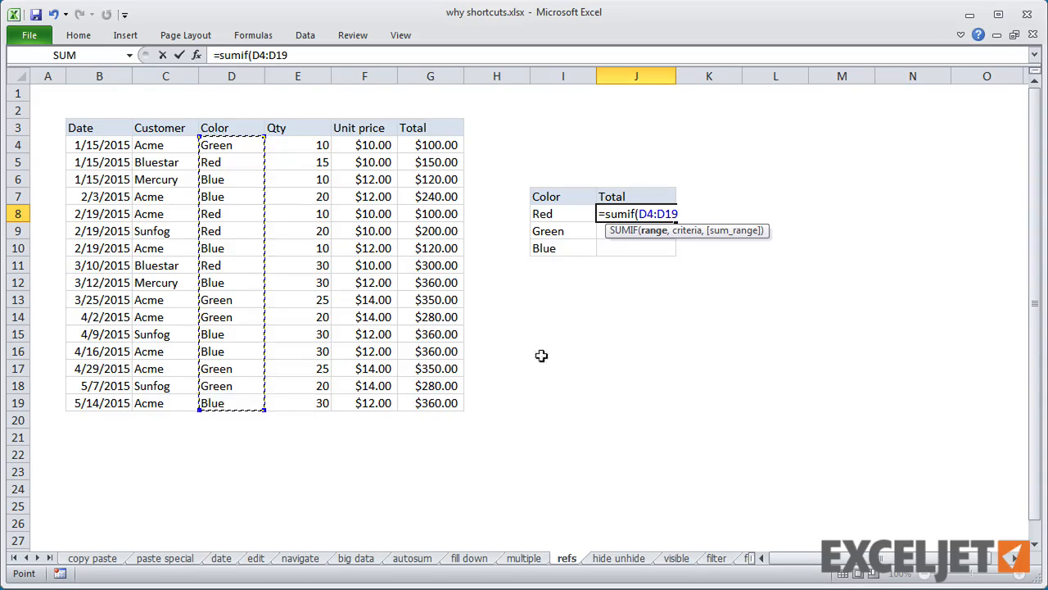
type(",")
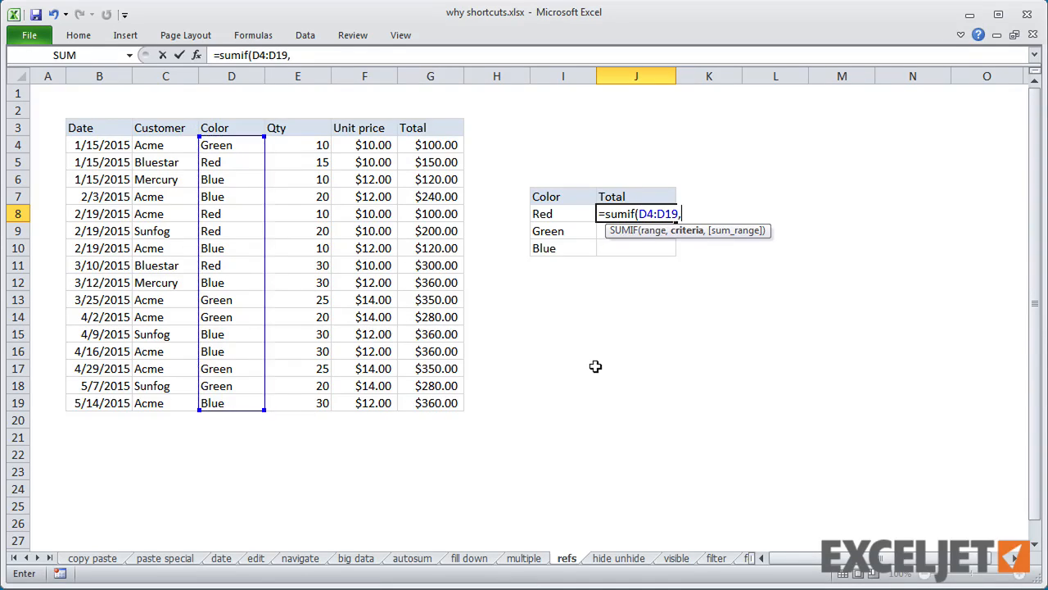
left_click(567, 213)
type(",")
left_click(434, 144)
left_click_drag(433, 143, 435, 400)
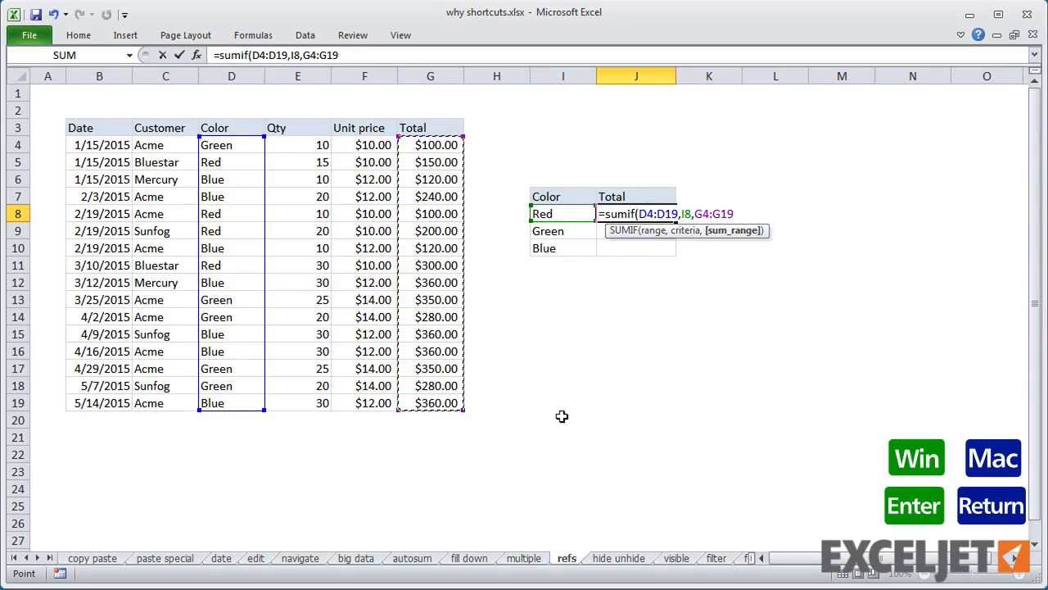
key("Return")
Copy the J8 formula down through J10 and inspect the ranges referenced by the J10 formula
left_click(665, 213)
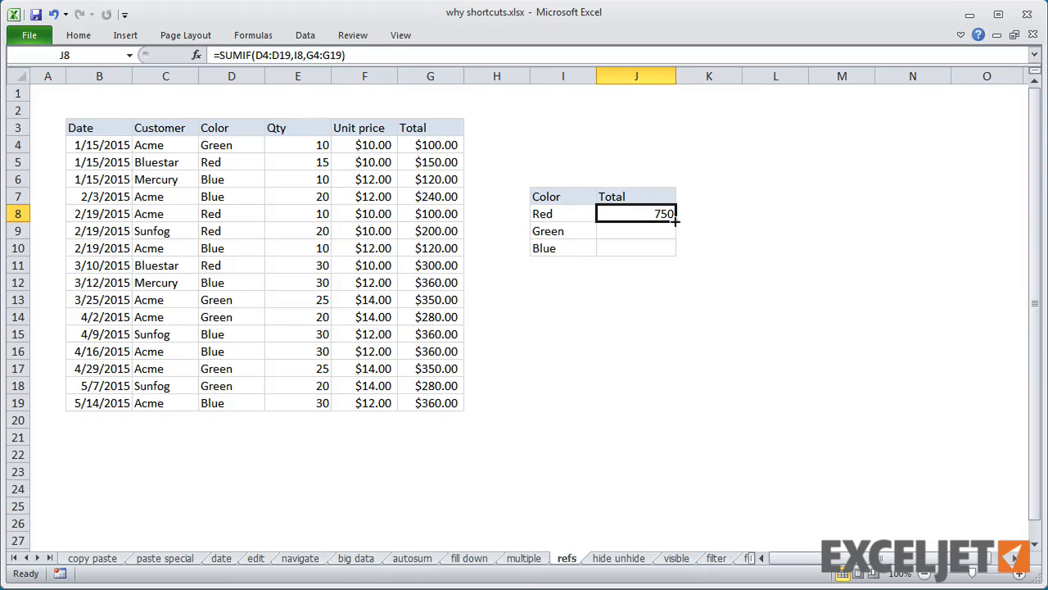
double_click(674, 220)
left_click(666, 248)
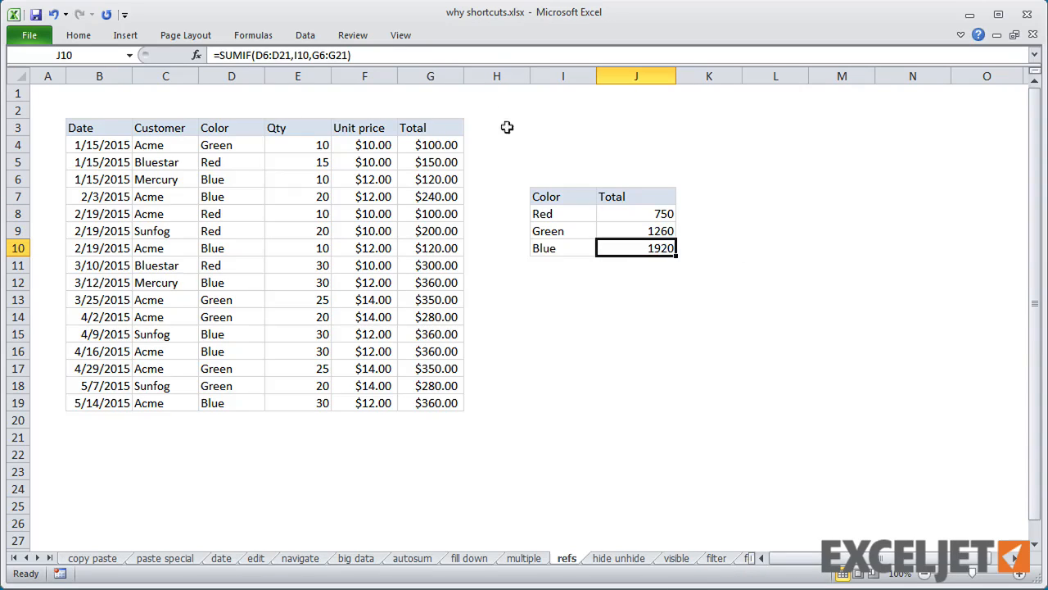
left_click(441, 57)
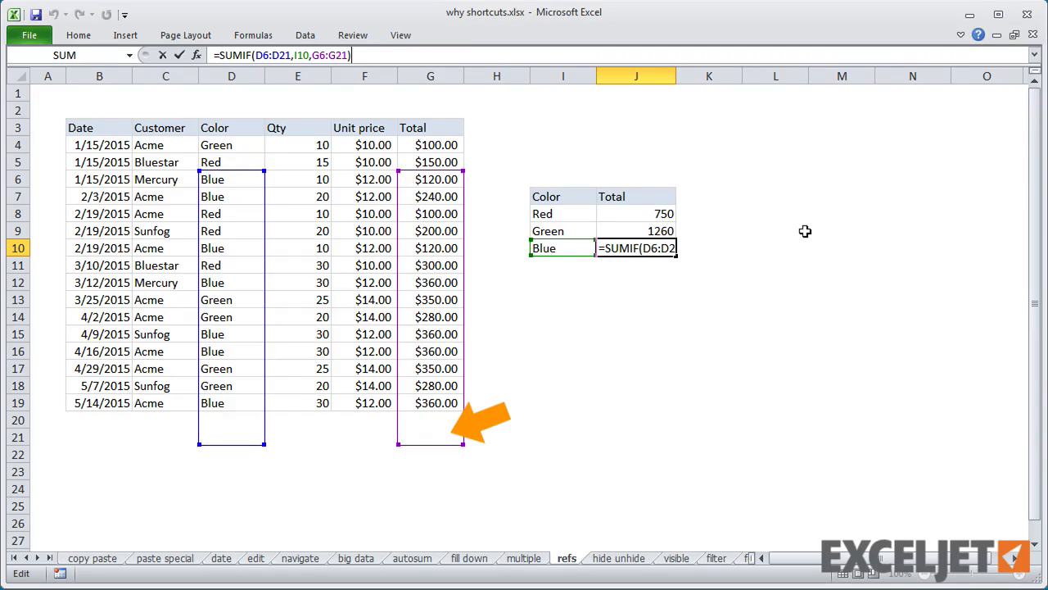
key("Escape")
Make the D4:D19 and G4:G19 references in the J8 SUMIF formula absolute
left_click(655, 212)
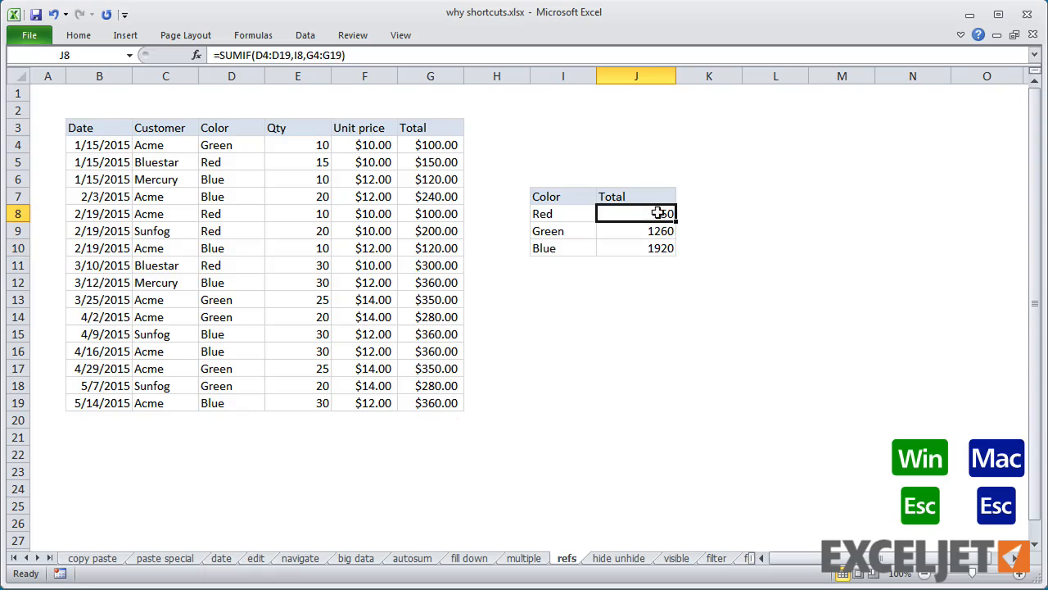
key("F2")
left_click(267, 73)
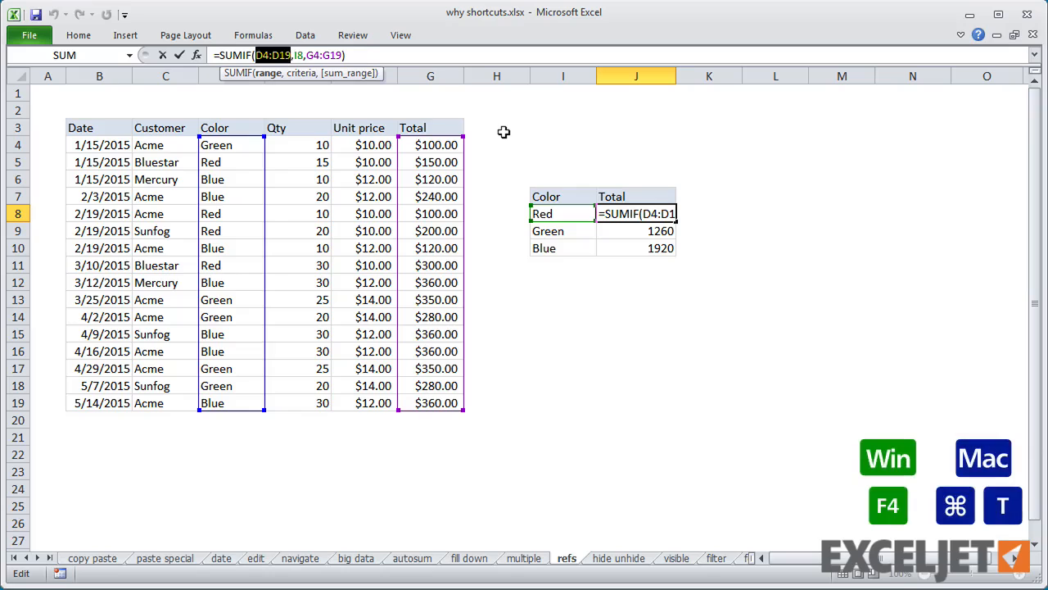
key("F4")
left_click(348, 72)
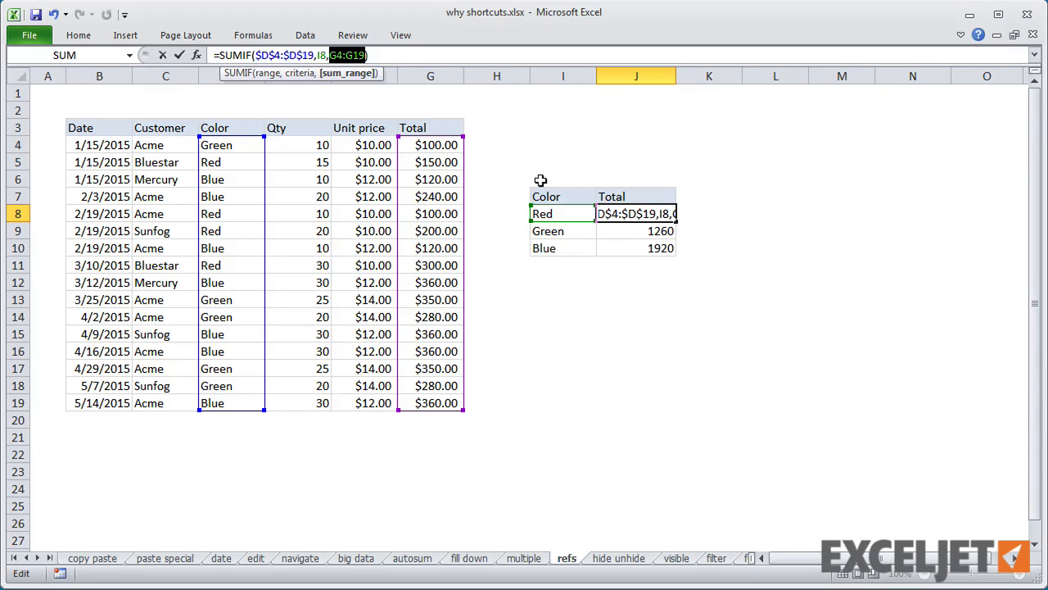
key("F4")
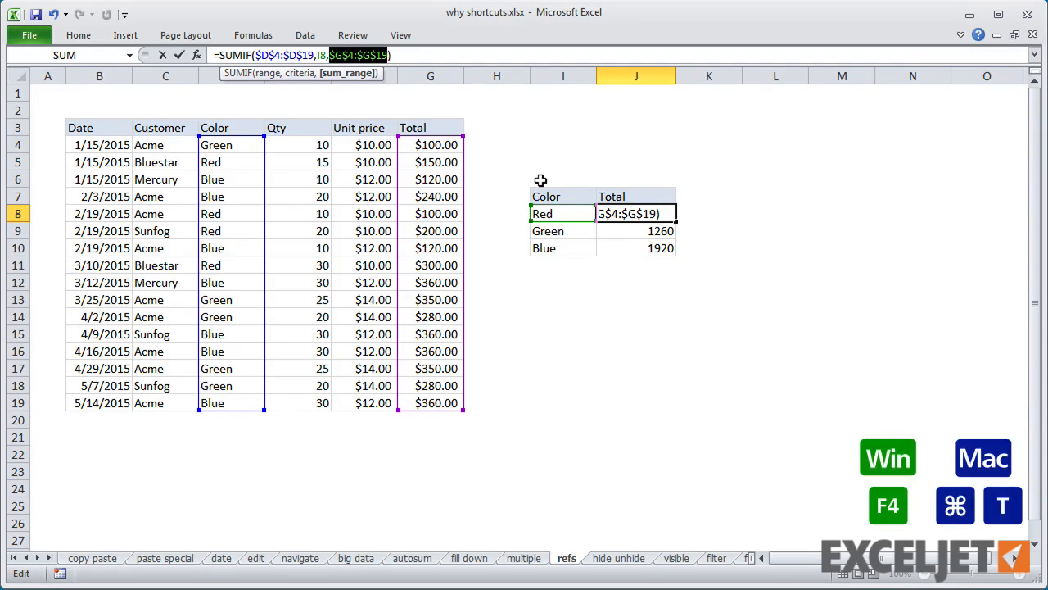
key("Return")
Fill the J8 formula down through J10 and check the ranges referenced in J10 without changing them
left_click(616, 211)
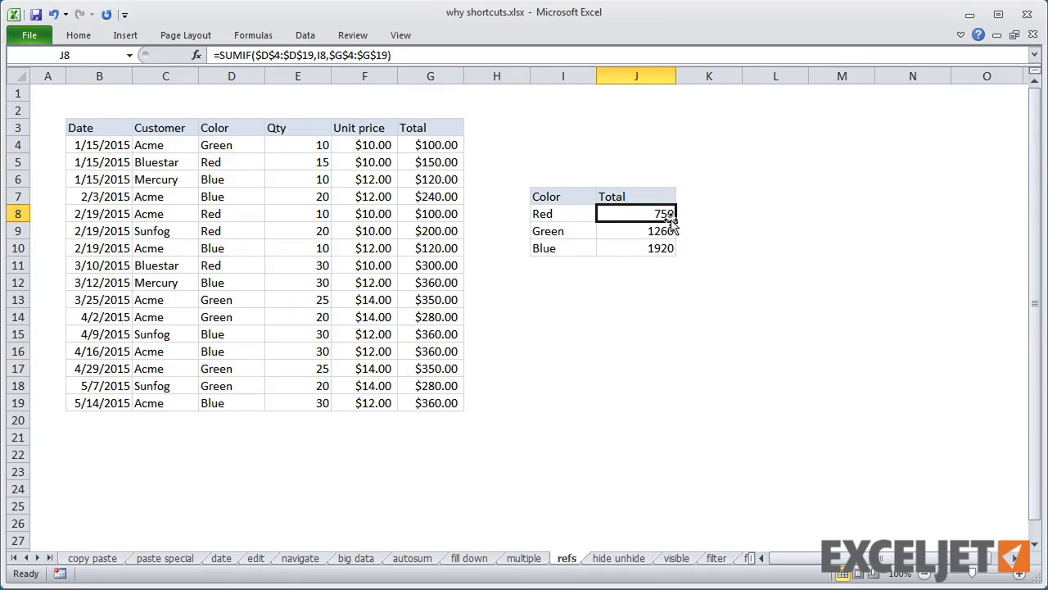
left_click_drag(675, 221, 674, 254)
left_click(652, 250)
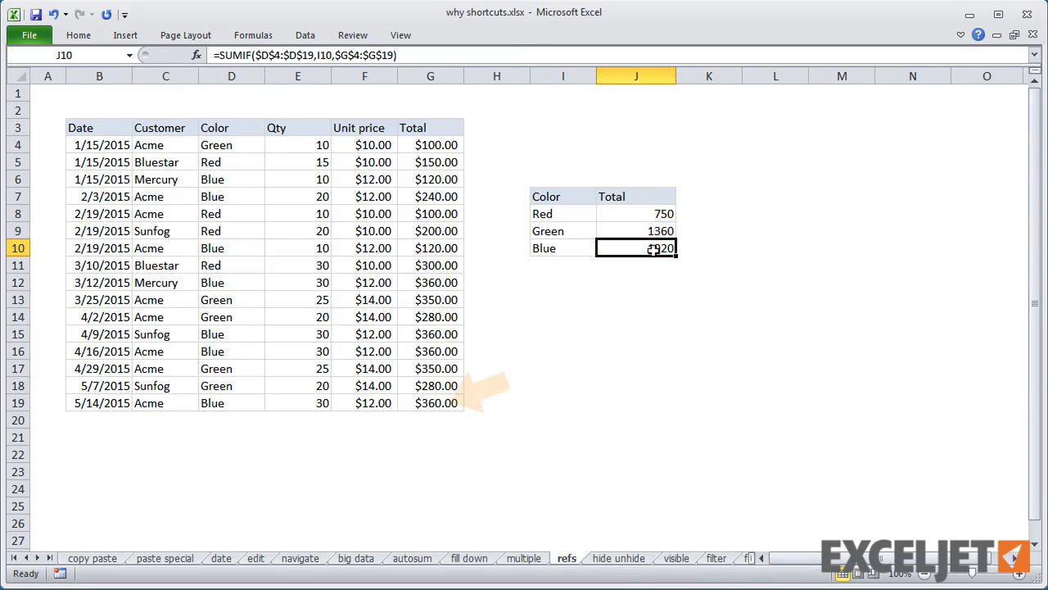
key("F2")
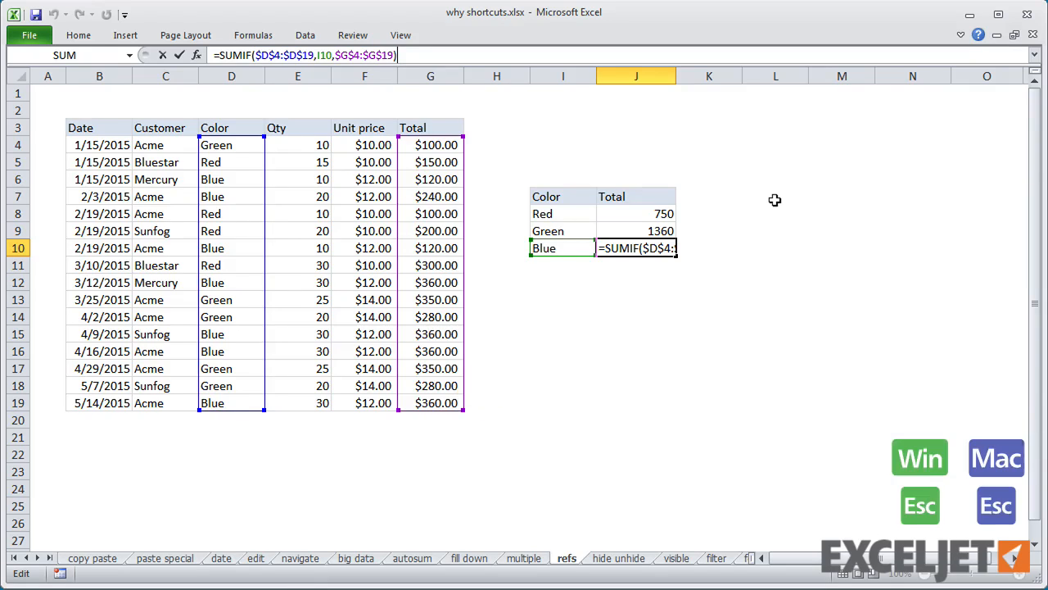
key("Escape")
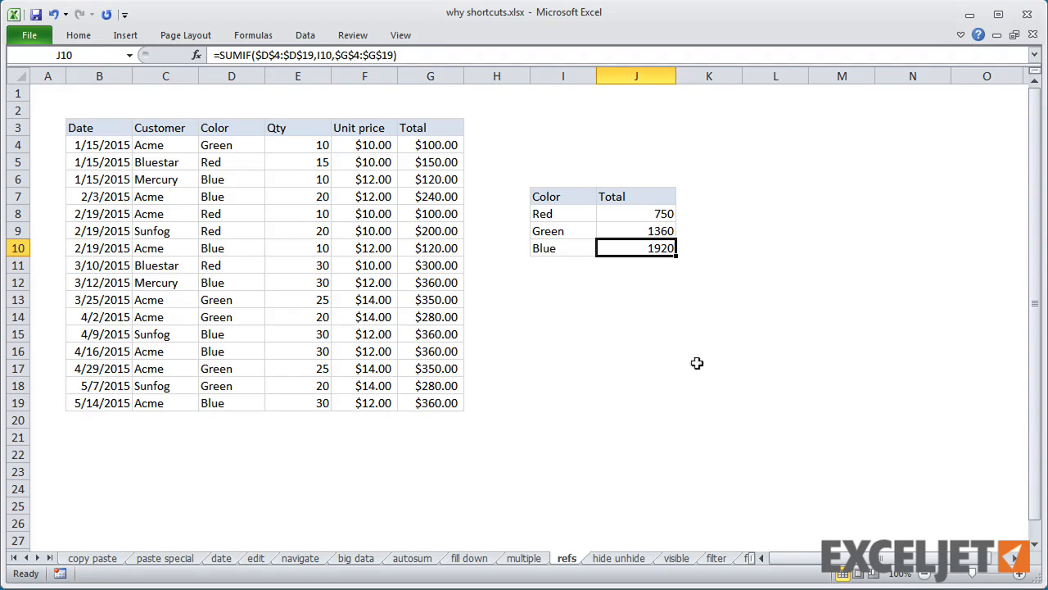
On the hide unhide sheet, hide the Q4 column and the Jacksonville and Memphis rows
left_click(615, 558)
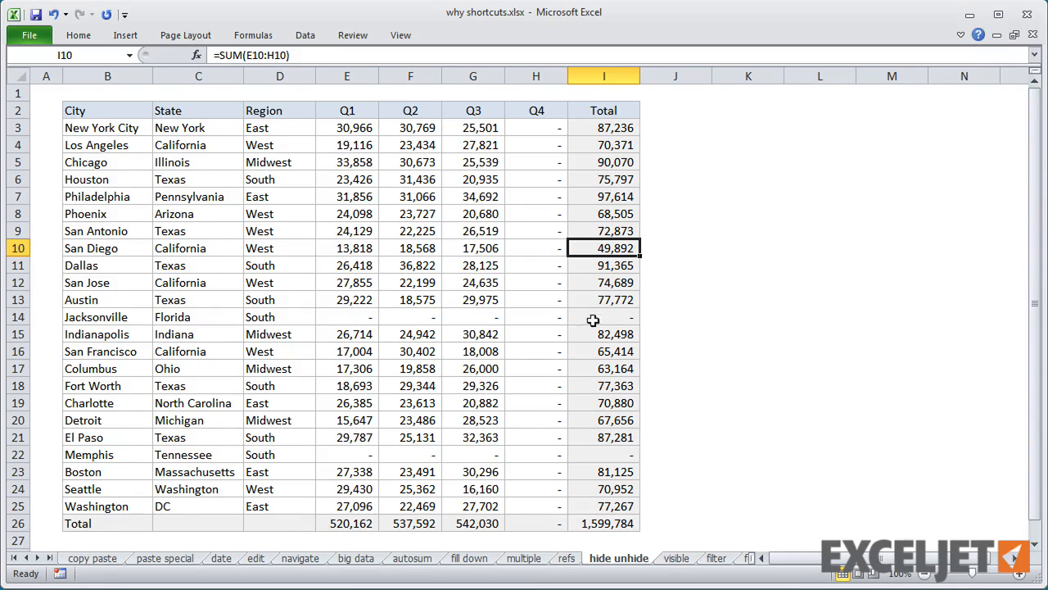
left_click(532, 314)
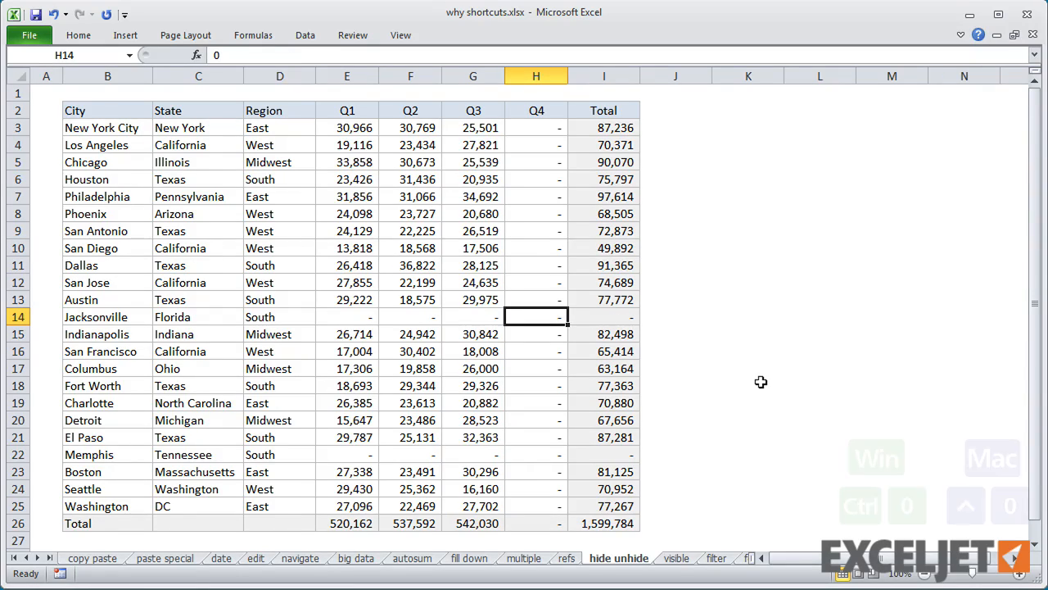
key("ctrl+0")
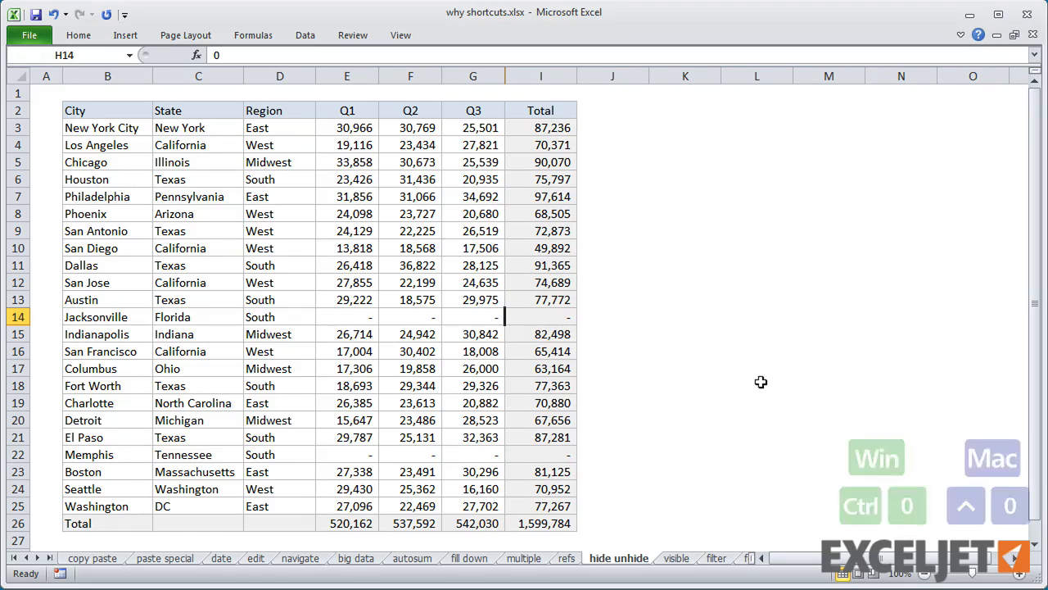
left_click(478, 318)
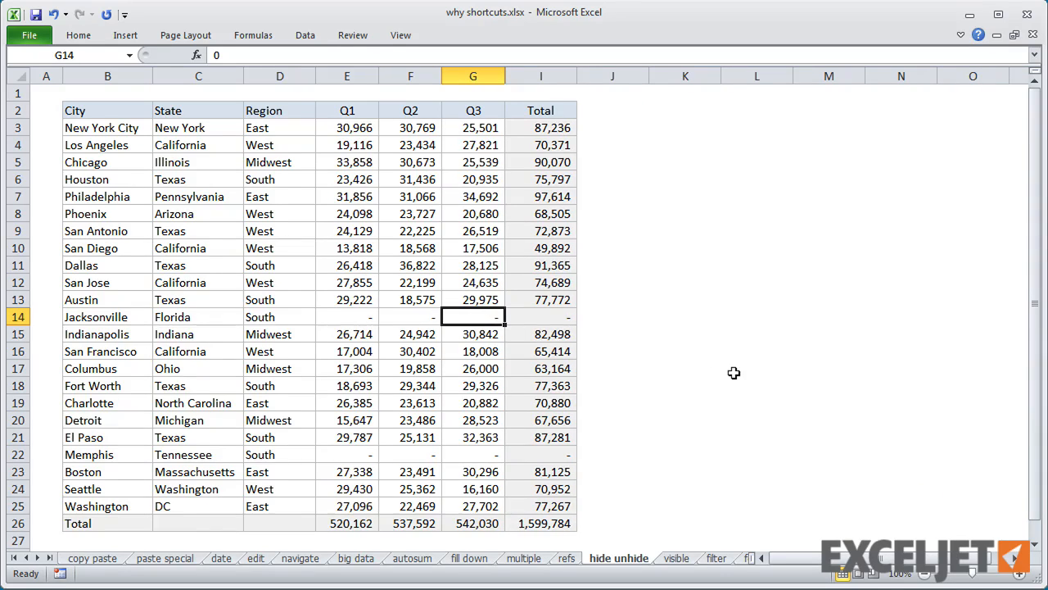
key("ctrl+9")
left_click(475, 436)
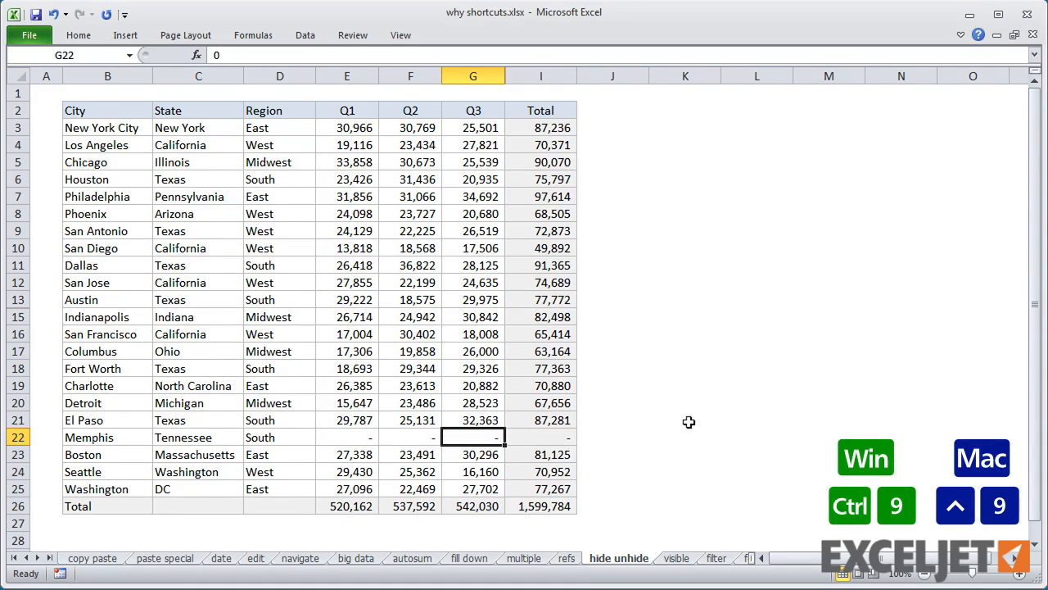
key("ctrl+9")
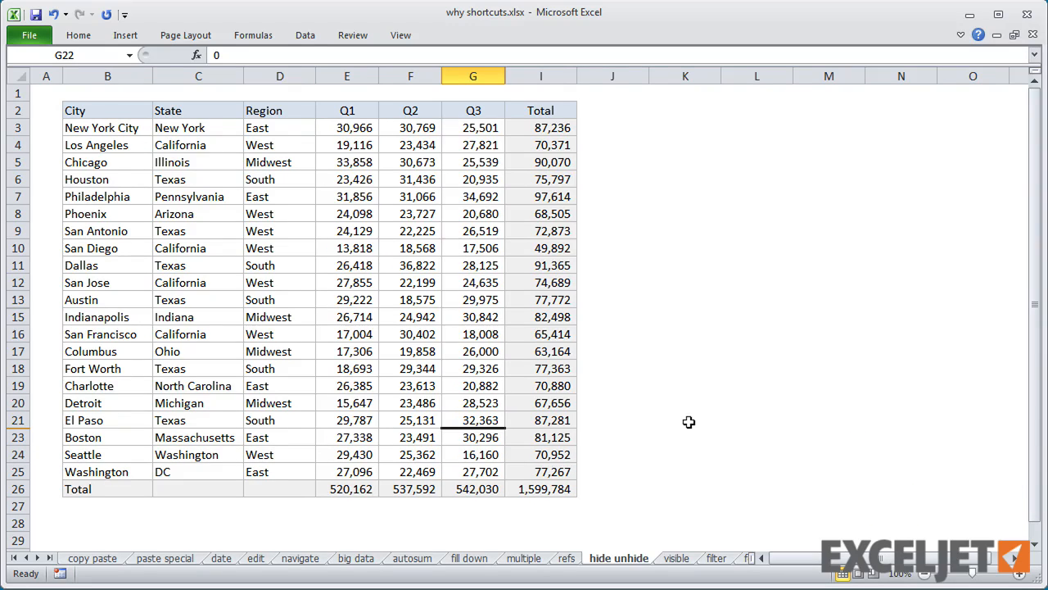
Select the whole city table, unhide its hidden rows and column, and deselect it
key("ctrl+a")
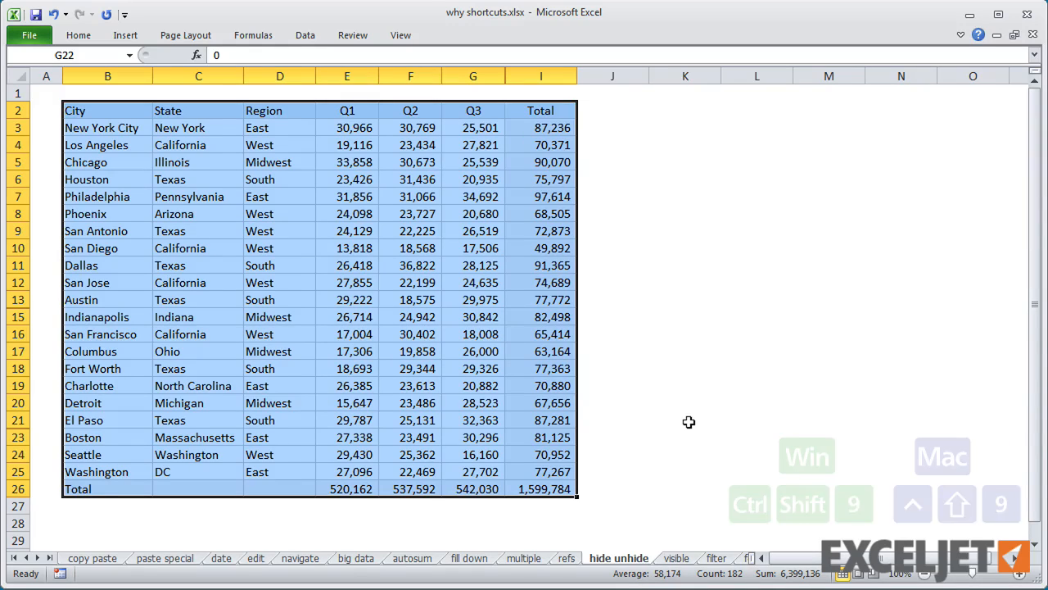
key("ctrl+shift+9")
key("ctrl+shift+0")
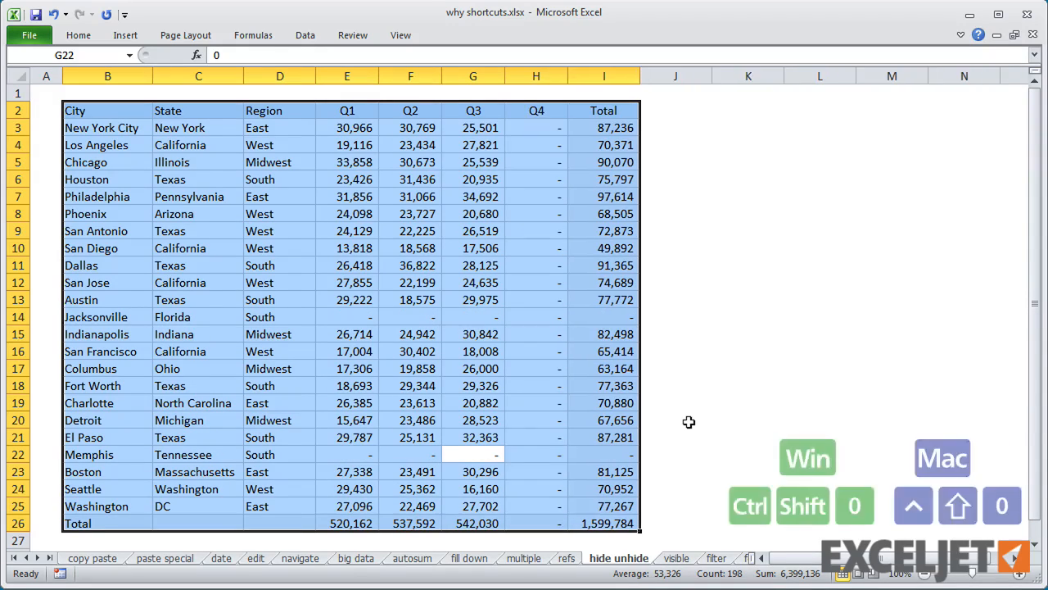
left_click(689, 422)
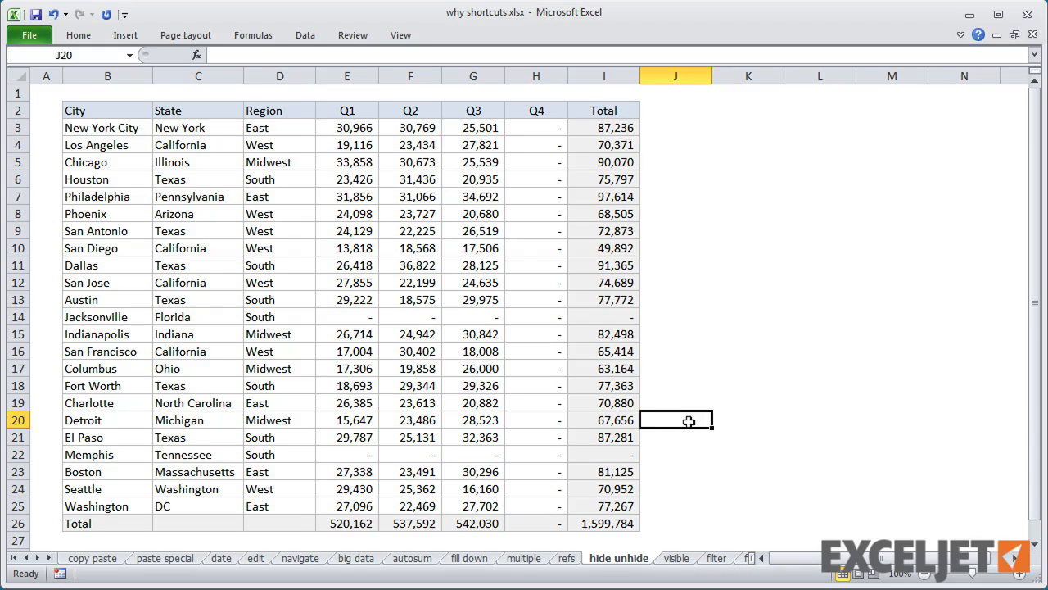
On the visible sheet, hide the client rows with a $0 balance: rows 5, 7, 8, 10, 11 and 13
left_click(682, 559)
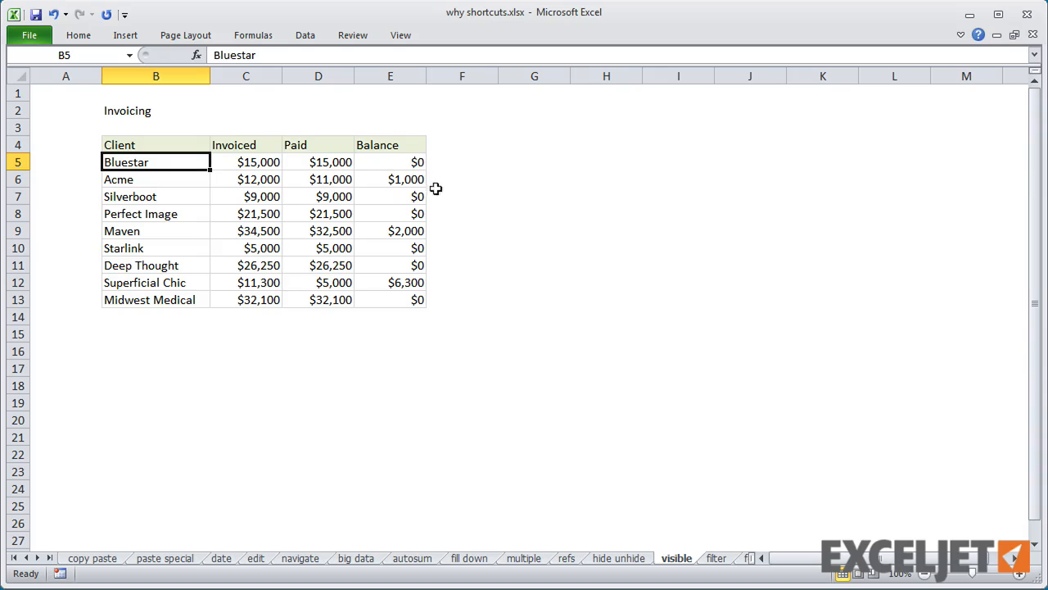
left_click(415, 163)
key("ctrl+9")
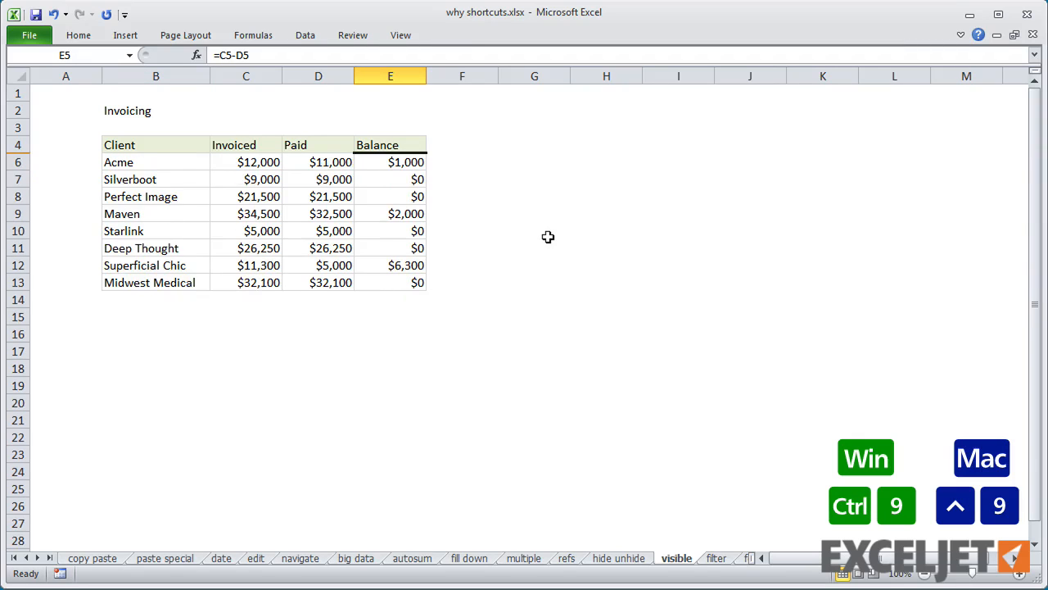
left_click_drag(398, 179, 415, 214)
key("ctrl+9")
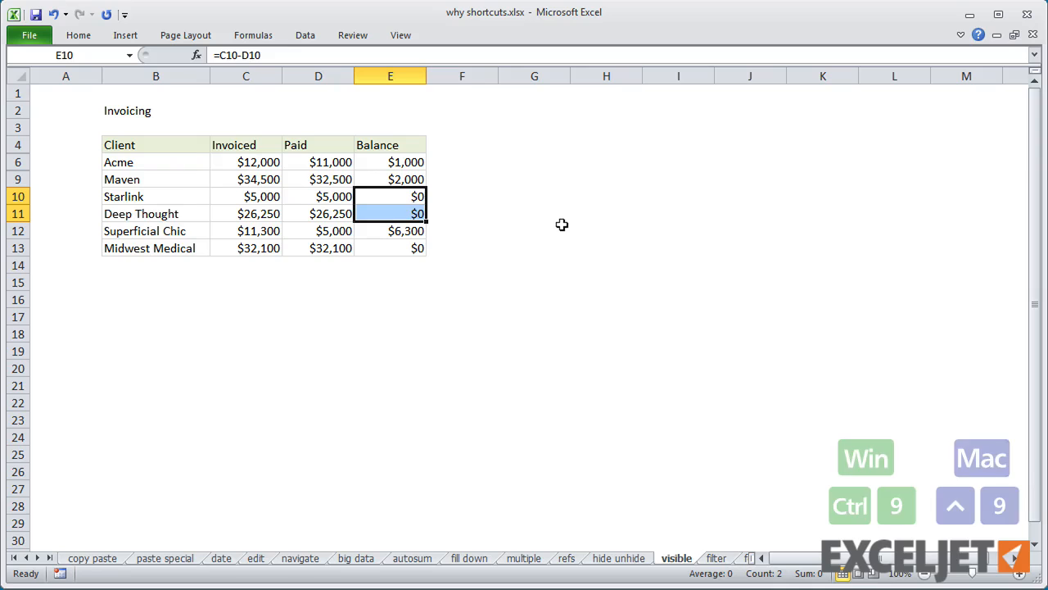
key("ctrl+9")
left_click(407, 216)
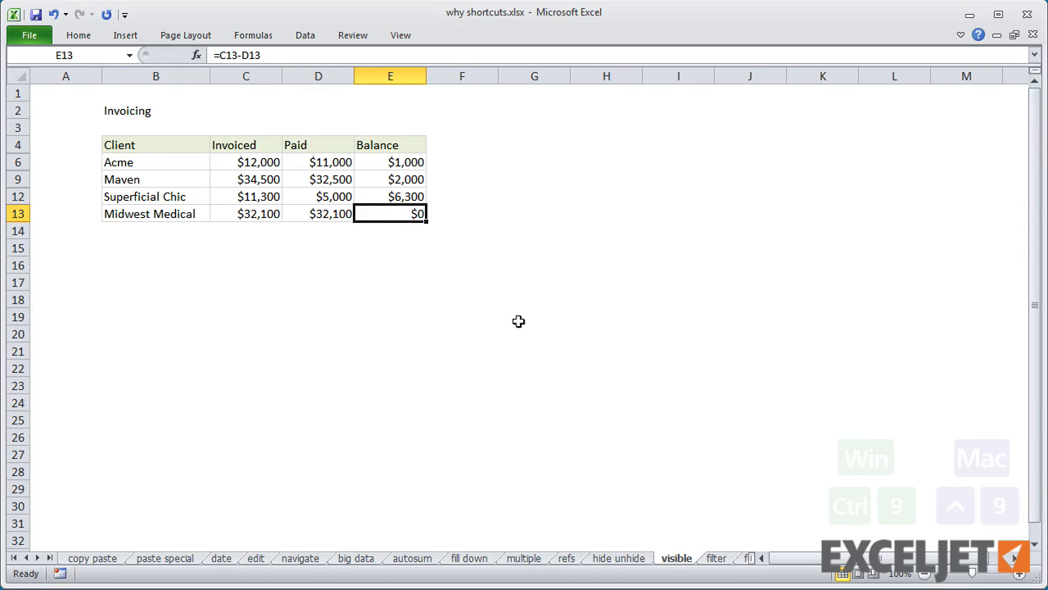
key("ctrl+9")
Try copying the whole invoicing table with its hidden rows to B17, and undo the paste
left_click(286, 181)
key("ctrl+a")
key("ctrl+c")
left_click(175, 265)
key("ctrl+v")
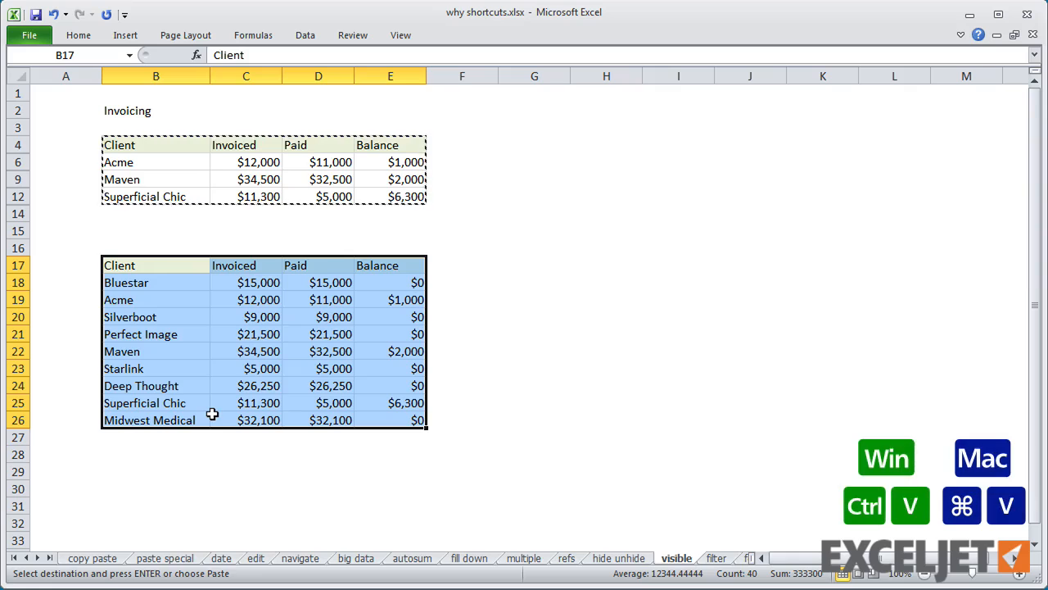
key("ctrl+z")
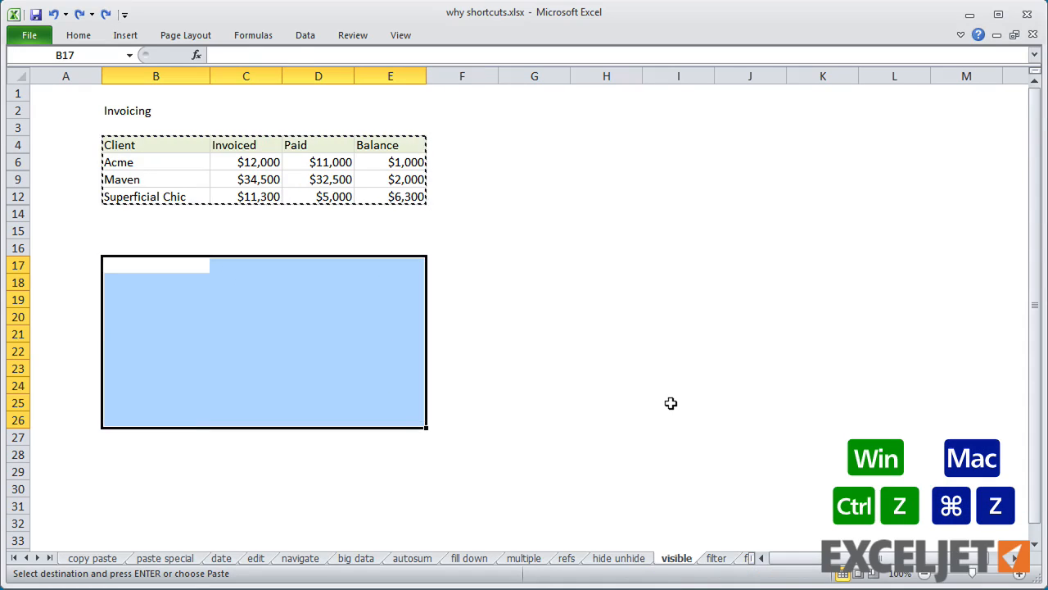
Copy only the visible cells of the invoicing table and paste them at B16
key("Escape")
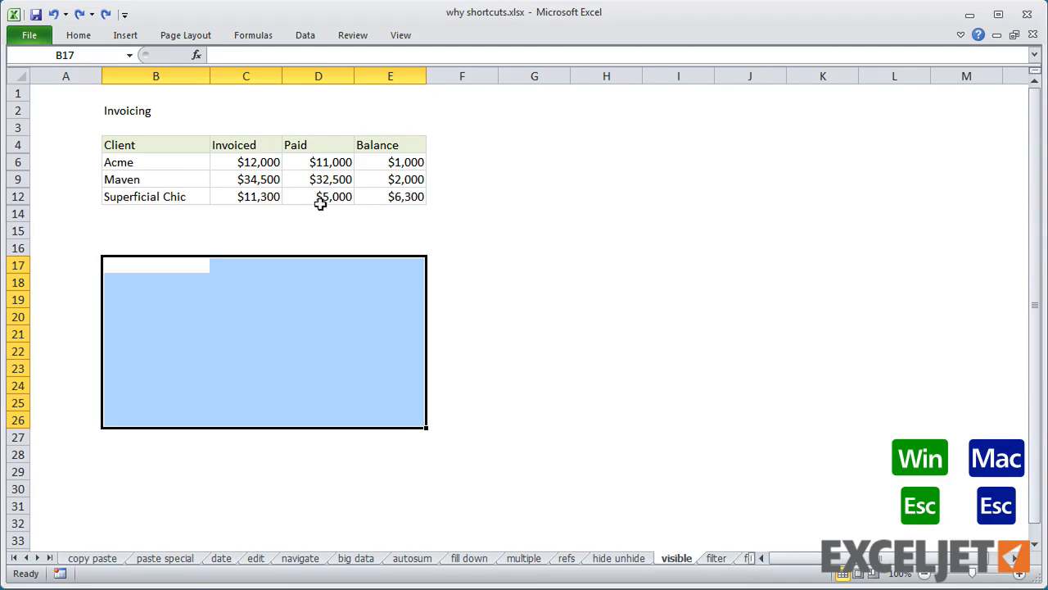
left_click_drag(190, 149, 372, 197)
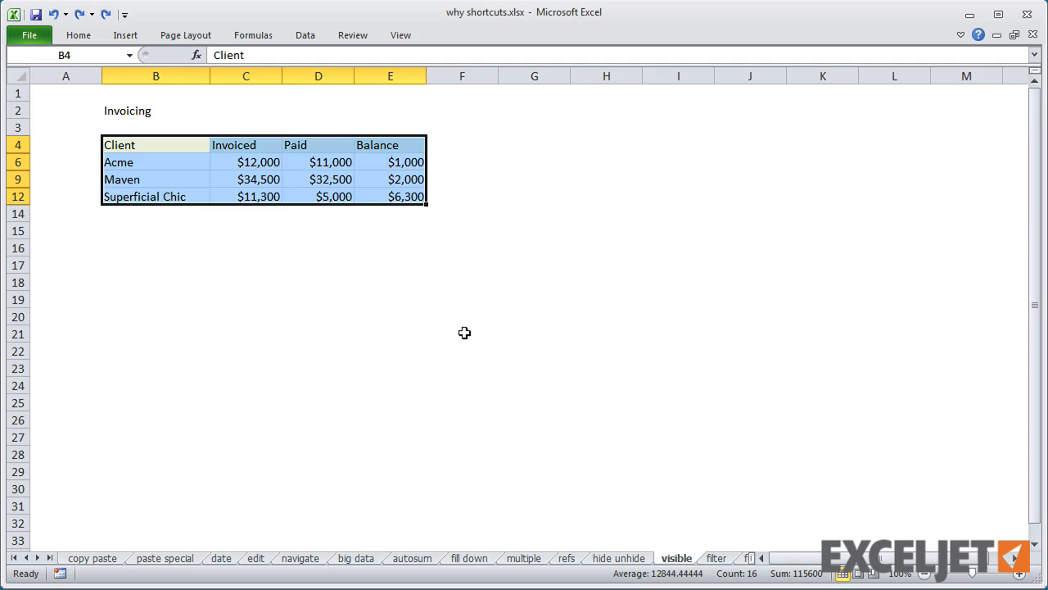
key("alt+semicolon")
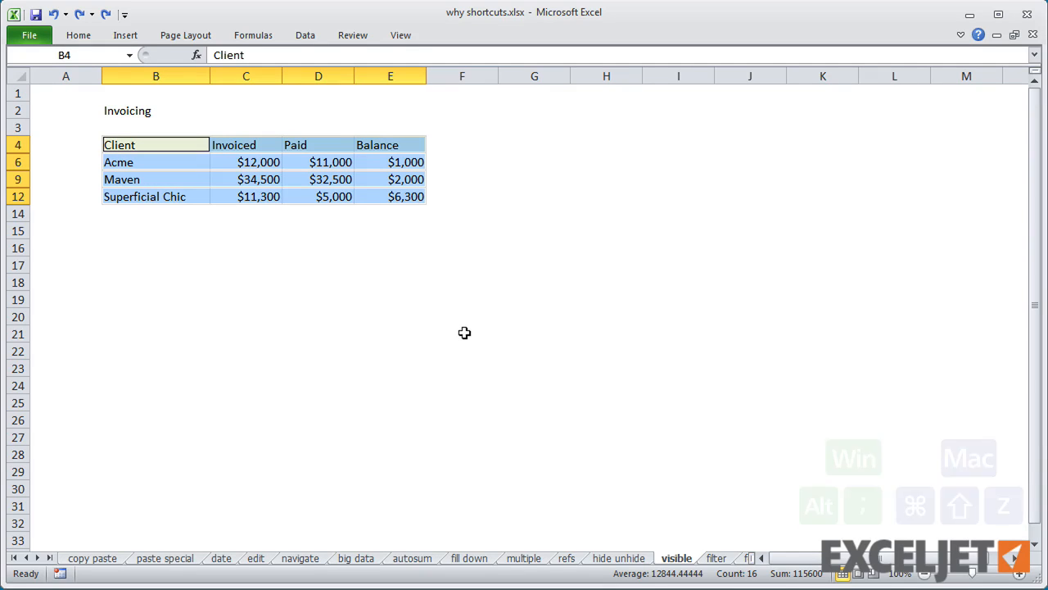
key("ctrl+c")
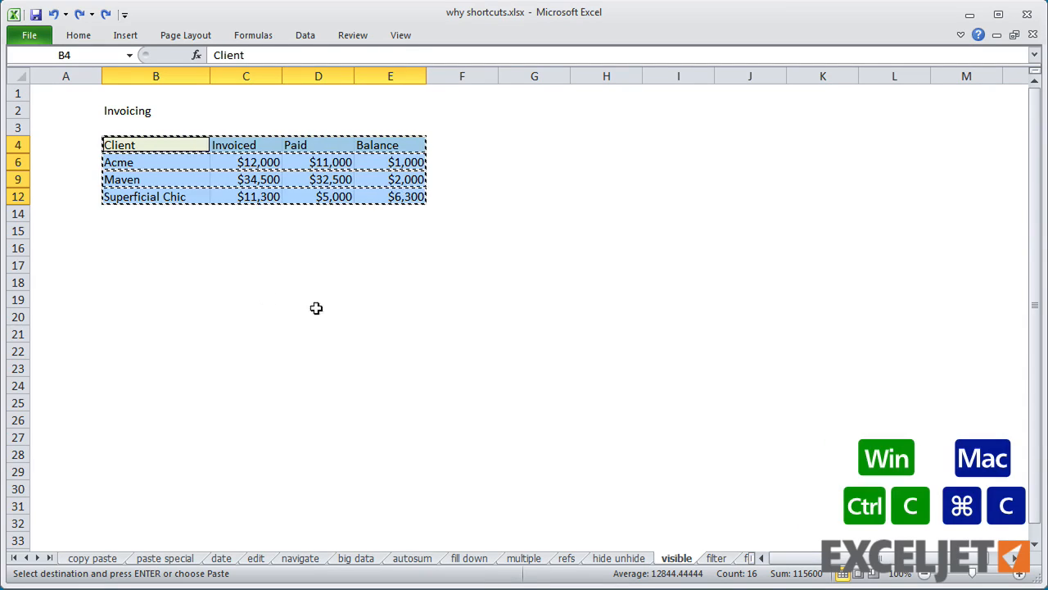
left_click(128, 246)
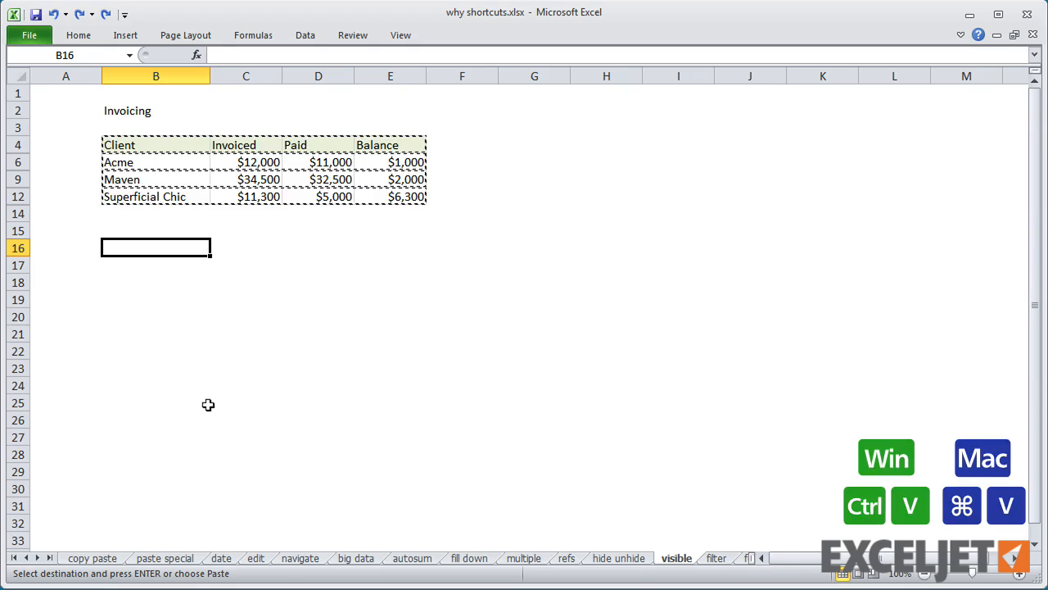
key("ctrl+v")
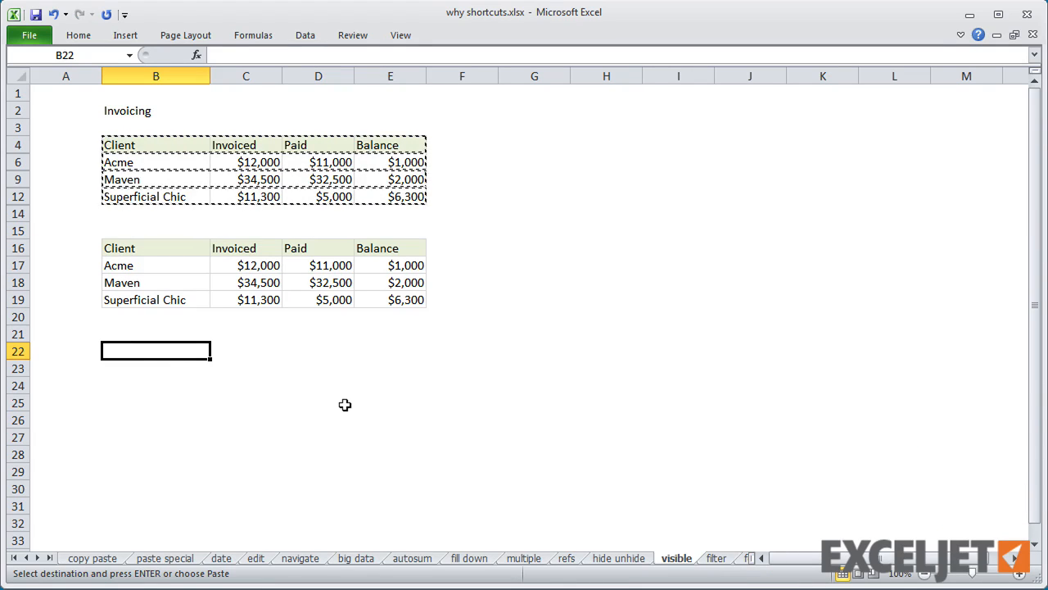
key("Escape")
On the filter sheet, convert the city data into a table and toggle its filters off and on
left_click(716, 559)
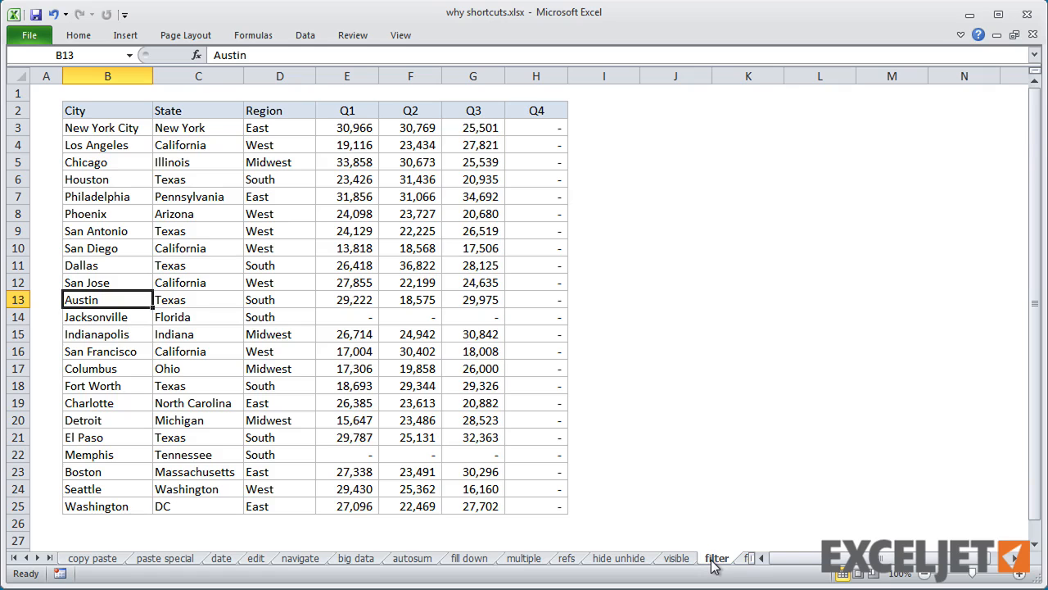
key("ctrl+t")
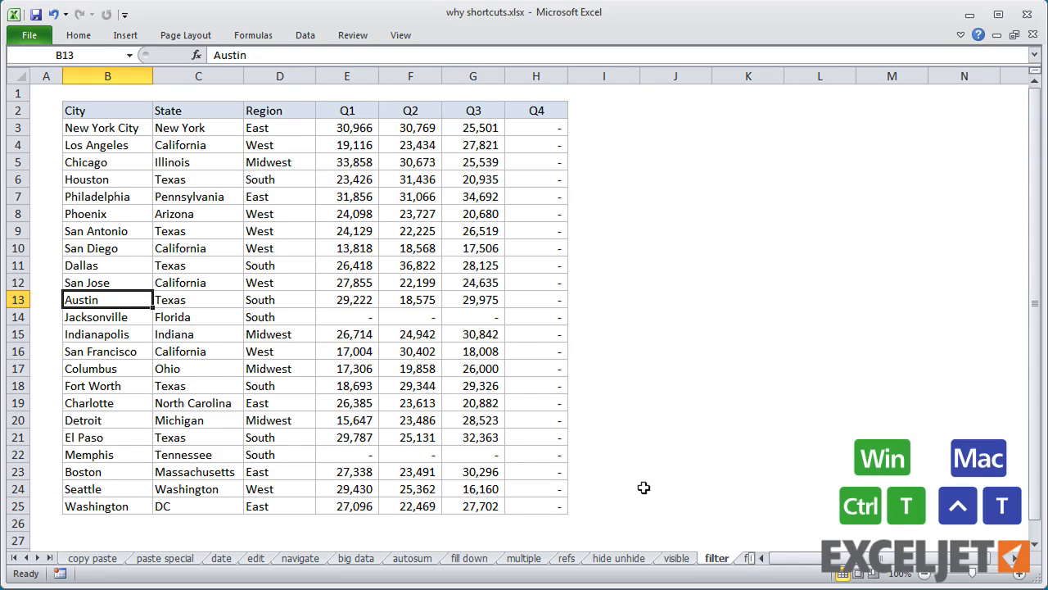
key("Return")
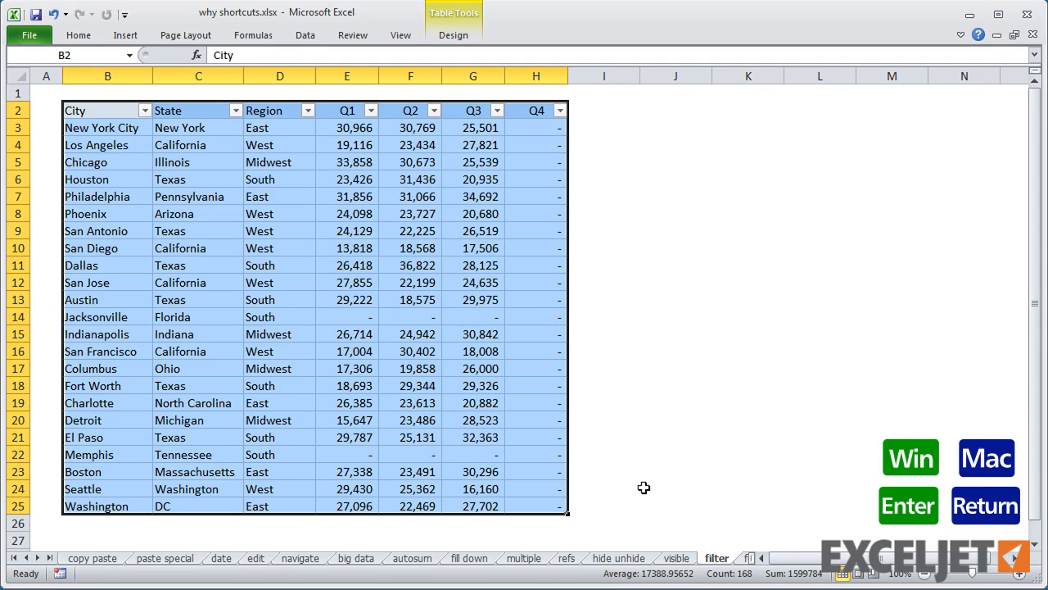
left_click(352, 300)
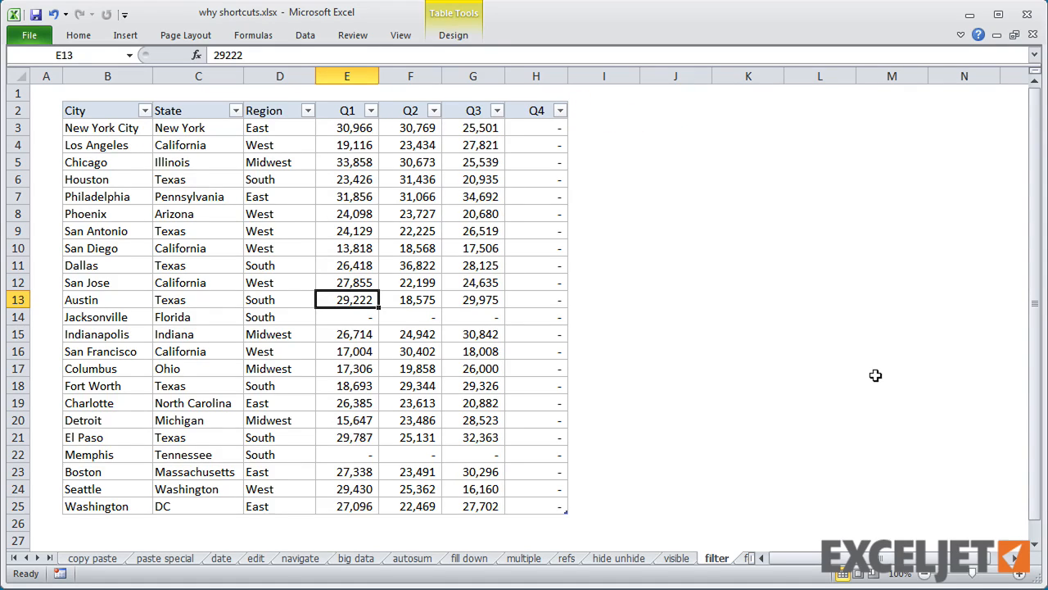
key("ctrl+shift+l")
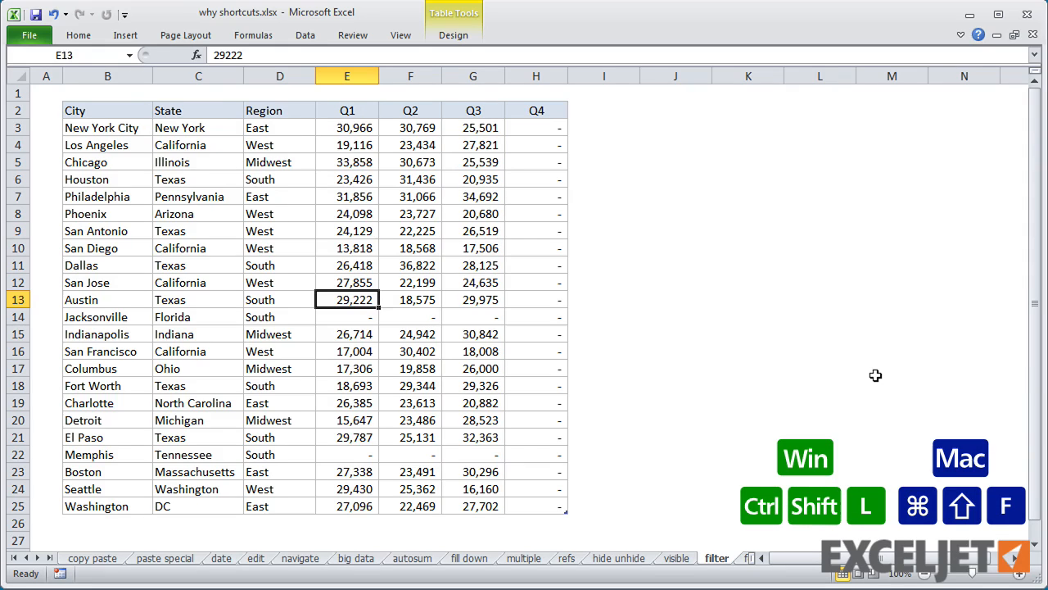
key("ctrl+shift+l")
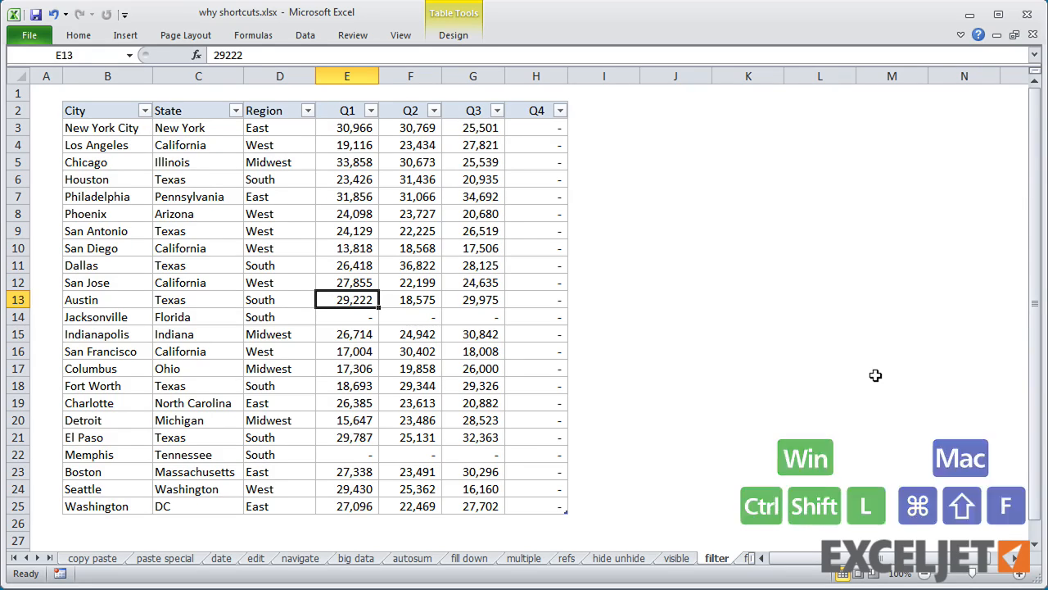
Filter the Region column to show only Midwest, and clear that filter by toggling the table's filters off and on
left_click(309, 110)
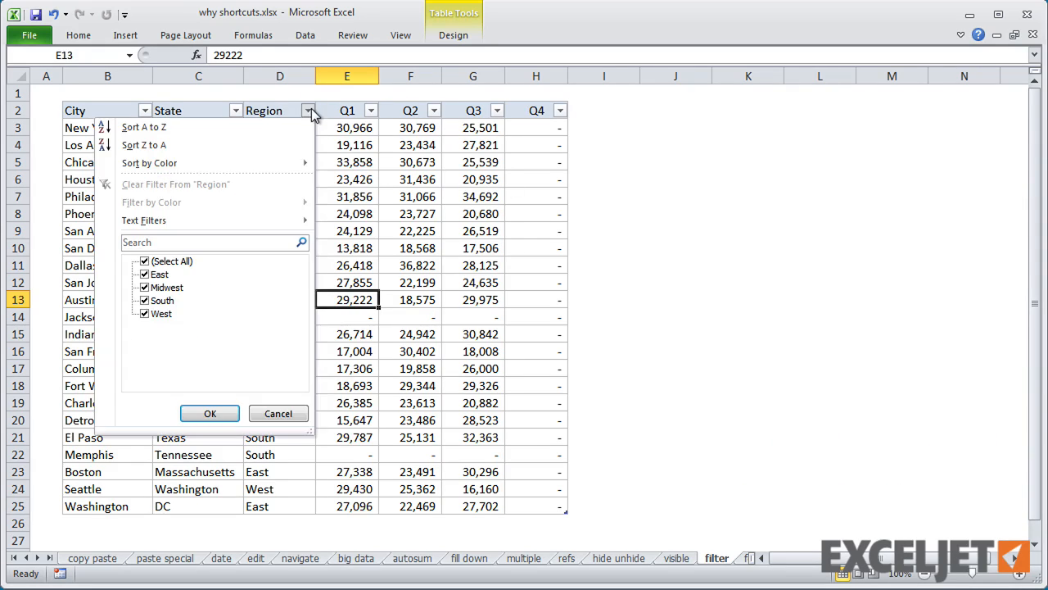
left_click(145, 261)
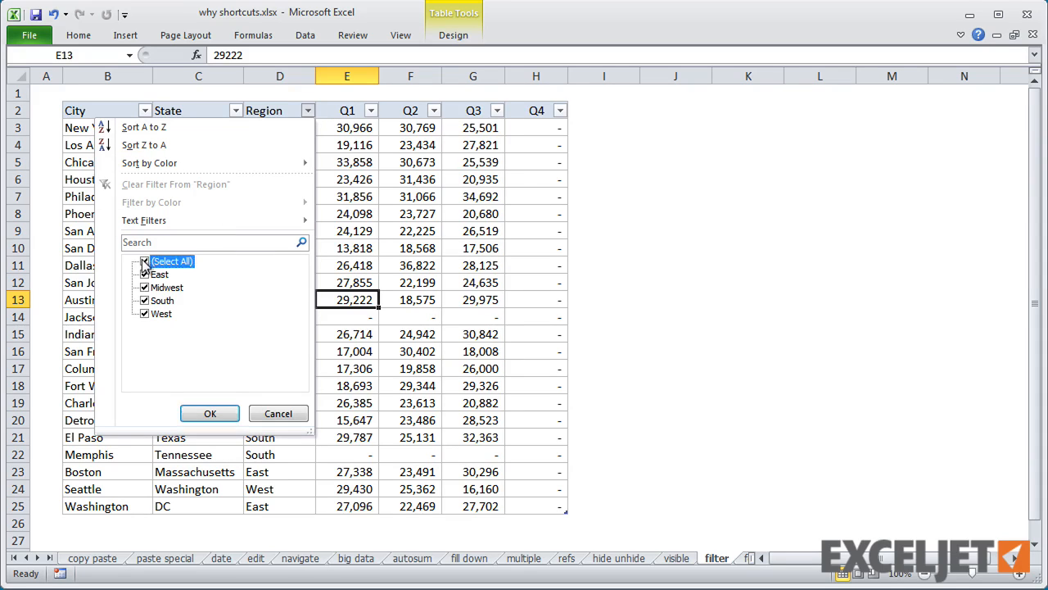
left_click(145, 287)
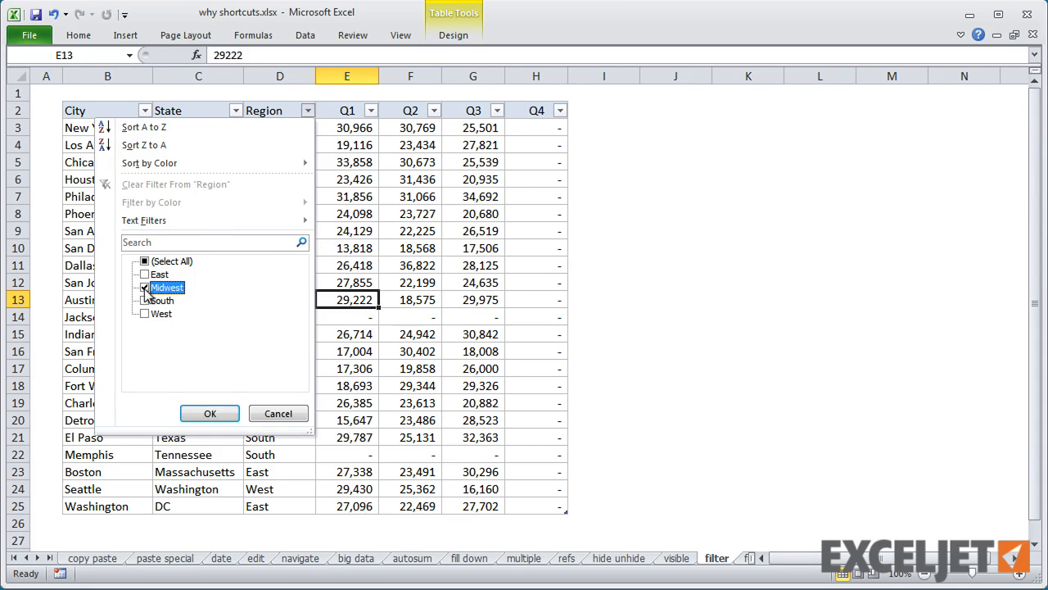
left_click(209, 412)
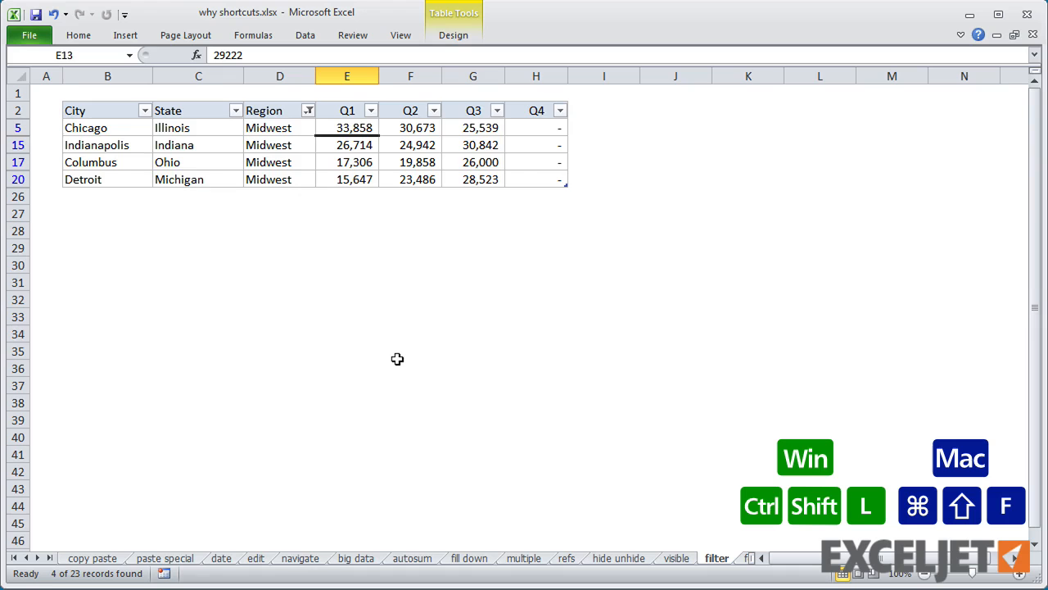
key("ctrl+shift+l")
key("ctrl+shift+l")
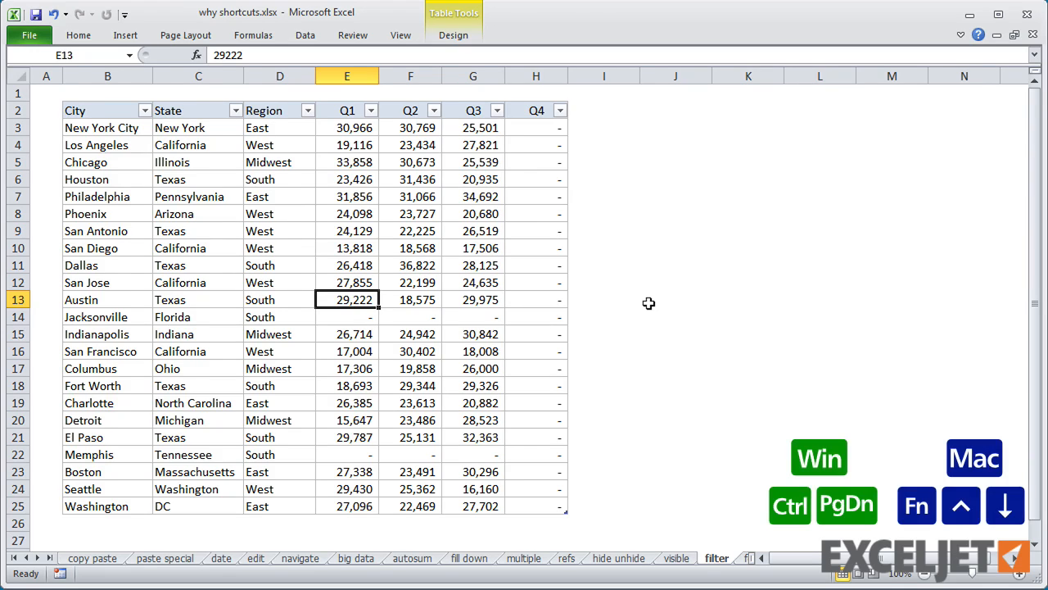
On the format sheet, open Format Cells for the whole week table and cycle through its categories back to Border
key("ctrl+Page_Down")
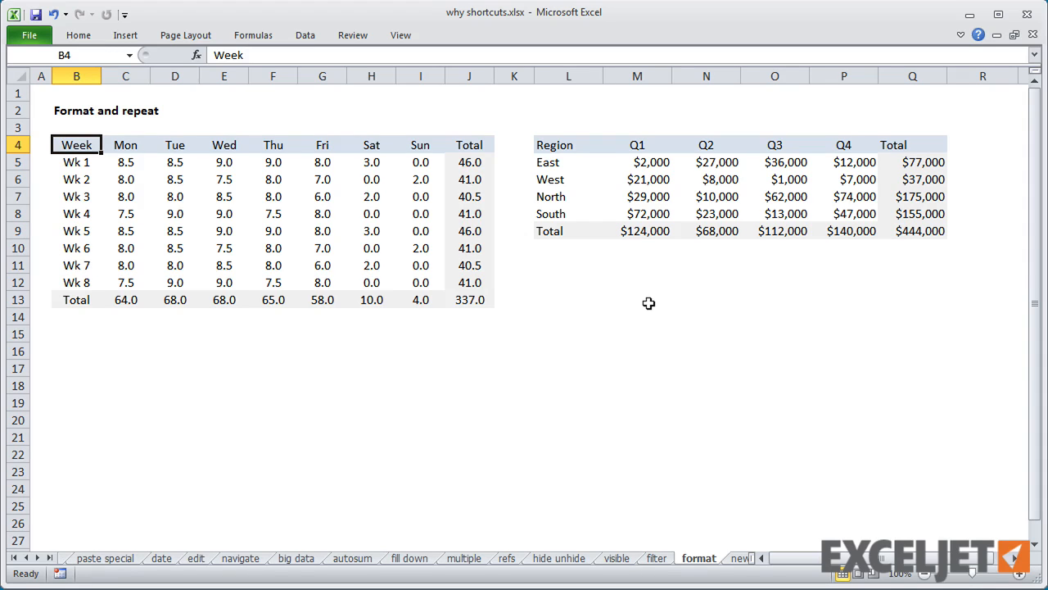
key("ctrl+a")
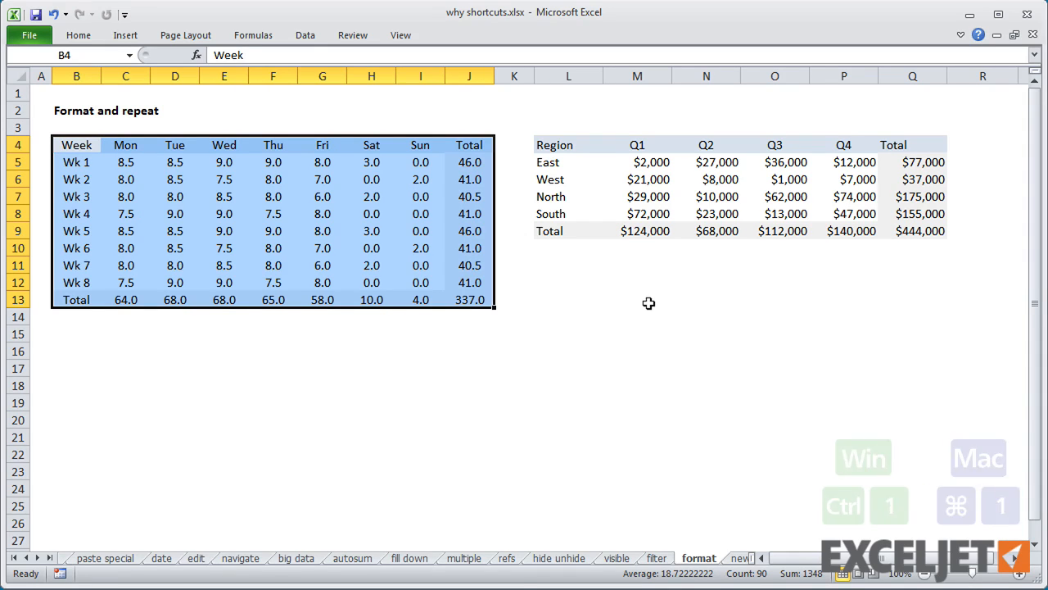
key("ctrl+1")
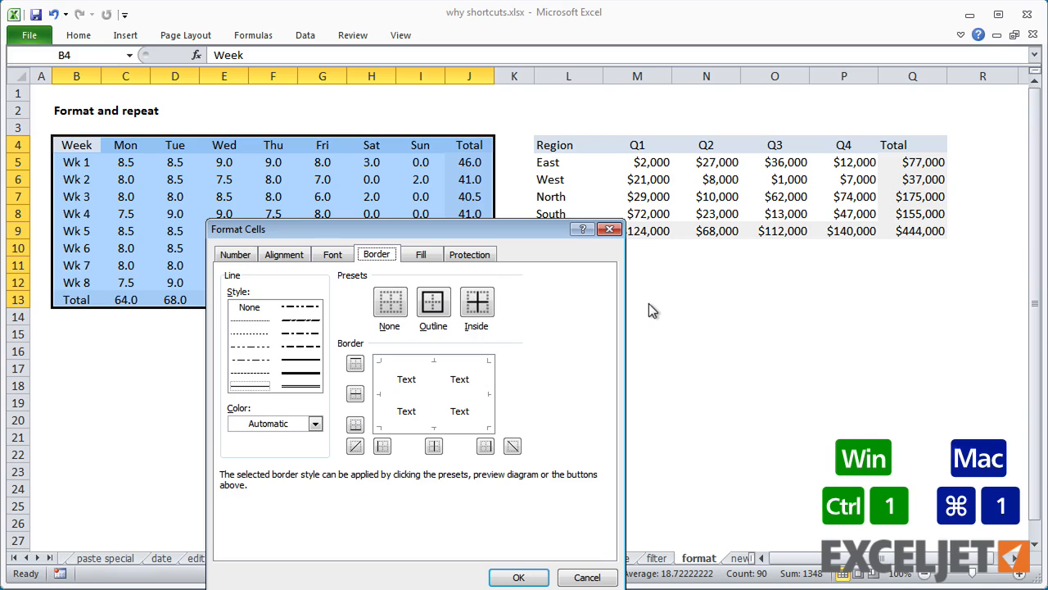
key("ctrl+Tab")
key("ctrl+Tab")
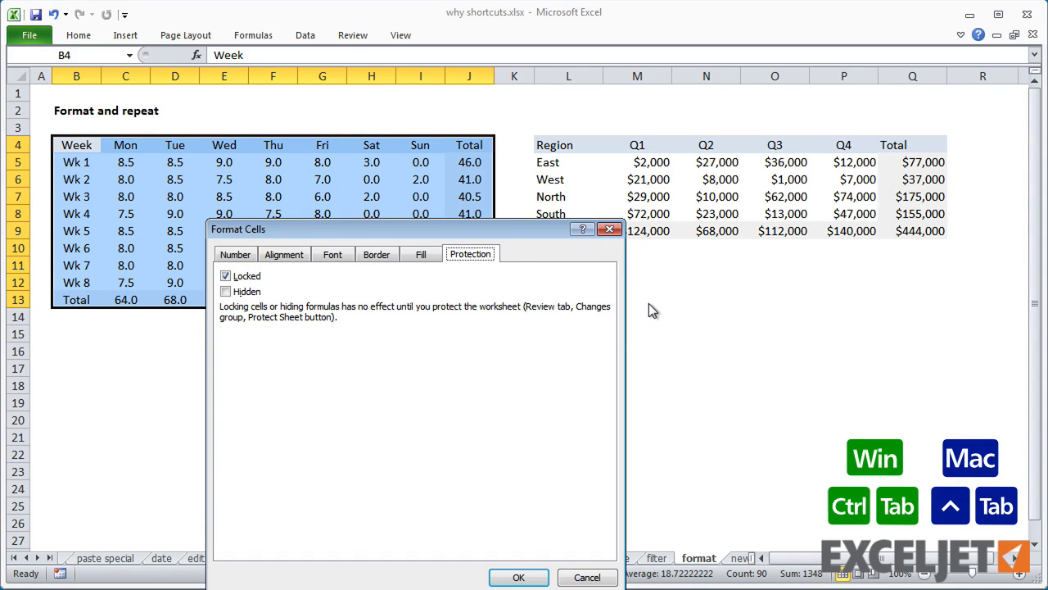
key("ctrl+Tab")
key("ctrl+Tab")
key("ctrl+Tab")
key("ctrl+Tab")
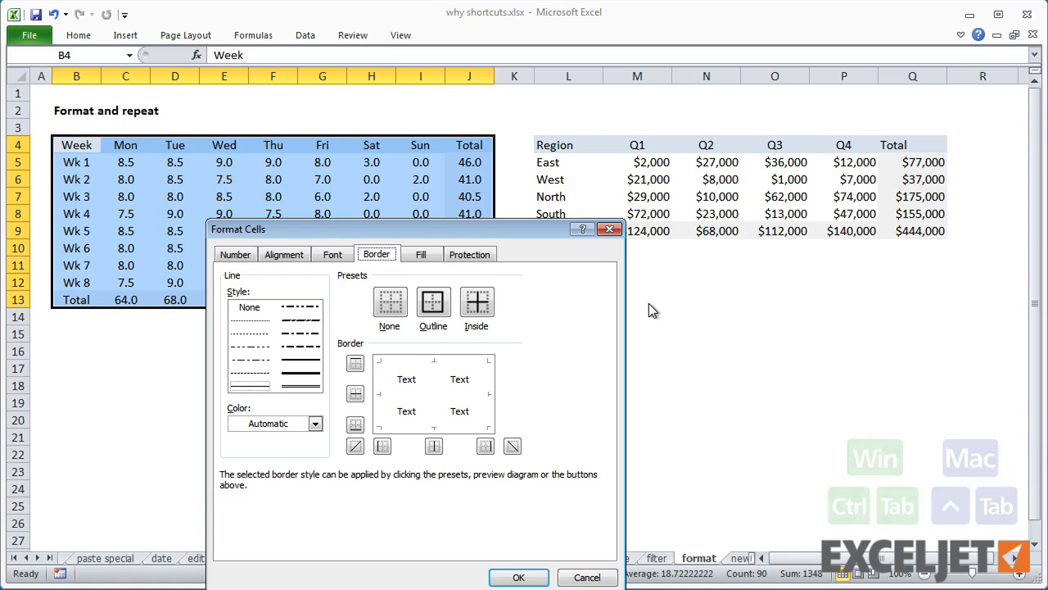
Apply gray outline and inside borders to the week table, and deselect it
left_click(289, 424)
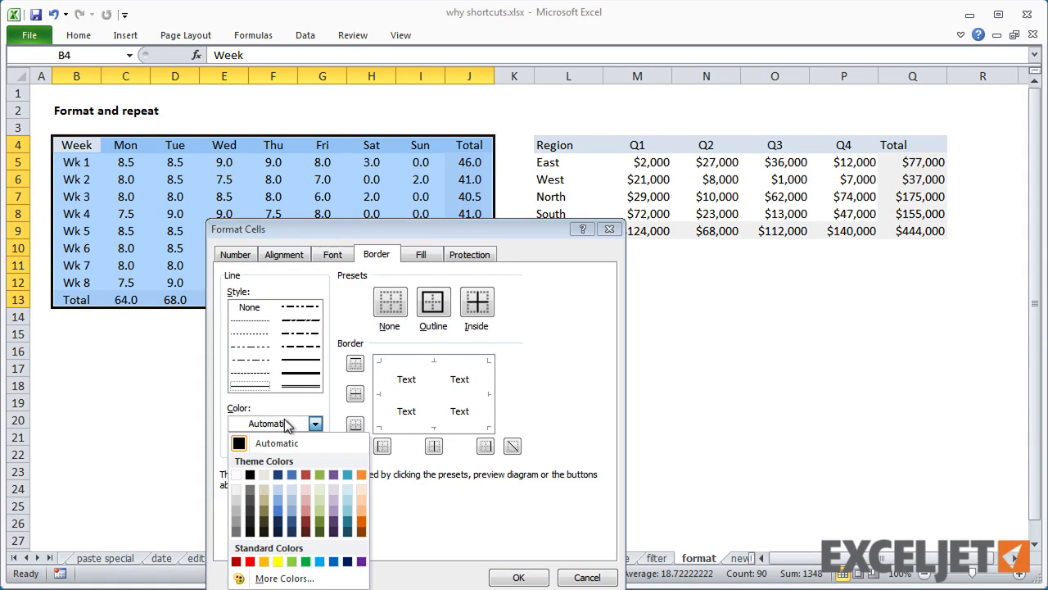
left_click(236, 513)
left_click(434, 303)
left_click(478, 303)
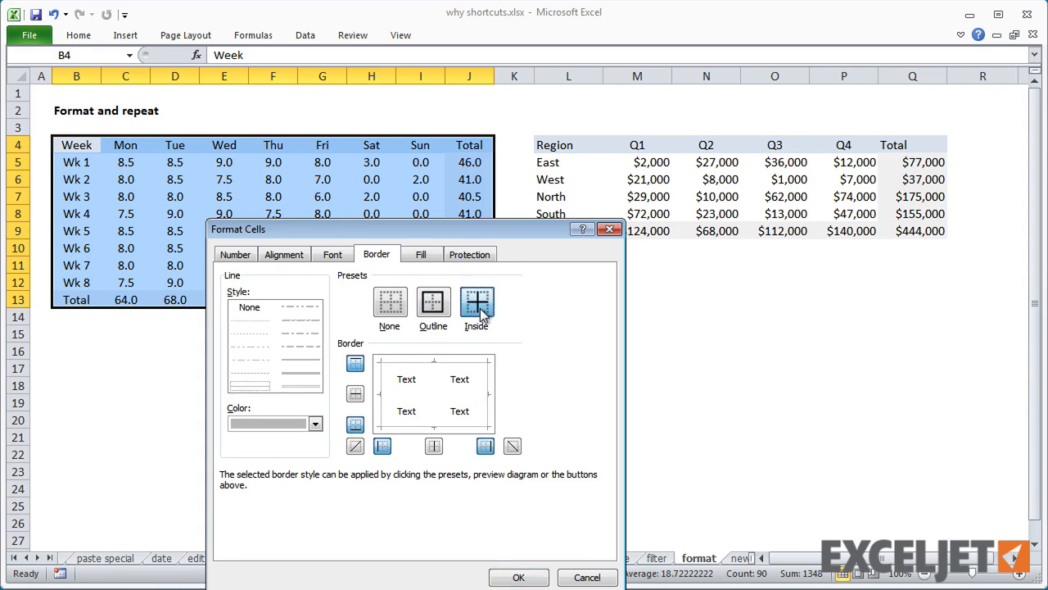
left_click(519, 576)
left_click(264, 352)
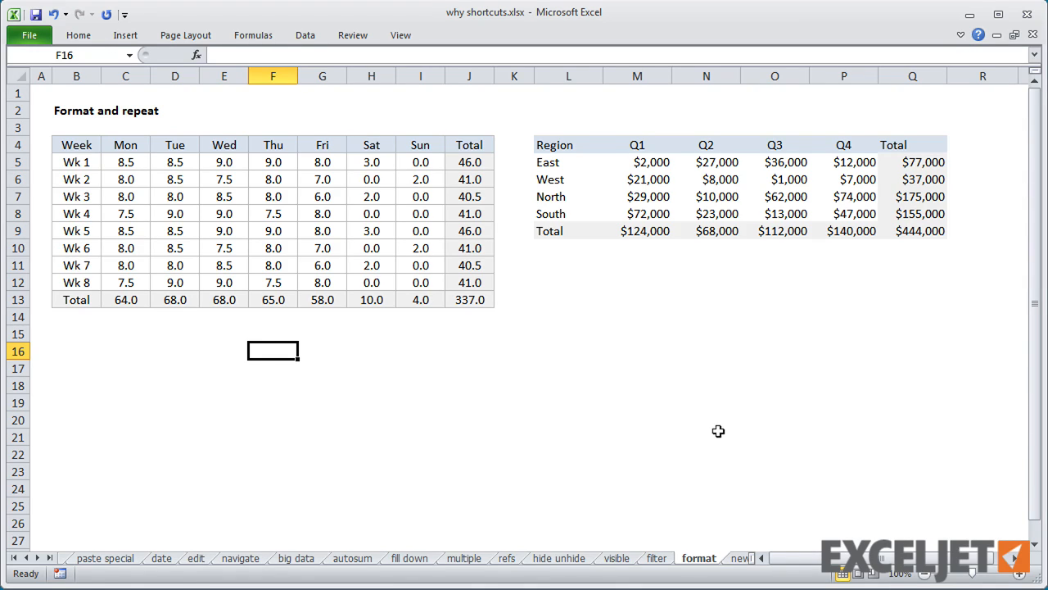
Select the whole Region table, repeat the last border formatting on it, and deselect it
left_click(653, 216)
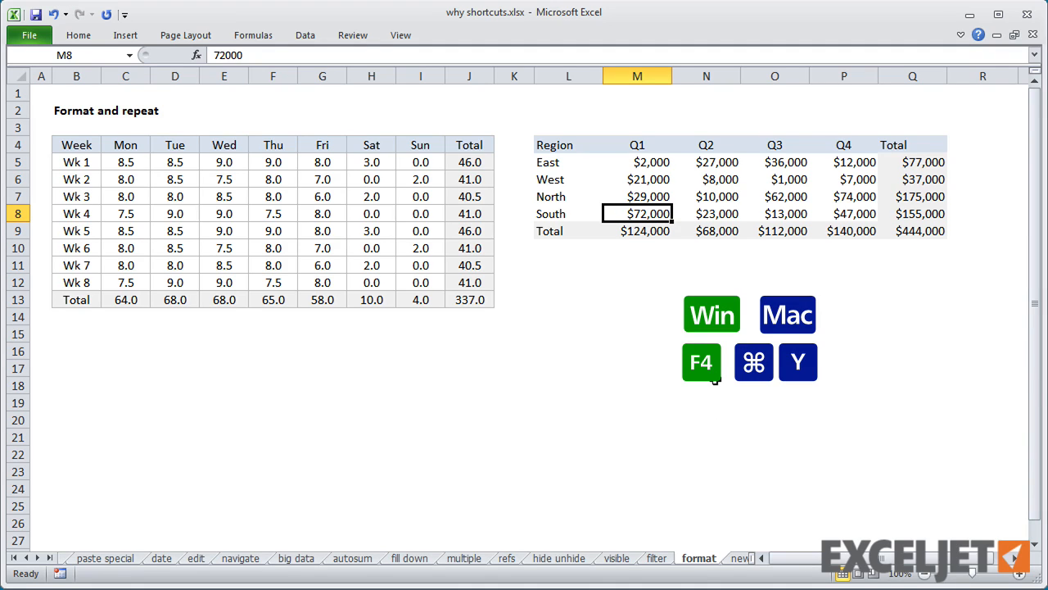
key("ctrl+a")
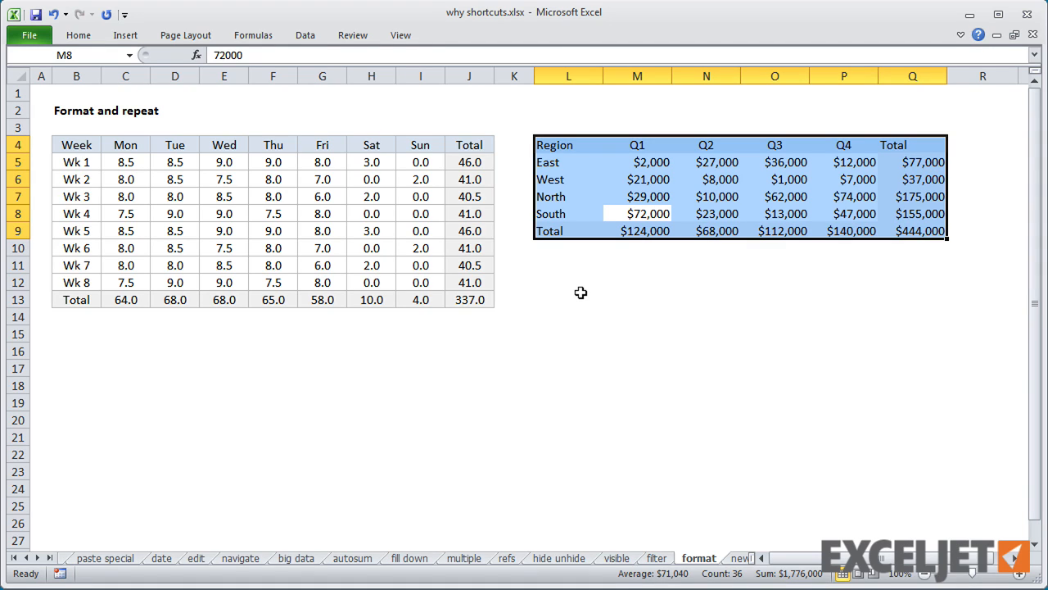
key("F4")
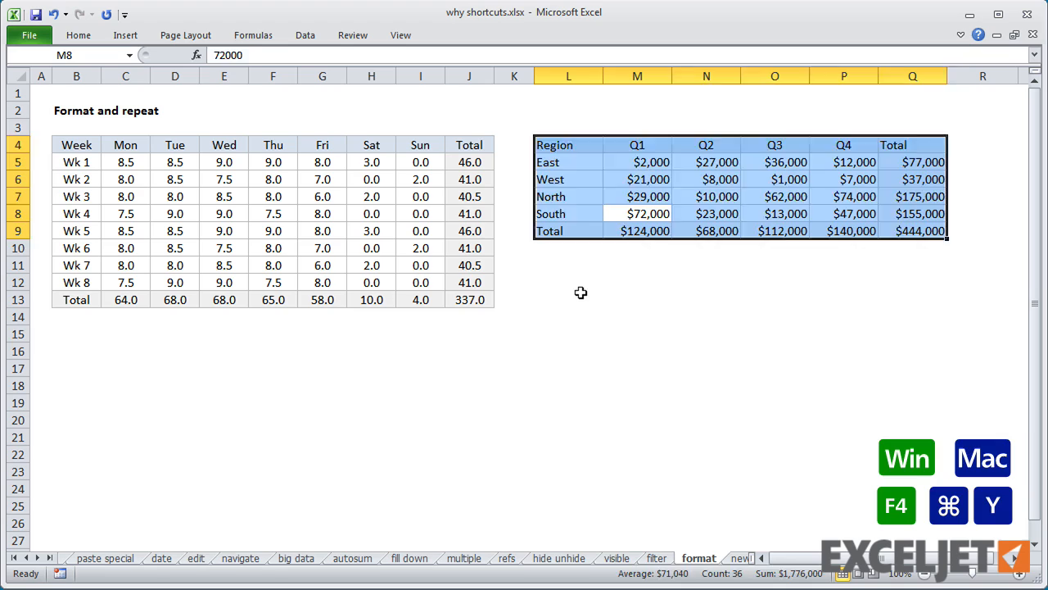
left_click(581, 292)
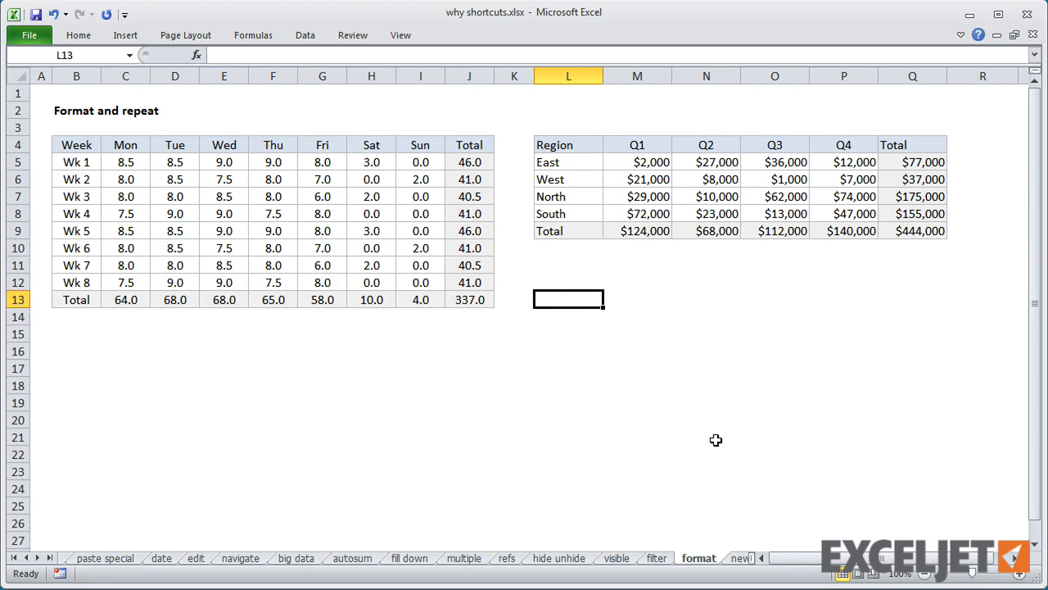
On the new line sheet, insert a line break before the city name in the address in C10
key("ctrl+Page_Down")
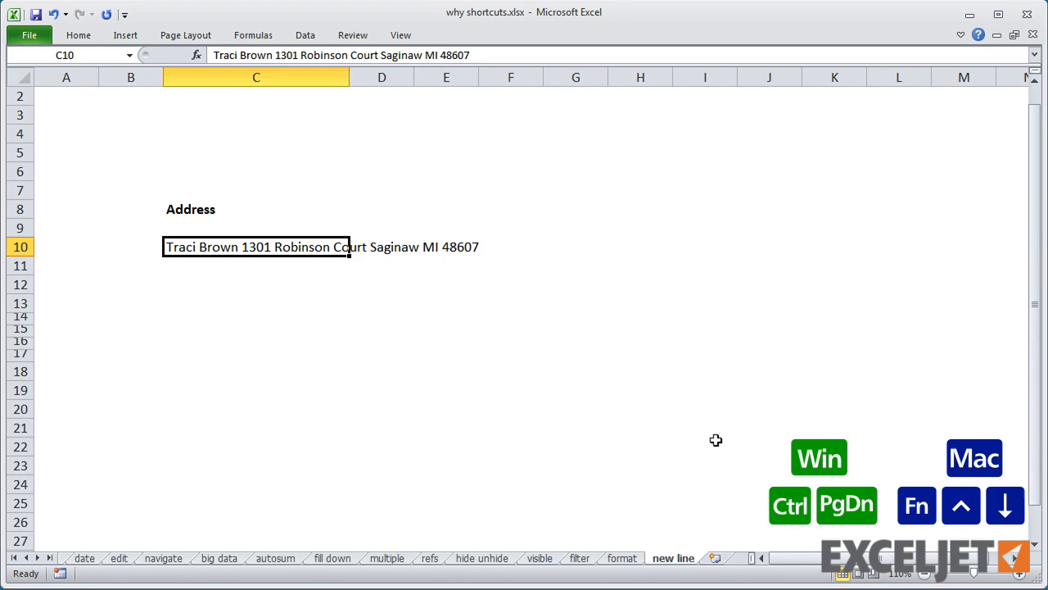
key("F2")
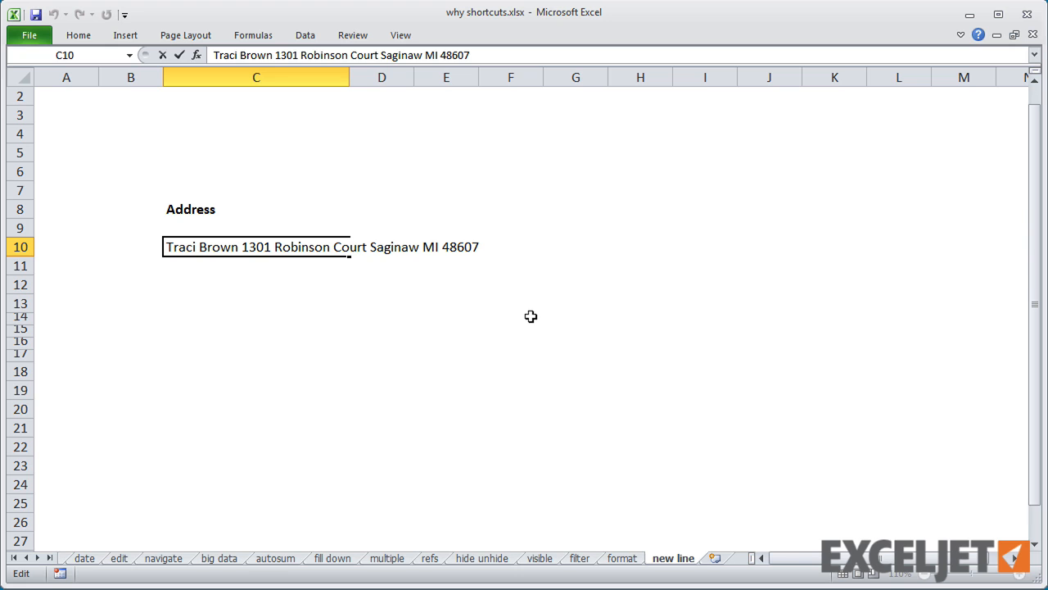
key("ctrl+Left")
key("ctrl+Left")
key("ctrl+Left")
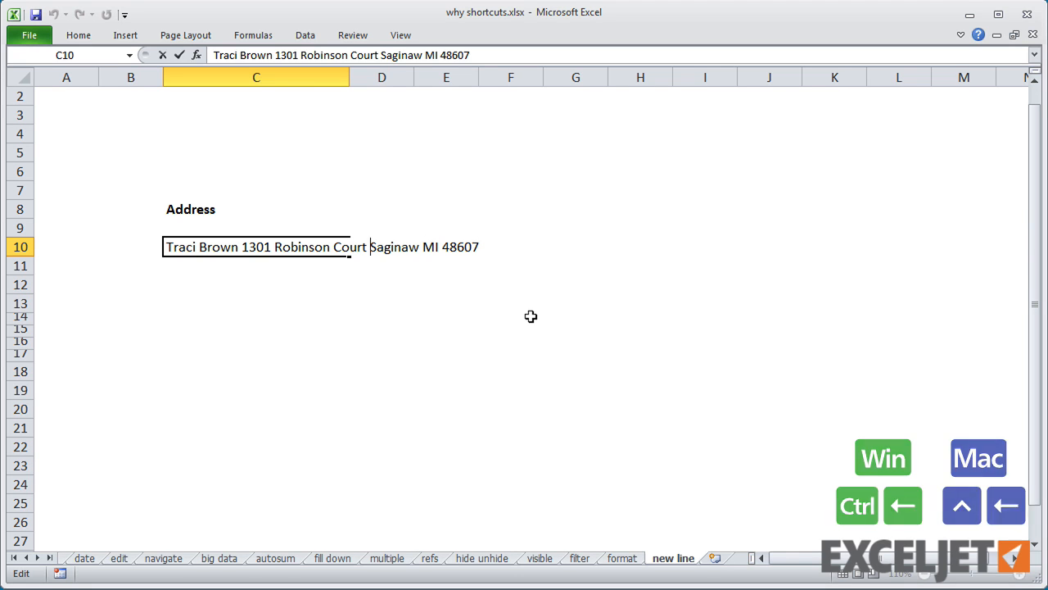
key("alt+Return")
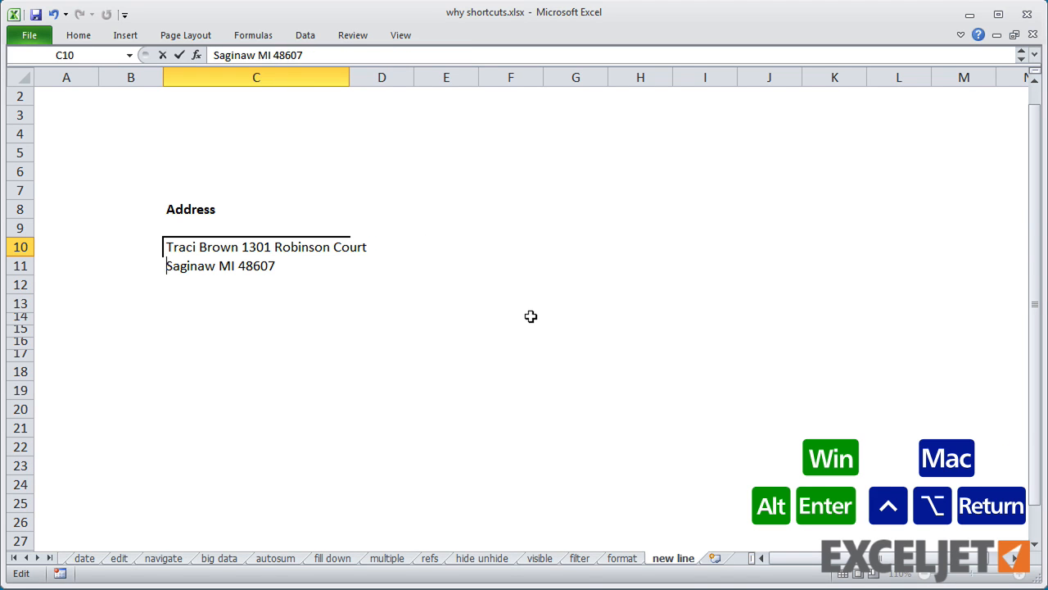
Insert another line break before the street number in C10 and commit the cell edit
key("ctrl+Left")
key("ctrl+Left")
key("ctrl+Left")
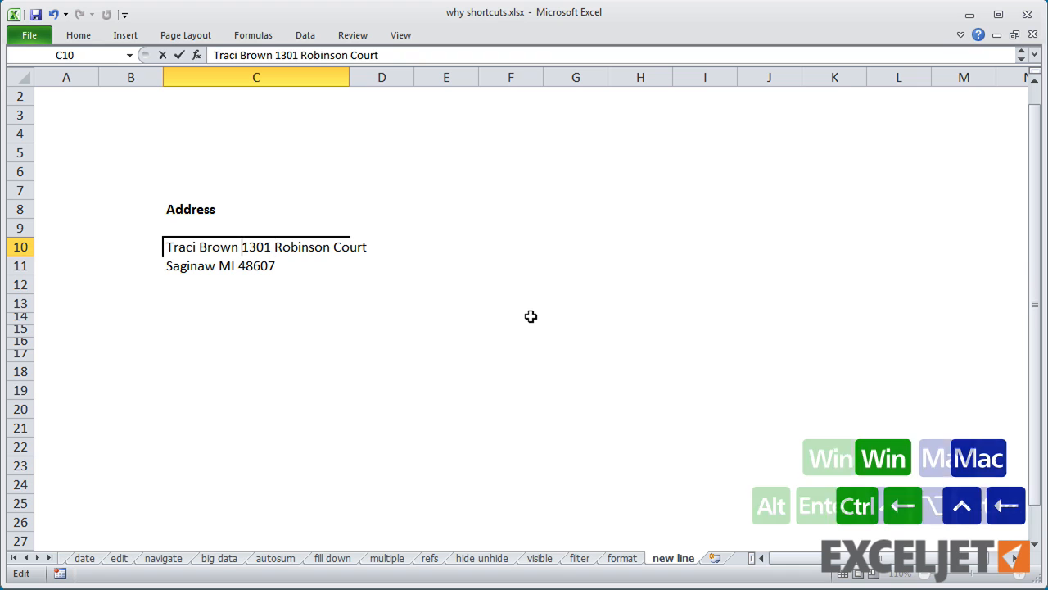
key("alt+Return")
key("Return")
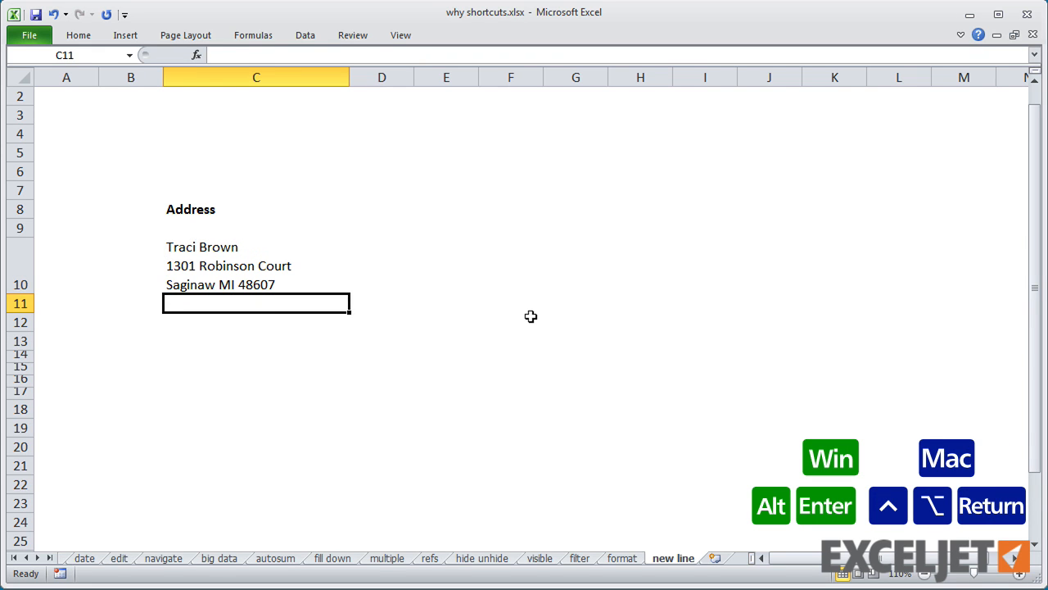
Expand the ribbon with C10 selected to check its Wrap Text setting, and move the selection to C12
key("Up")
key("ctrl+F1")
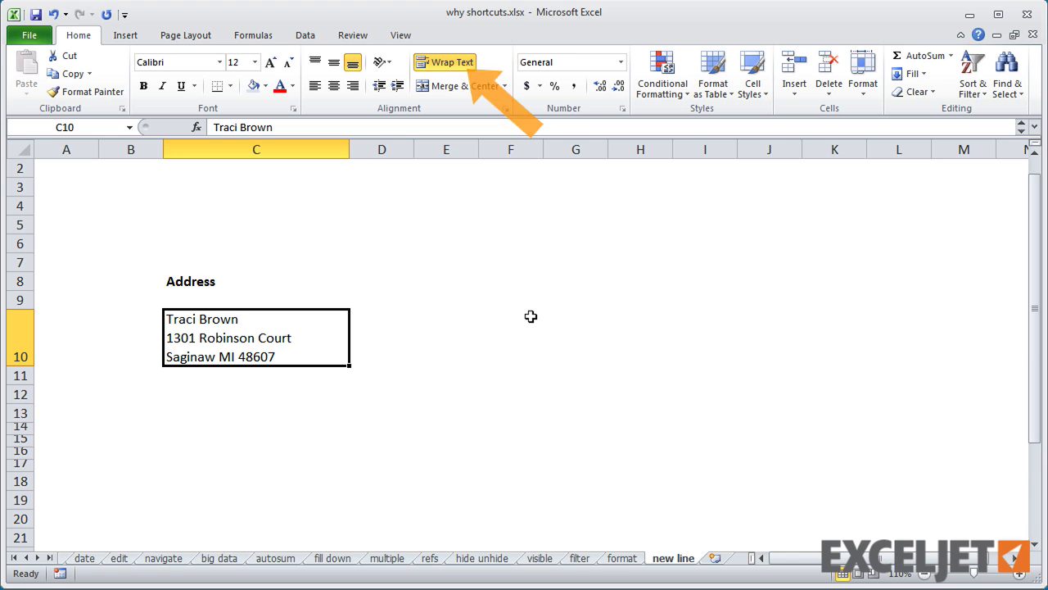
left_click(199, 396)
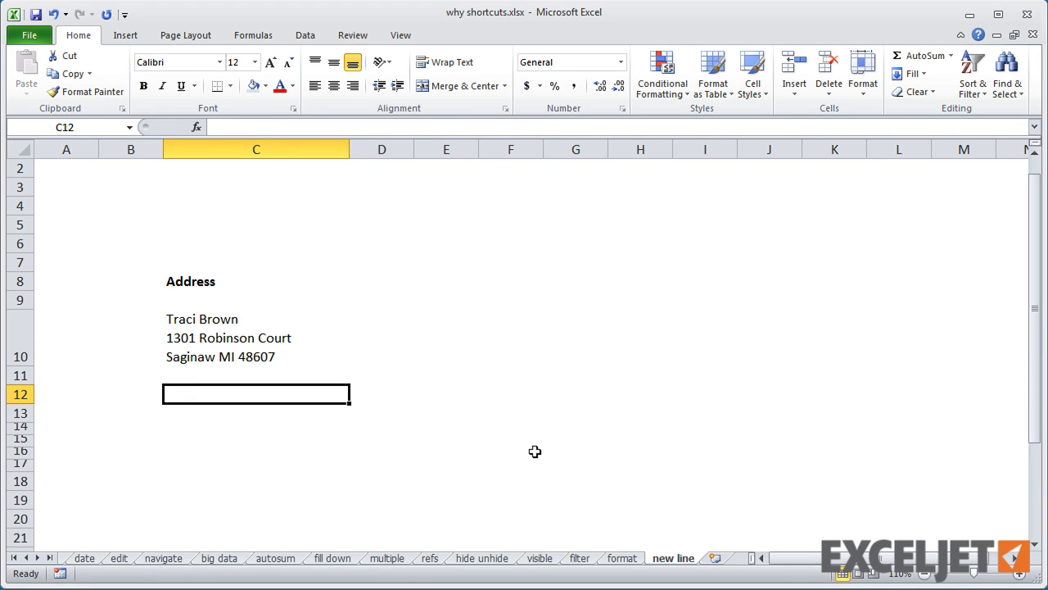